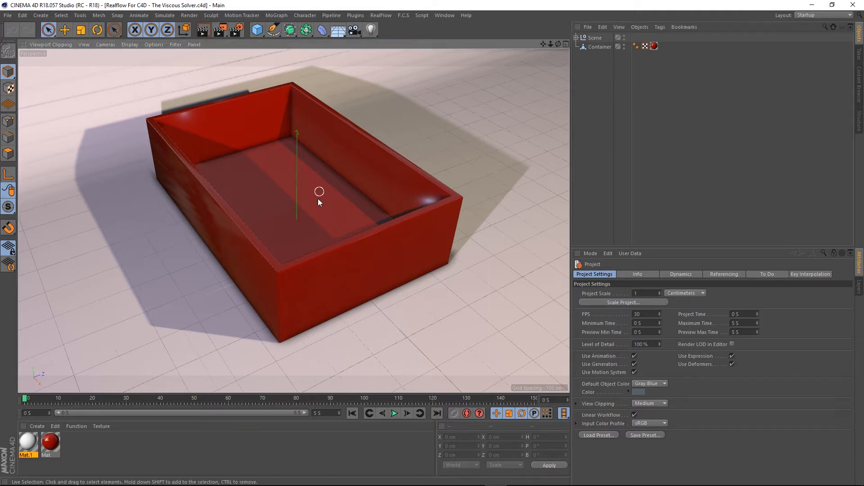
- Orbit and zoom around the red container to examine the scene
{"action": "scroll", "coordinate": [317, 198], "scroll_direction": "down", "scroll_amount": 5}
{"action": "left_click_drag", "start_coordinate": [329, 259], "coordinate": [326, 252], "text": "alt"}
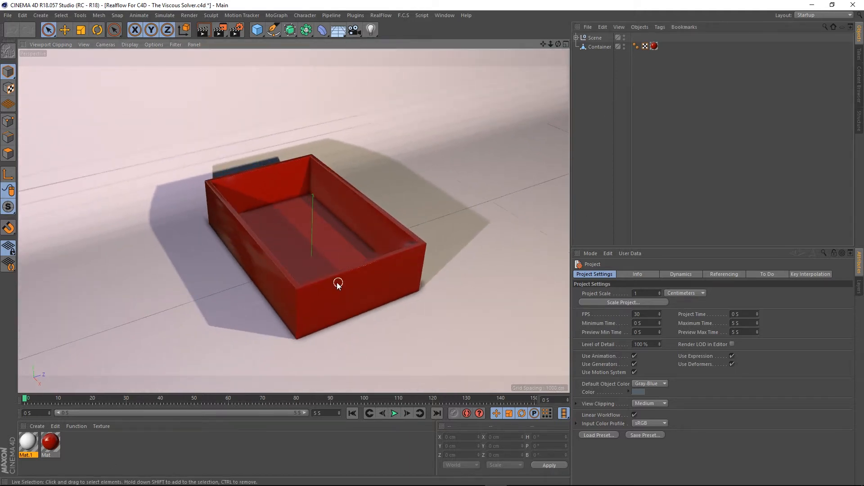
{"action": "scroll", "coordinate": [337, 283], "scroll_direction": "up", "scroll_amount": 5}
{"action": "left_click_drag", "start_coordinate": [318, 269], "coordinate": [339, 232], "text": "alt"}
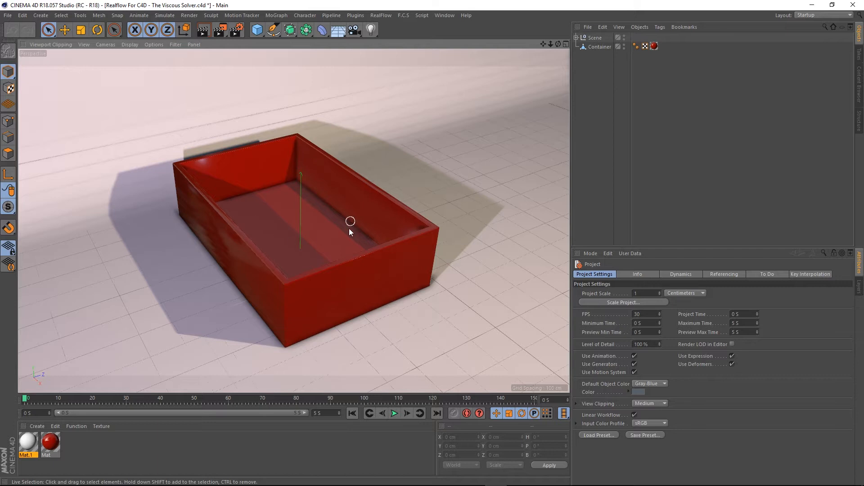
{"action": "left_click_drag", "start_coordinate": [279, 199], "coordinate": [338, 214], "text": "alt"}
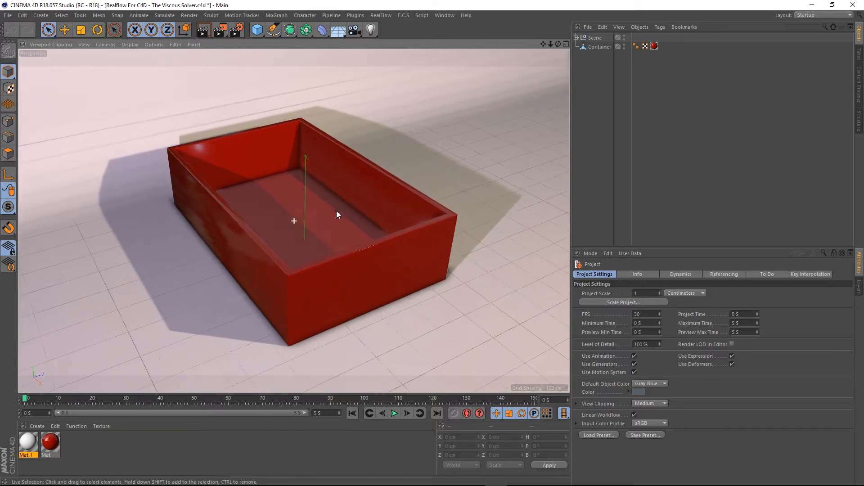
- Expand the Scene null and the Plane in the object hierarchy to inspect their contents, then collapse them
{"action": "left_click", "coordinate": [576, 38]}
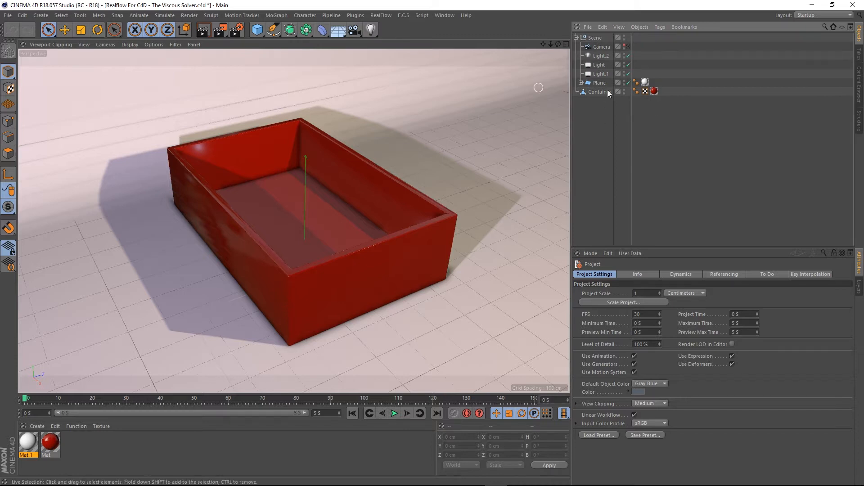
{"action": "left_click", "coordinate": [580, 83]}
{"action": "scroll", "coordinate": [322, 190], "scroll_direction": "down", "scroll_amount": 7}
{"action": "mouse_move", "coordinate": [353, 134]}
{"action": "left_mouse_down", "text": "alt"}
{"action": "mouse_move", "coordinate": [405, 93]}
{"action": "mouse_move", "coordinate": [391, 140]}
{"action": "mouse_move", "coordinate": [400, 122]}
{"action": "mouse_move", "coordinate": [337, 132]}
{"action": "mouse_move", "coordinate": [344, 134]}
{"action": "left_mouse_up", "text": "alt"}
{"action": "scroll", "coordinate": [280, 200], "scroll_direction": "up", "scroll_amount": 8}
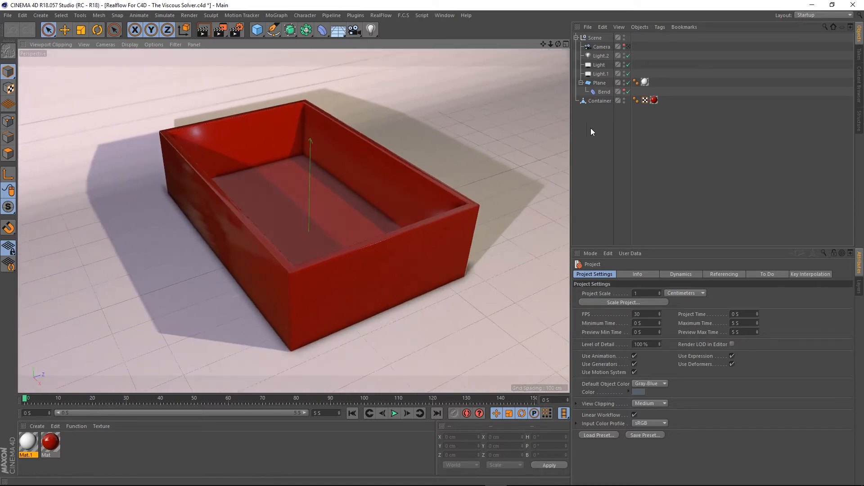
{"action": "left_click", "coordinate": [576, 37]}
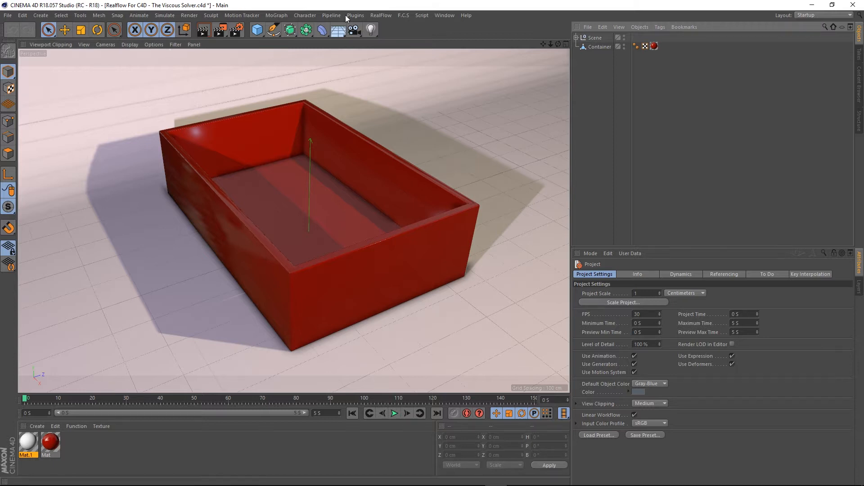
- Create a RealFlow Circle emitter
{"action": "left_click", "coordinate": [381, 15]}
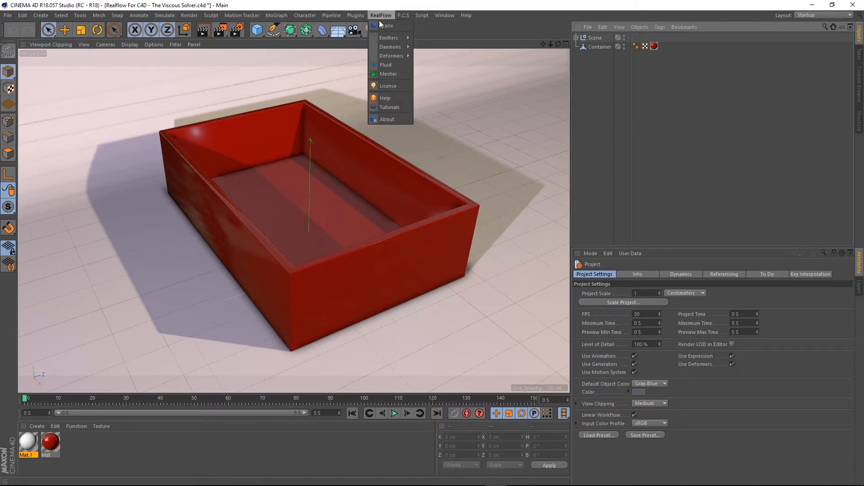
{"action": "mouse_move", "coordinate": [399, 40]}
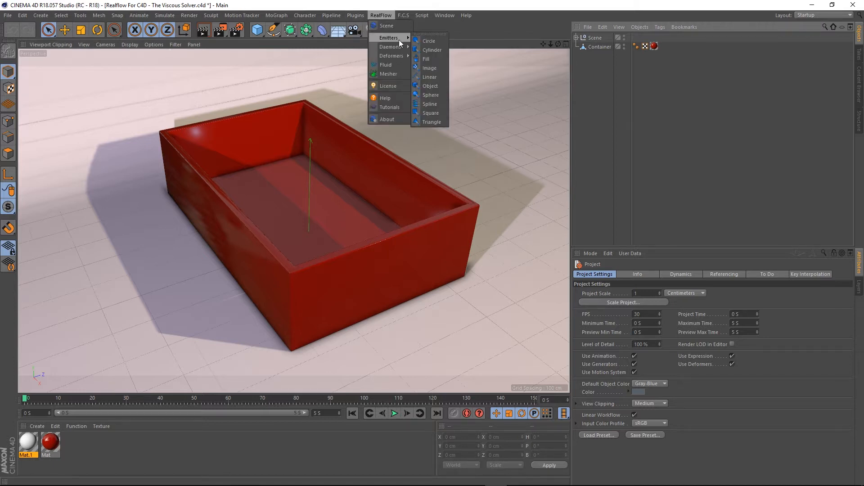
{"action": "left_click", "coordinate": [430, 40]}
- Raise the emitter along its Y axis to about 382 cm, above the container's rim
{"action": "scroll", "coordinate": [344, 175], "scroll_direction": "down", "scroll_amount": 4}
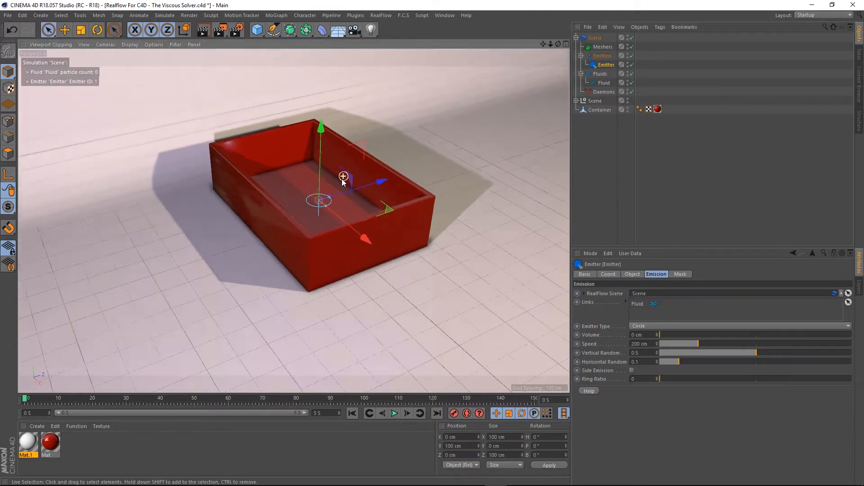
{"action": "mouse_move", "coordinate": [365, 223]}
{"action": "left_mouse_down", "text": "alt"}
{"action": "mouse_move", "coordinate": [337, 183]}
{"action": "mouse_move", "coordinate": [357, 226]}
{"action": "left_mouse_up", "text": "alt"}
{"action": "scroll", "coordinate": [328, 148], "scroll_direction": "up", "scroll_amount": 5}
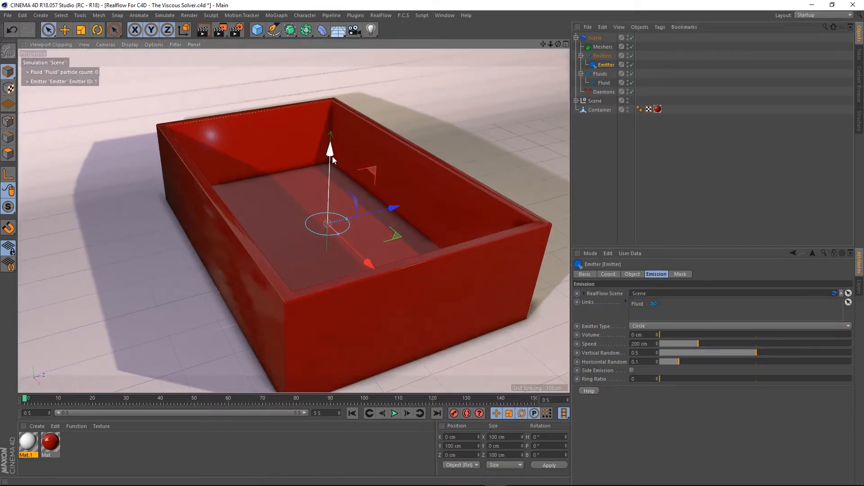
{"action": "left_click_drag", "start_coordinate": [333, 159], "coordinate": [334, 43]}
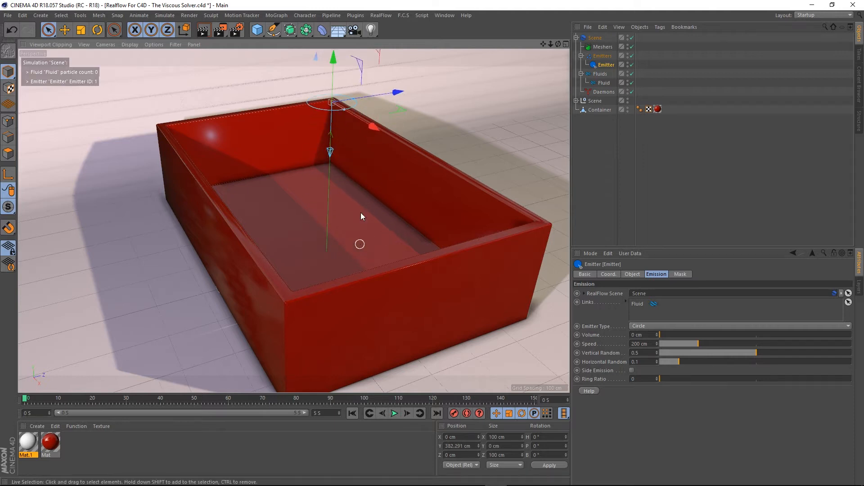
- Toggle the viewport between wireframe and shaded display to check the emitter's position over the container
{"action": "scroll", "coordinate": [353, 184], "scroll_direction": "down", "scroll_amount": 4}
{"action": "left_click_drag", "start_coordinate": [353, 185], "coordinate": [351, 205], "text": "alt"}
{"action": "left_click_drag", "start_coordinate": [360, 254], "coordinate": [370, 248], "text": "alt"}
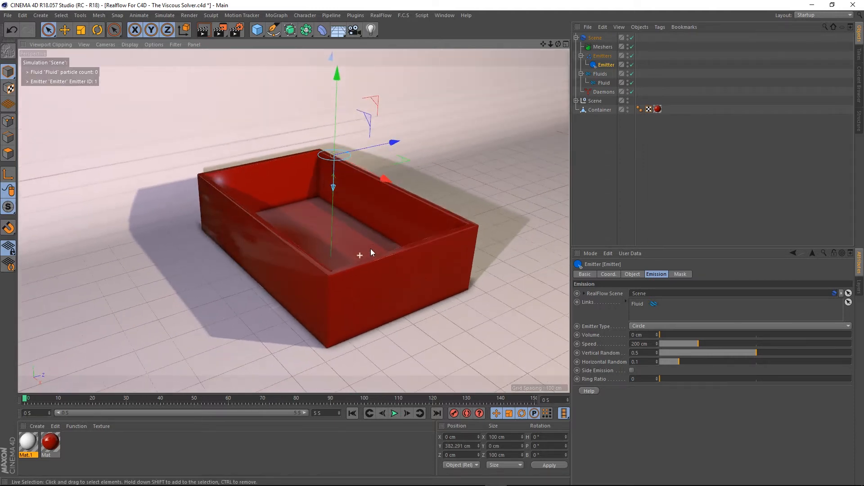
{"action": "key", "text": "n"}
{"action": "key", "text": "g"}
{"action": "left_click_drag", "start_coordinate": [364, 284], "coordinate": [366, 302], "text": "alt"}
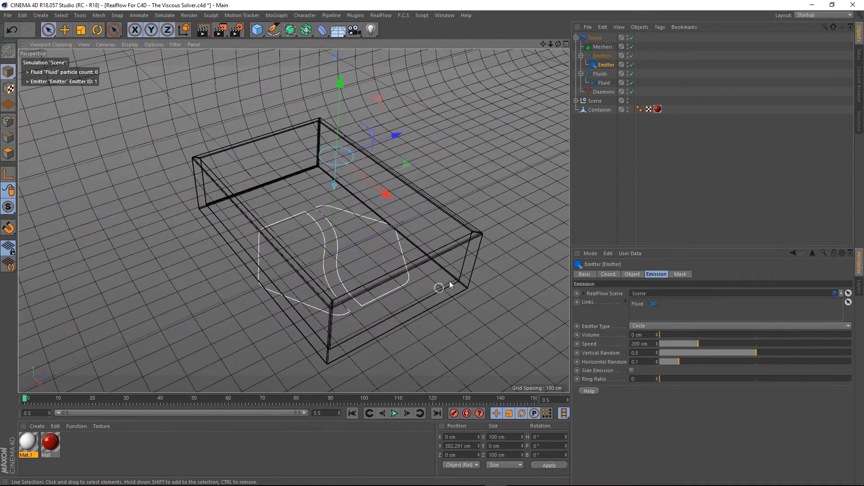
{"action": "key", "text": "n"}
{"action": "key", "text": "a"}
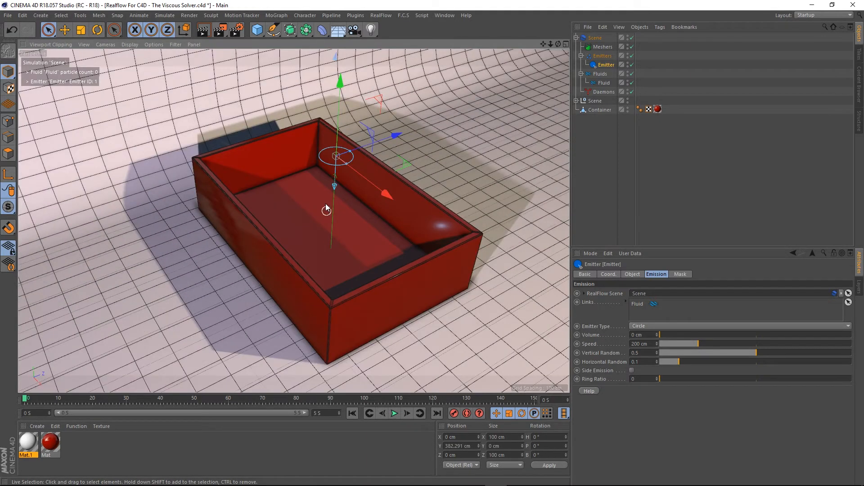
{"action": "mouse_move", "coordinate": [325, 206]}
{"action": "left_mouse_down", "text": "alt"}
{"action": "mouse_move", "coordinate": [347, 179]}
{"action": "mouse_move", "coordinate": [349, 219]}
{"action": "mouse_move", "coordinate": [334, 186]}
{"action": "mouse_move", "coordinate": [318, 223]}
{"action": "mouse_move", "coordinate": [324, 231]}
{"action": "mouse_move", "coordinate": [317, 180]}
{"action": "mouse_move", "coordinate": [313, 200]}
{"action": "mouse_move", "coordinate": [314, 185]}
{"action": "mouse_move", "coordinate": [332, 201]}
{"action": "left_mouse_up", "text": "alt"}
{"action": "key", "text": "n"}
{"action": "key", "text": "a"}
{"action": "scroll", "coordinate": [321, 232], "scroll_direction": "up", "scroll_amount": 2}
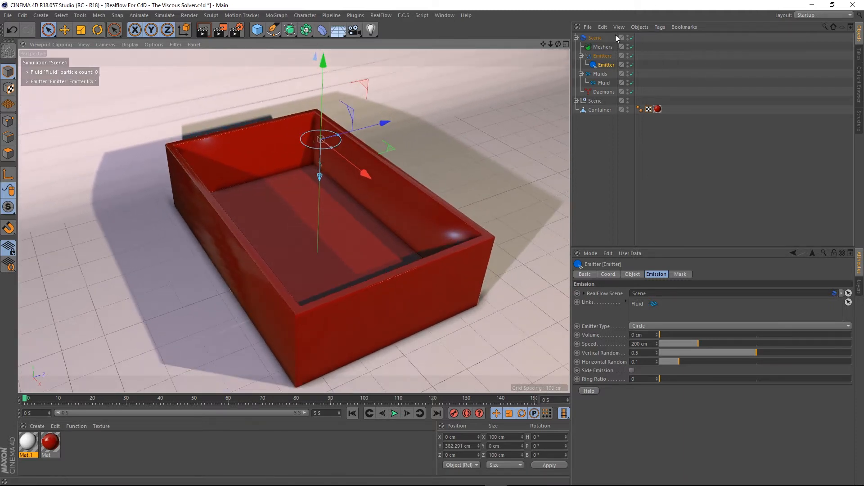
- In the RealFlow Scene's solver settings, enable Use GPU and choose the GeForce GTX 970 device
{"action": "left_click", "coordinate": [594, 39]}
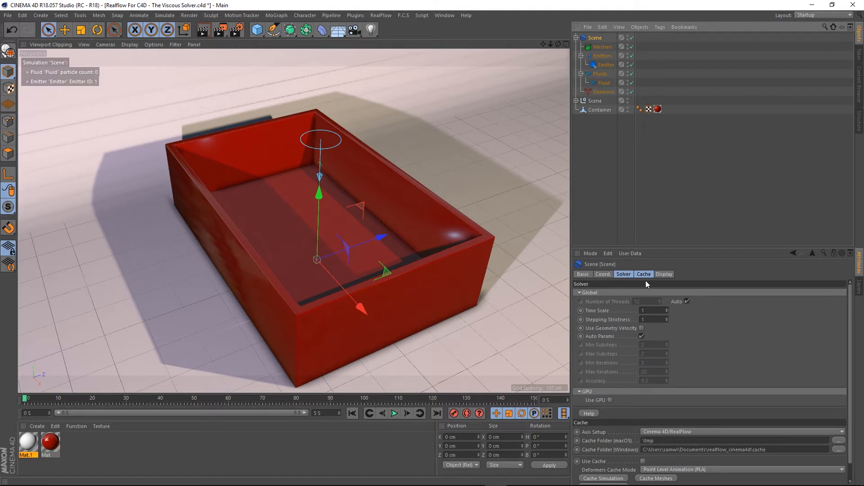
{"action": "left_click", "coordinate": [621, 275]}
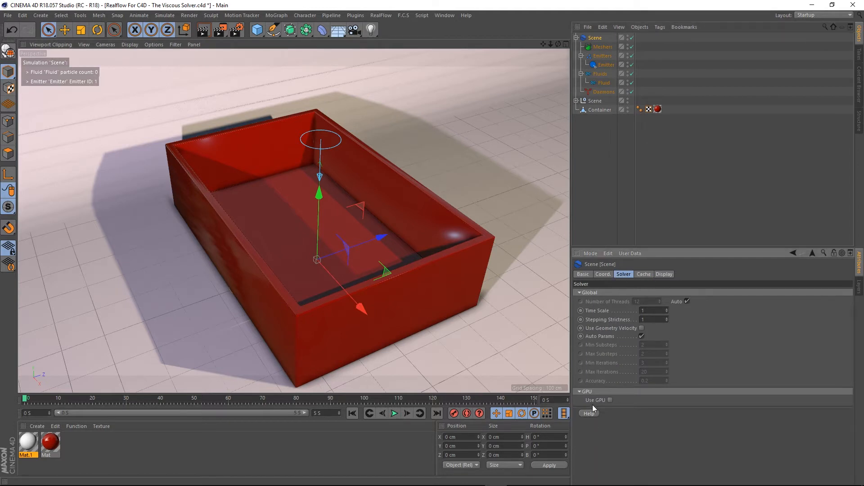
{"action": "left_click", "coordinate": [610, 399]}
{"action": "left_click", "coordinate": [626, 408]}
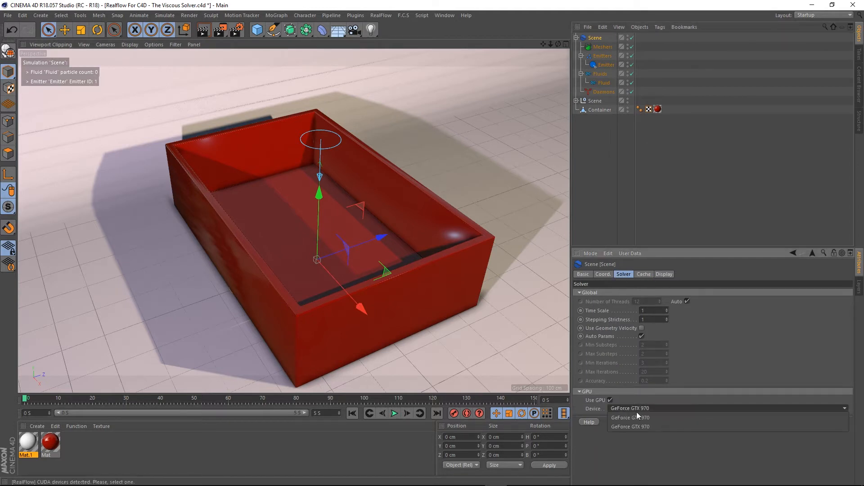
{"action": "left_click", "coordinate": [642, 417]}
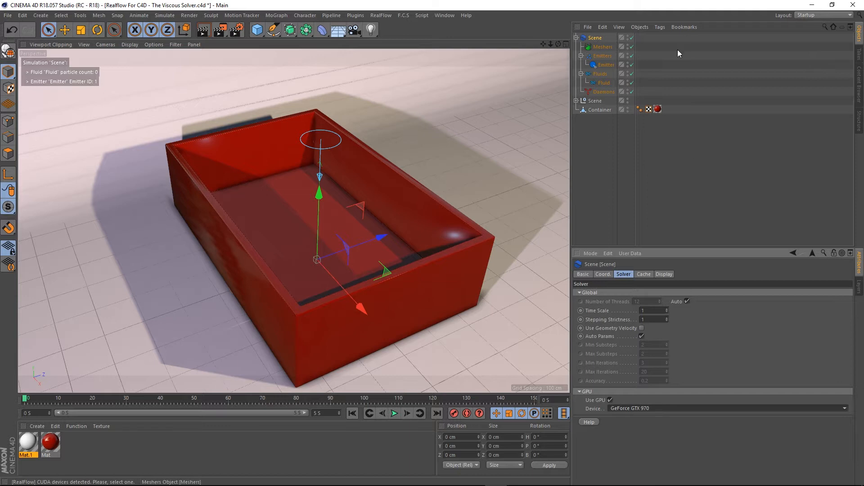
- Select the Fluid, open its display settings, and play the simulation before rewinding to the start
{"action": "left_click", "coordinate": [605, 83]}
{"action": "left_click", "coordinate": [676, 275]}
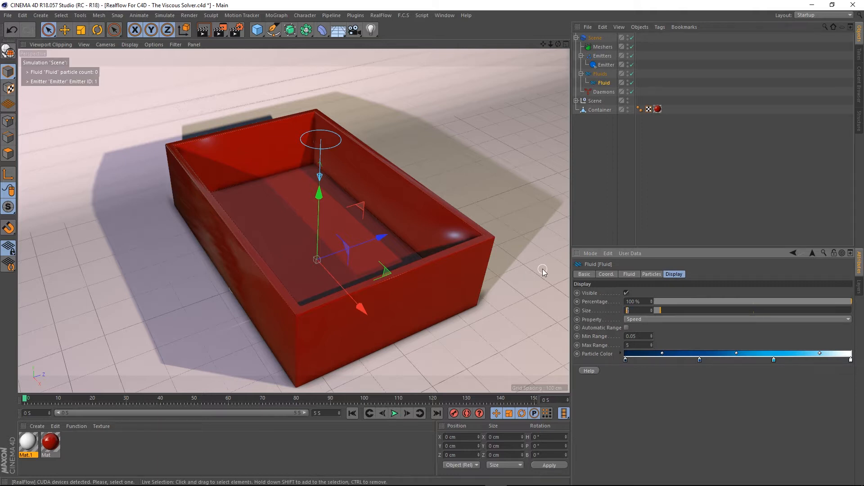
{"action": "left_click", "coordinate": [394, 413]}
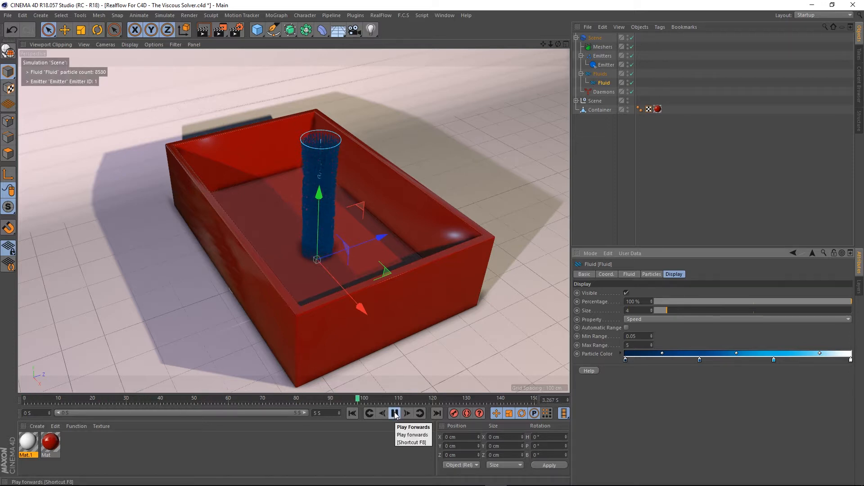
{"action": "left_click", "coordinate": [395, 413]}
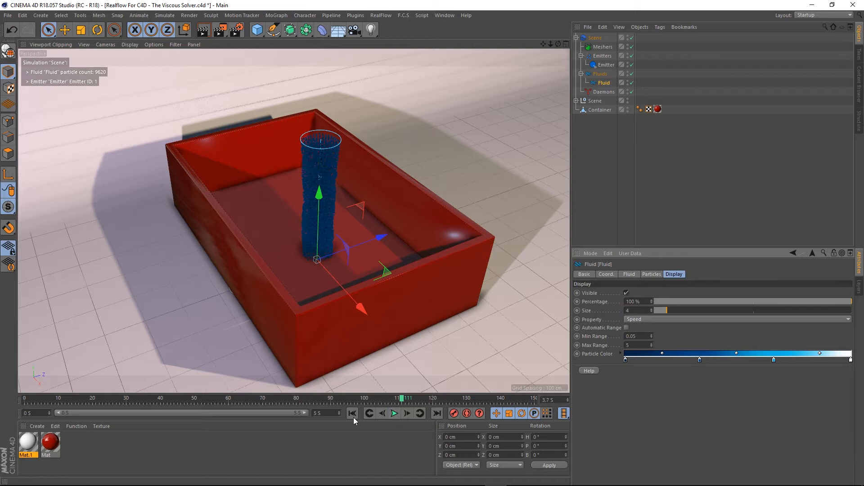
{"action": "left_click", "coordinate": [352, 413]}
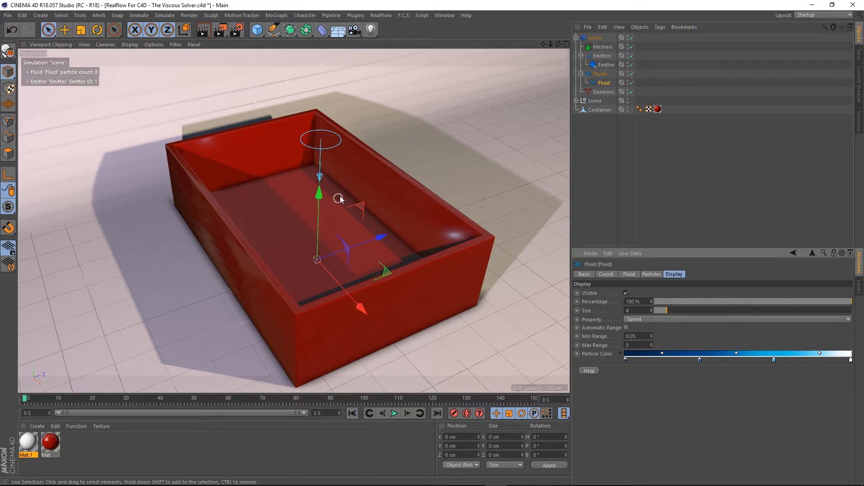
- Adjust the view and replay the emission from the start, then rewind
{"action": "scroll", "coordinate": [339, 198], "scroll_direction": "up", "scroll_amount": 2}
{"action": "mouse_move", "coordinate": [337, 210]}
{"action": "left_mouse_down", "text": "alt"}
{"action": "mouse_move", "coordinate": [344, 198]}
{"action": "mouse_move", "coordinate": [340, 210]}
{"action": "left_mouse_up", "text": "alt"}
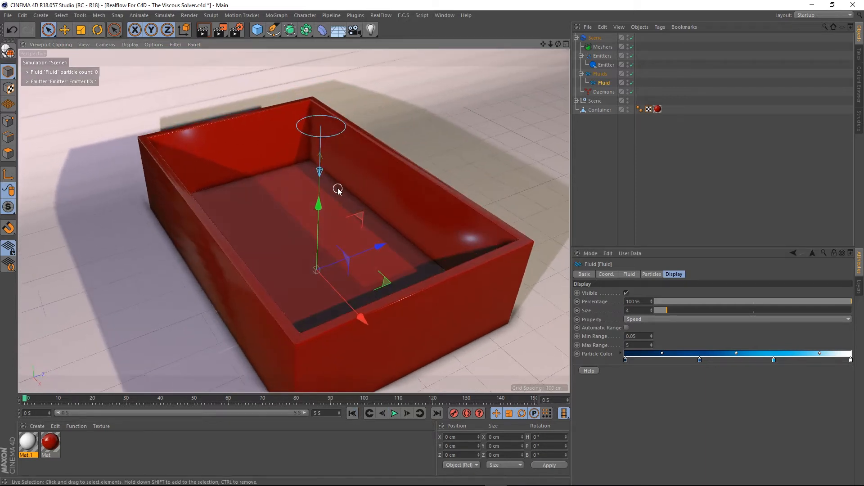
{"action": "scroll", "coordinate": [338, 189], "scroll_direction": "down", "scroll_amount": 1}
{"action": "mouse_move", "coordinate": [346, 191]}
{"action": "middle_mouse_down", "text": "alt"}
{"action": "mouse_move", "coordinate": [354, 184]}
{"action": "mouse_move", "coordinate": [346, 189]}
{"action": "middle_mouse_up", "text": "alt"}
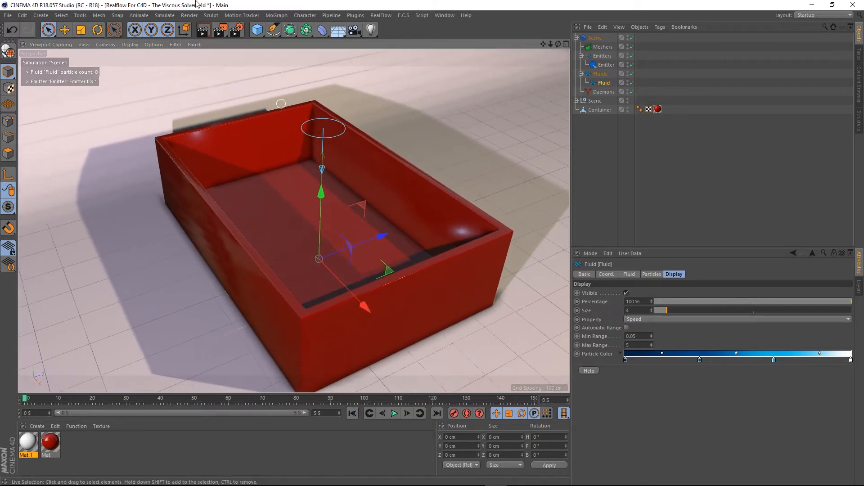
{"action": "left_click", "coordinate": [394, 413]}
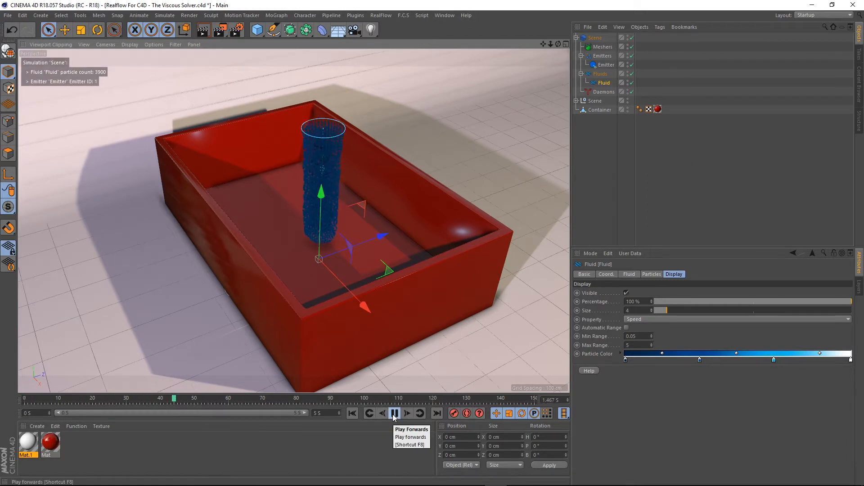
{"action": "left_click", "coordinate": [393, 414]}
{"action": "left_click", "coordinate": [352, 413]}
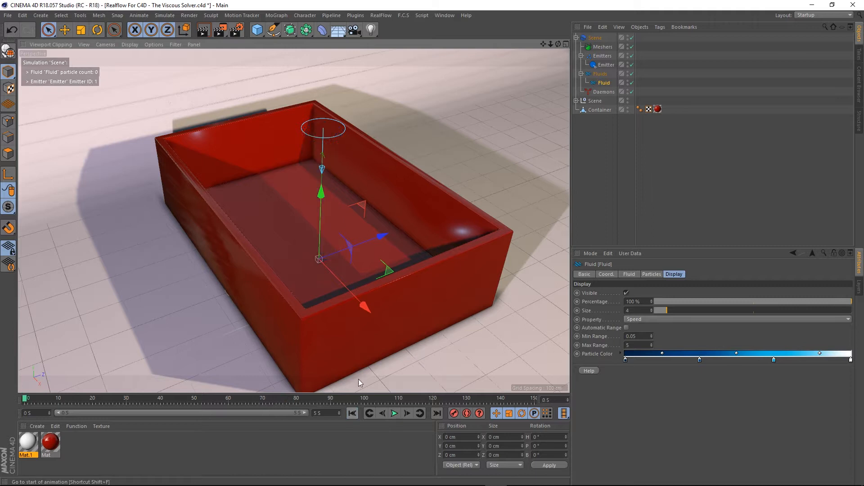
- Add a RealFlow Gravity daemon to the scene
{"action": "left_click", "coordinate": [381, 15]}
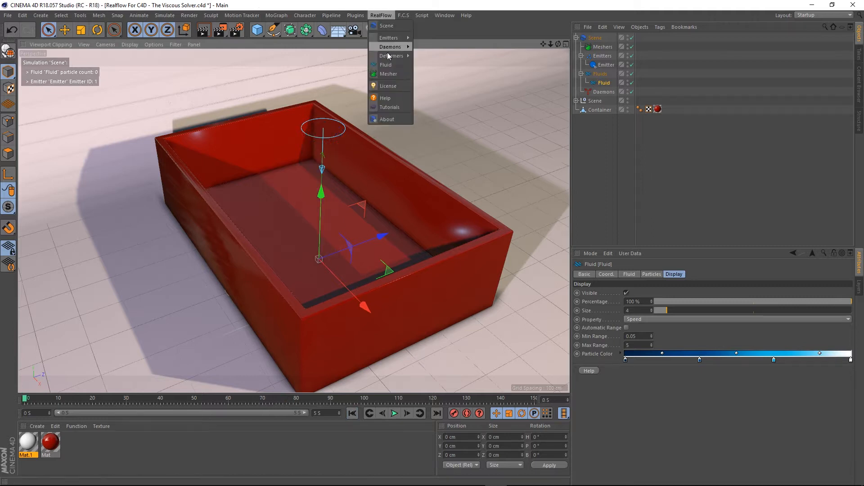
{"action": "mouse_move", "coordinate": [397, 49]}
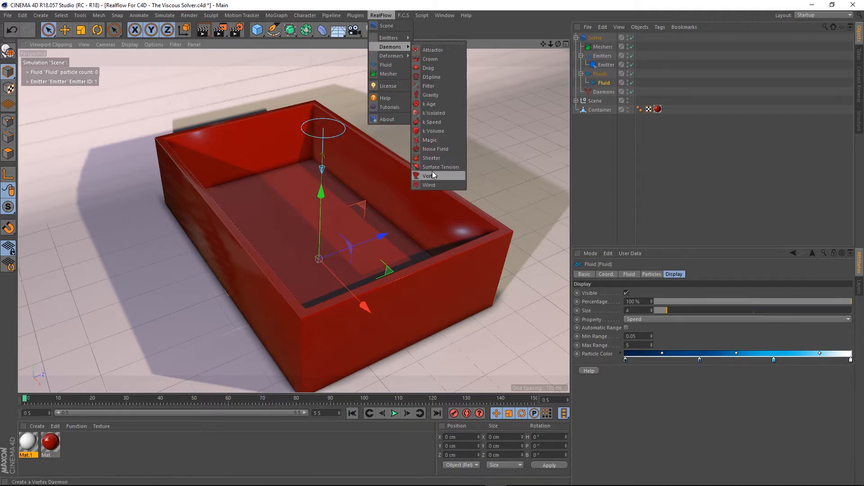
{"action": "left_click", "coordinate": [431, 95]}
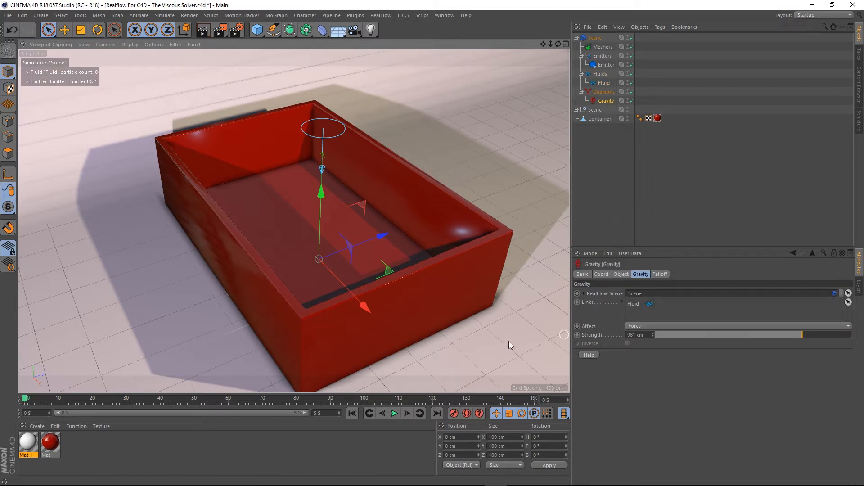
- Play the simulation with gravity and rewind to the start
{"action": "left_click", "coordinate": [394, 413]}
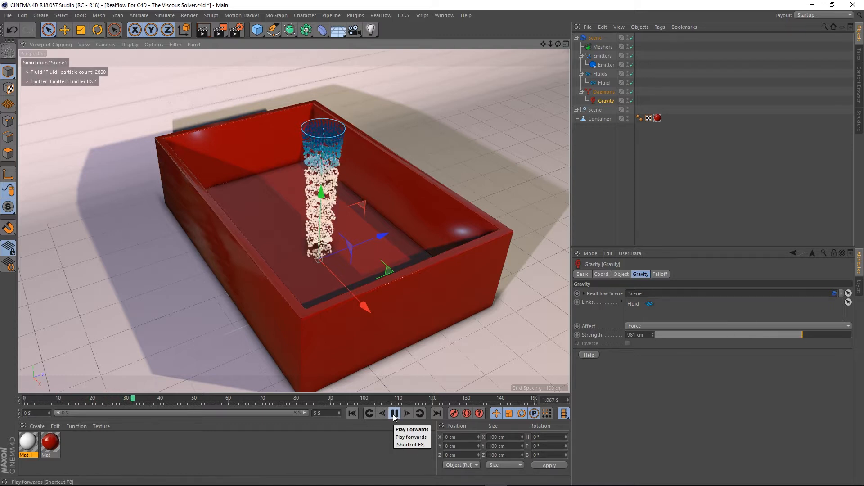
{"action": "left_click", "coordinate": [395, 414]}
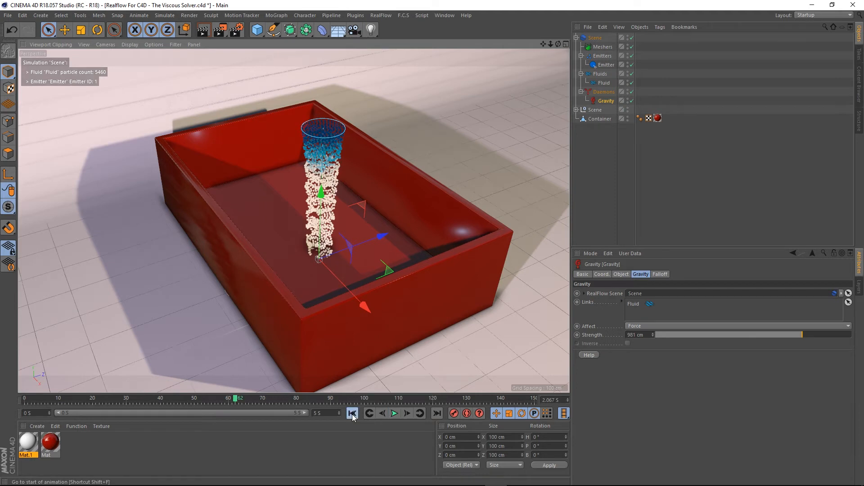
{"action": "left_click", "coordinate": [353, 413]}
- Add a RealFlow Collider tag to the Container object
{"action": "scroll", "coordinate": [316, 112], "scroll_direction": "down", "scroll_amount": 3}
{"action": "middle_click_drag", "start_coordinate": [337, 171], "coordinate": [330, 200], "text": "alt"}
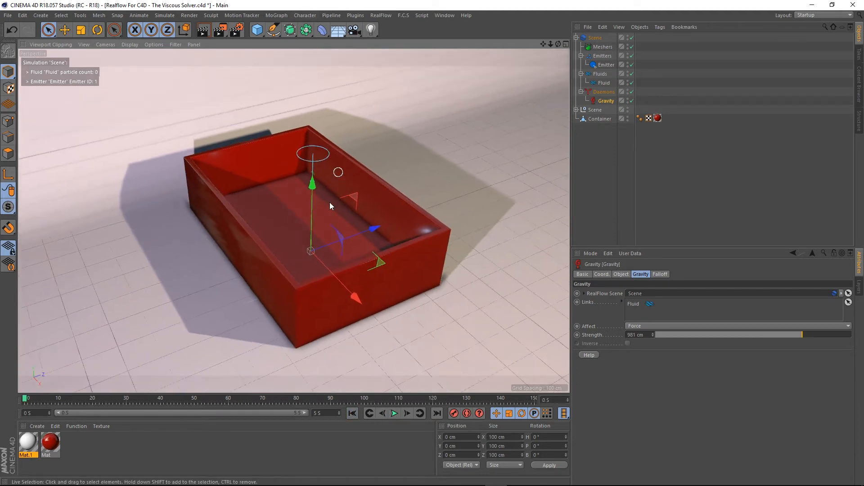
{"action": "mouse_move", "coordinate": [336, 206]}
{"action": "left_mouse_down", "text": "alt"}
{"action": "mouse_move", "coordinate": [341, 195]}
{"action": "mouse_move", "coordinate": [341, 205]}
{"action": "left_mouse_up", "text": "alt"}
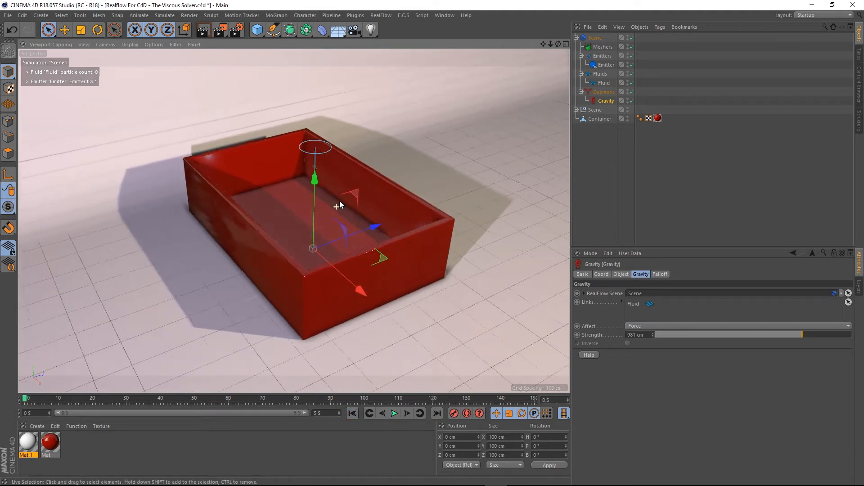
{"action": "left_click", "coordinate": [606, 146]}
{"action": "left_click", "coordinate": [592, 120]}
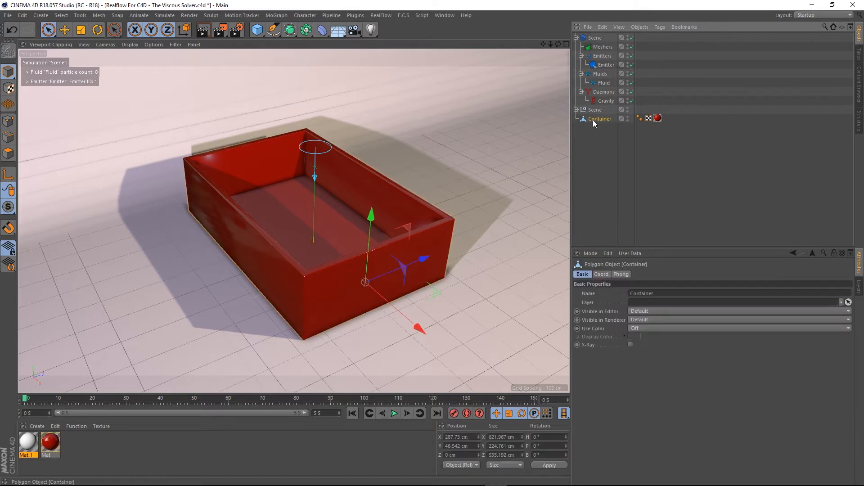
{"action": "right_click", "coordinate": [598, 119]}
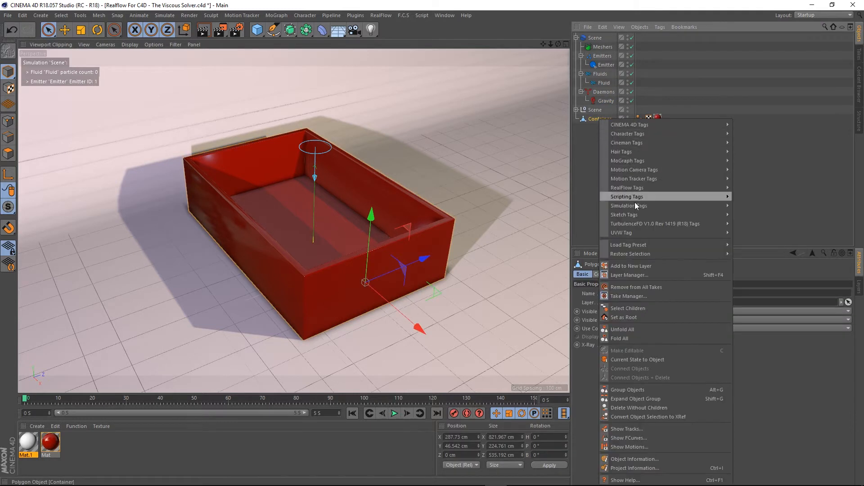
{"action": "mouse_move", "coordinate": [628, 188]}
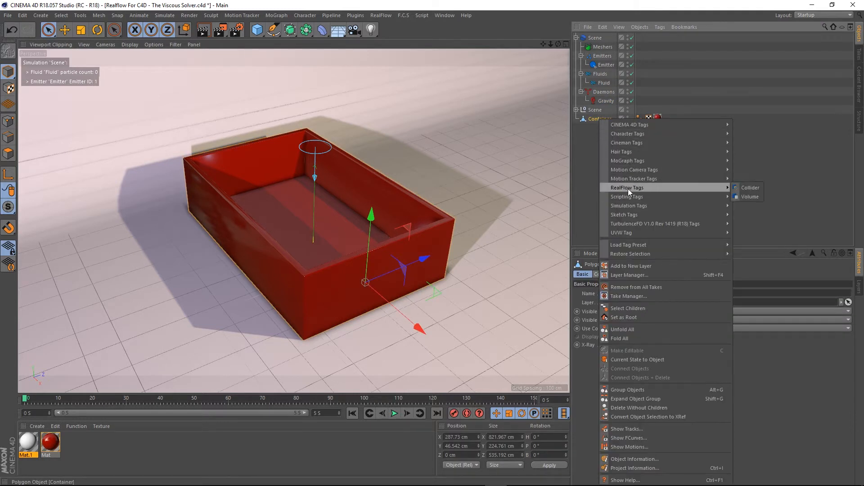
{"action": "left_click", "coordinate": [749, 187]}
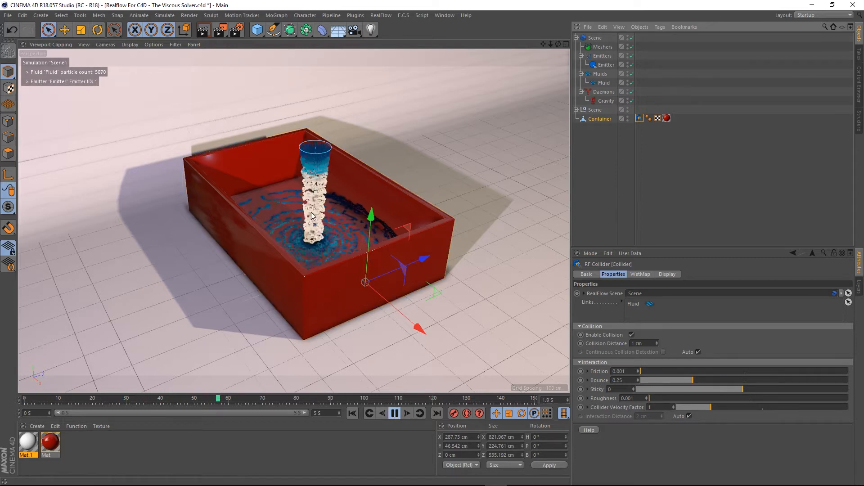
- Play the simulation with the collider active and rewind to the start
{"action": "scroll", "coordinate": [315, 243], "scroll_direction": "down", "scroll_amount": 3}
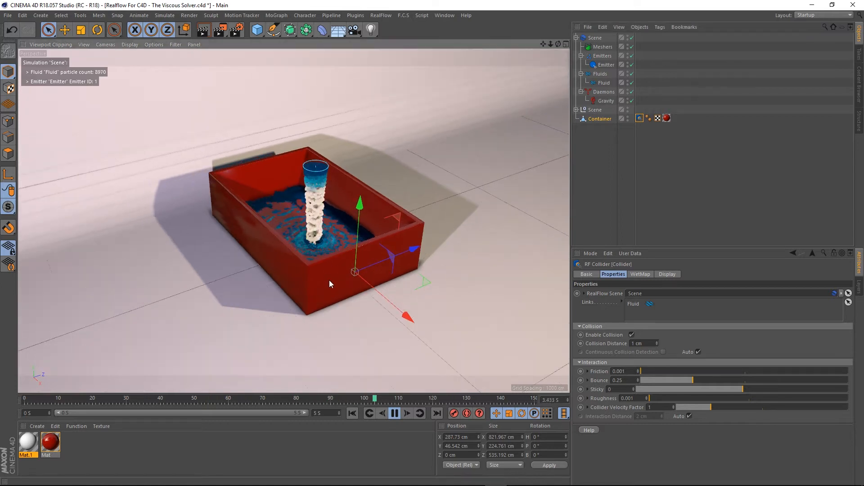
{"action": "left_click_drag", "start_coordinate": [329, 282], "coordinate": [328, 193], "text": "alt"}
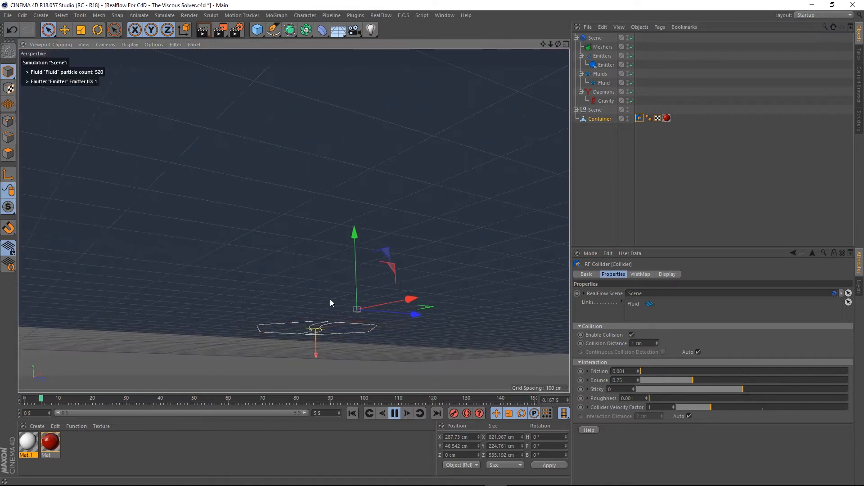
{"action": "left_click_drag", "start_coordinate": [330, 302], "coordinate": [297, 215], "text": "alt"}
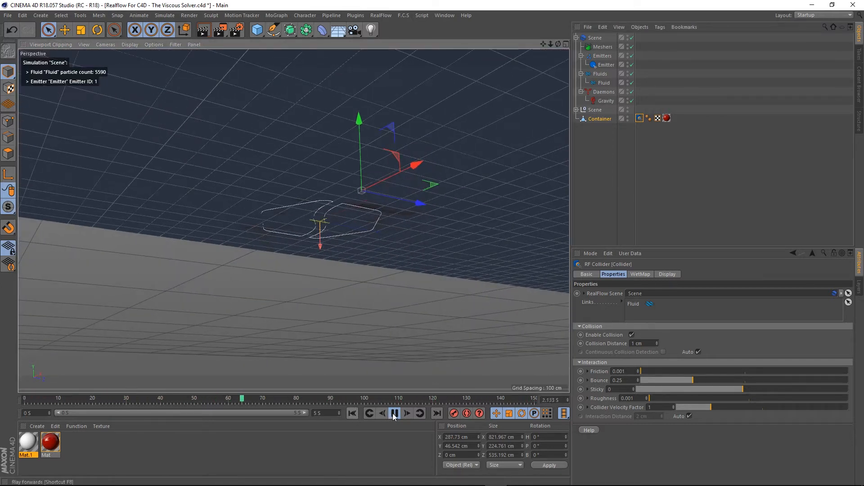
{"action": "left_click", "coordinate": [394, 413]}
{"action": "left_click", "coordinate": [351, 413]}
{"action": "left_click", "coordinate": [395, 413]}
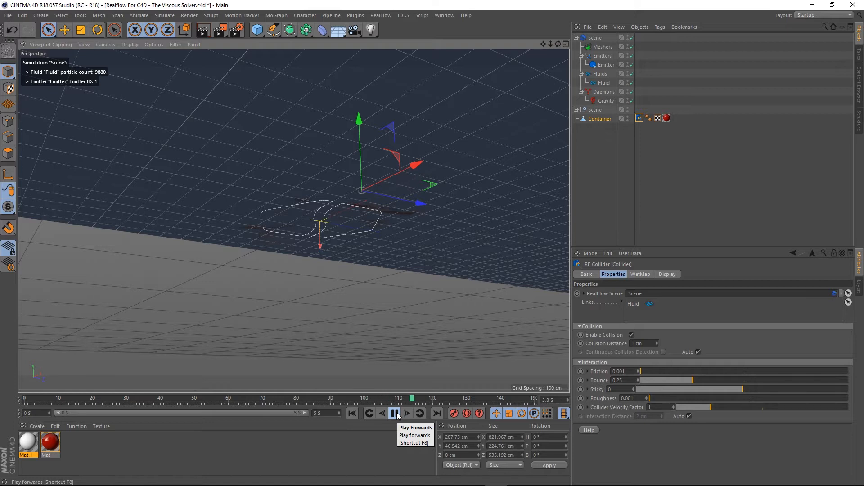
{"action": "left_click", "coordinate": [394, 413]}
{"action": "left_click", "coordinate": [351, 414]}
- Reframe the view on the container, replay the fluid filling it, and rewind
{"action": "left_click_drag", "start_coordinate": [311, 180], "coordinate": [314, 272], "text": "alt"}
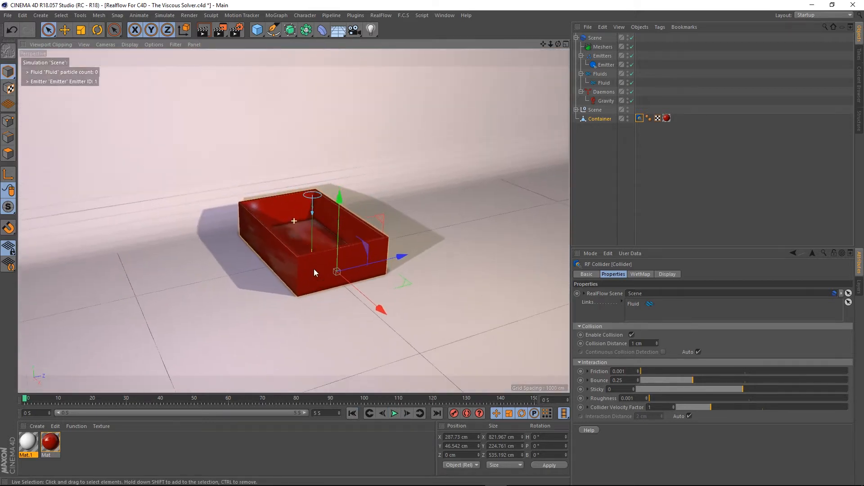
{"action": "left_click_drag", "start_coordinate": [276, 215], "coordinate": [277, 244], "text": "alt"}
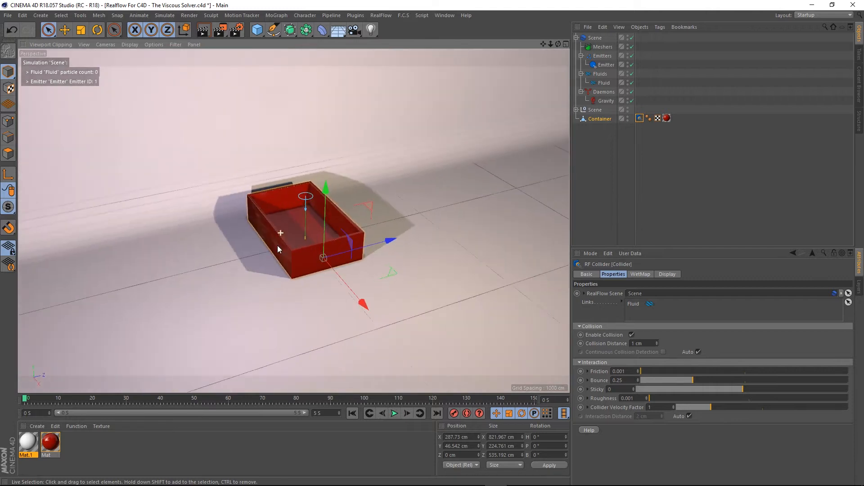
{"action": "left_click", "coordinate": [393, 413]}
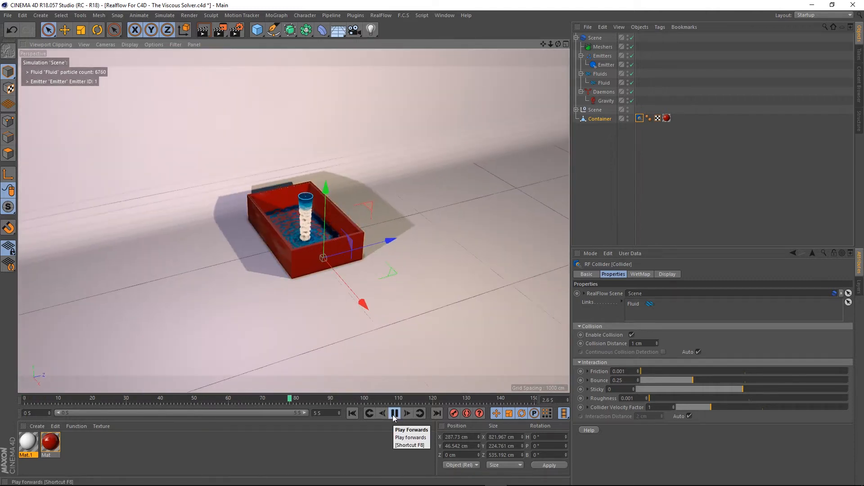
{"action": "scroll", "coordinate": [287, 253], "scroll_direction": "up", "scroll_amount": 2}
{"action": "left_click_drag", "start_coordinate": [287, 250], "coordinate": [307, 258], "text": "alt"}
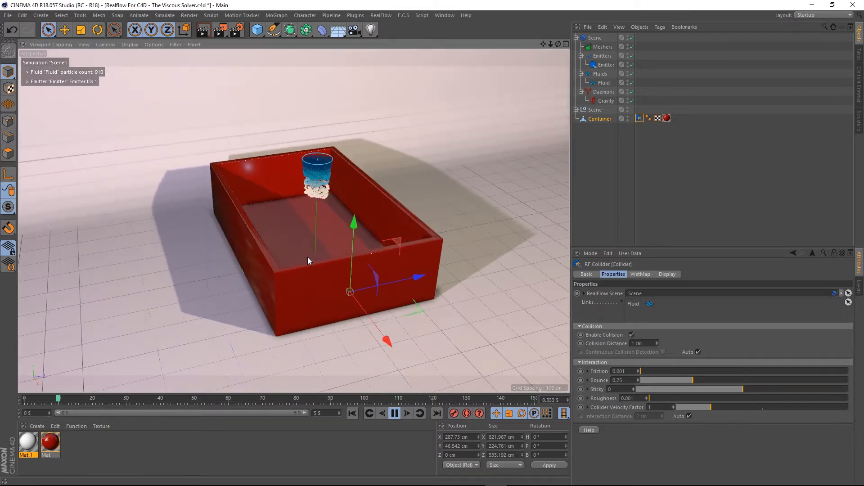
{"action": "left_click", "coordinate": [395, 413]}
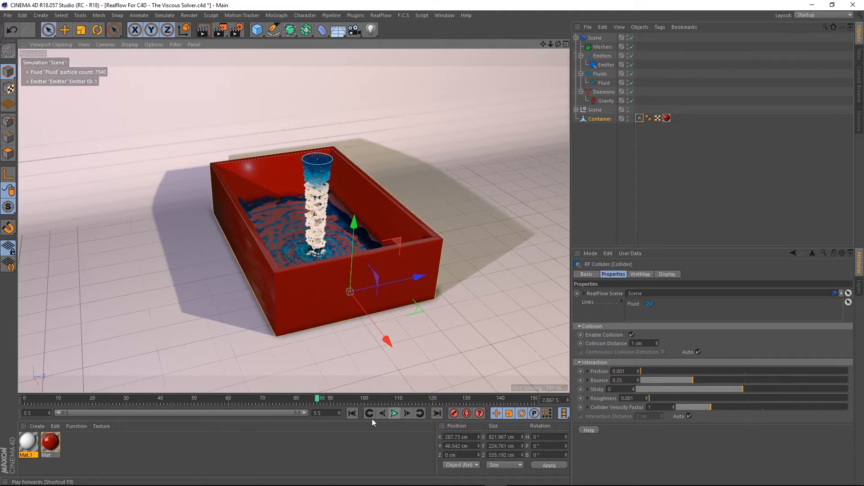
{"action": "left_click", "coordinate": [349, 413]}
{"action": "mouse_move", "coordinate": [320, 232]}
{"action": "left_mouse_down", "text": "alt"}
{"action": "mouse_move", "coordinate": [314, 240]}
{"action": "mouse_move", "coordinate": [331, 233]}
{"action": "left_mouse_up", "text": "alt"}
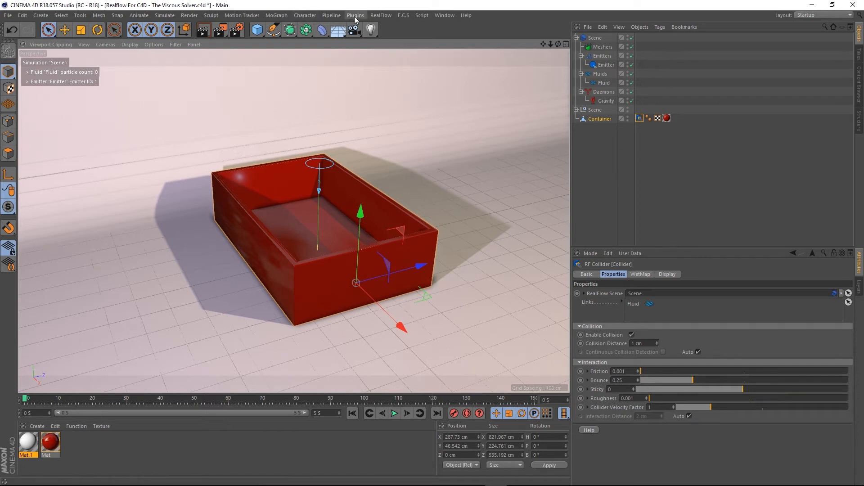
- Add a RealFlow k Volume daemon to the scene
{"action": "left_click", "coordinate": [381, 16]}
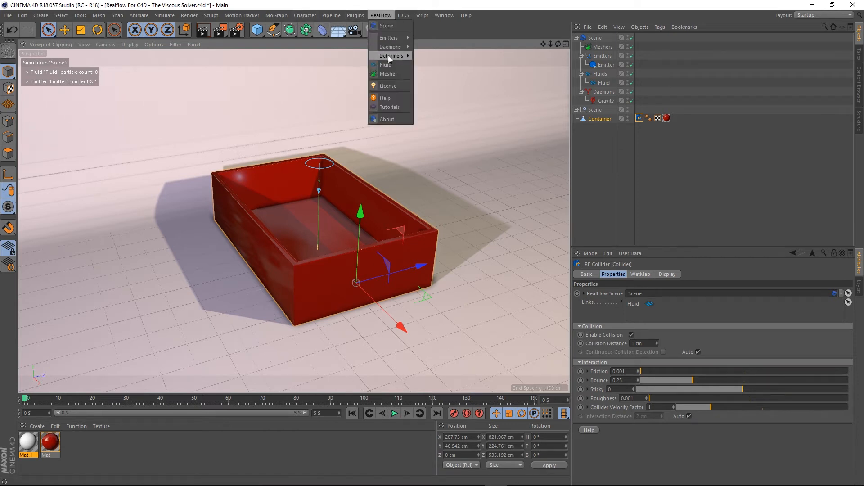
{"action": "mouse_move", "coordinate": [400, 47]}
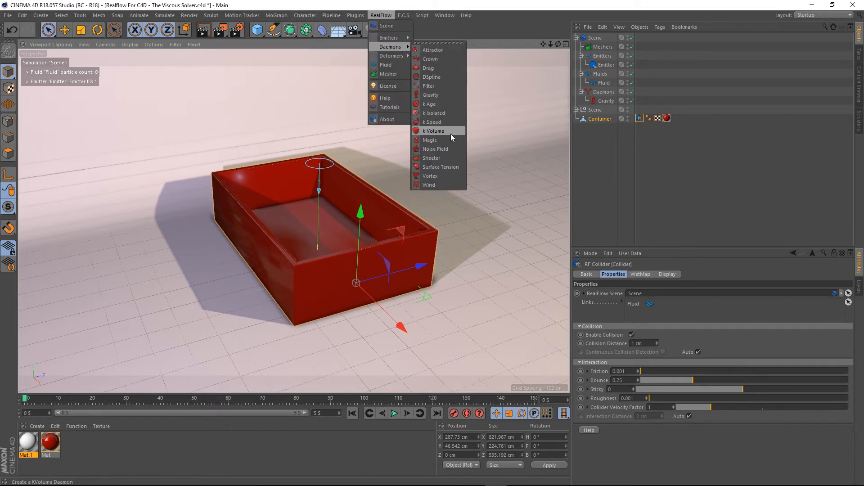
{"action": "left_click", "coordinate": [434, 131]}
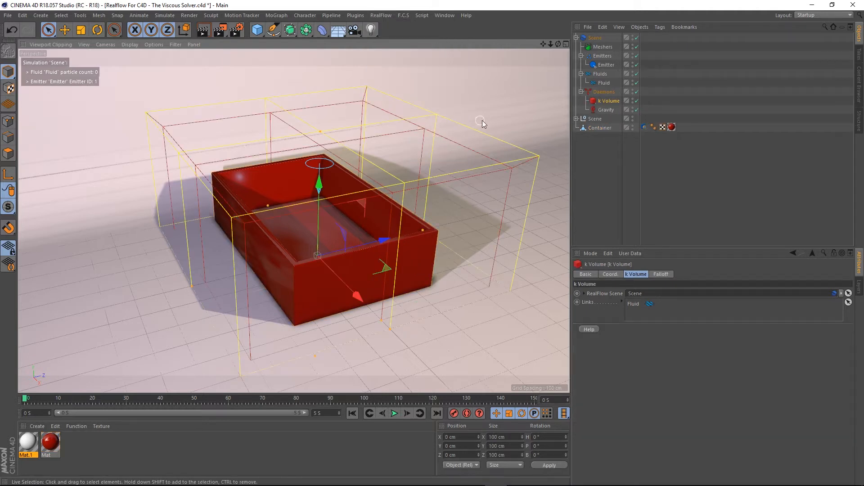
- Position the k Volume box over the container, at about X -45 cm and Y 294 cm in the front view
{"action": "right_click_drag", "start_coordinate": [350, 207], "coordinate": [350, 225], "text": "alt"}
{"action": "mouse_move", "coordinate": [291, 255]}
{"action": "left_mouse_down", "text": "alt"}
{"action": "mouse_move", "coordinate": [345, 255]}
{"action": "mouse_move", "coordinate": [302, 248]}
{"action": "mouse_move", "coordinate": [274, 220]}
{"action": "mouse_move", "coordinate": [274, 178]}
{"action": "mouse_move", "coordinate": [288, 255]}
{"action": "left_mouse_up", "text": "alt"}
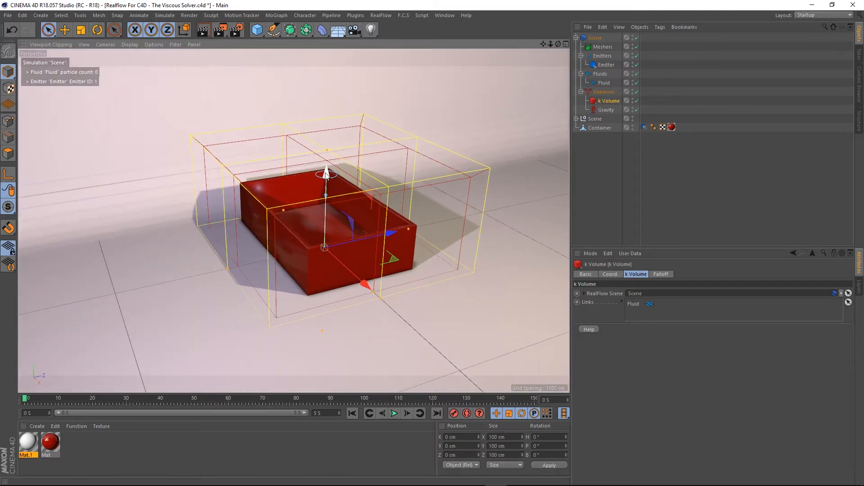
{"action": "left_click_drag", "start_coordinate": [326, 173], "coordinate": [308, 100]}
{"action": "middle_click", "coordinate": [369, 263]}
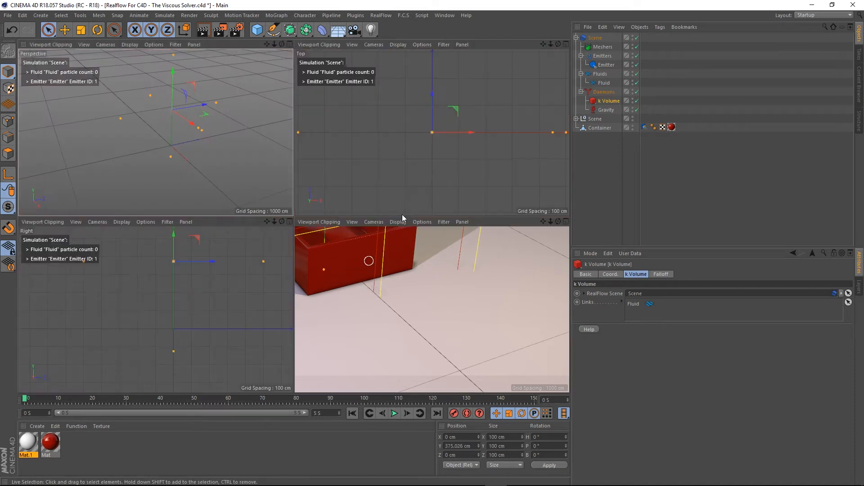
{"action": "middle_click", "coordinate": [391, 302]}
{"action": "scroll", "coordinate": [360, 236], "scroll_direction": "up", "scroll_amount": 3}
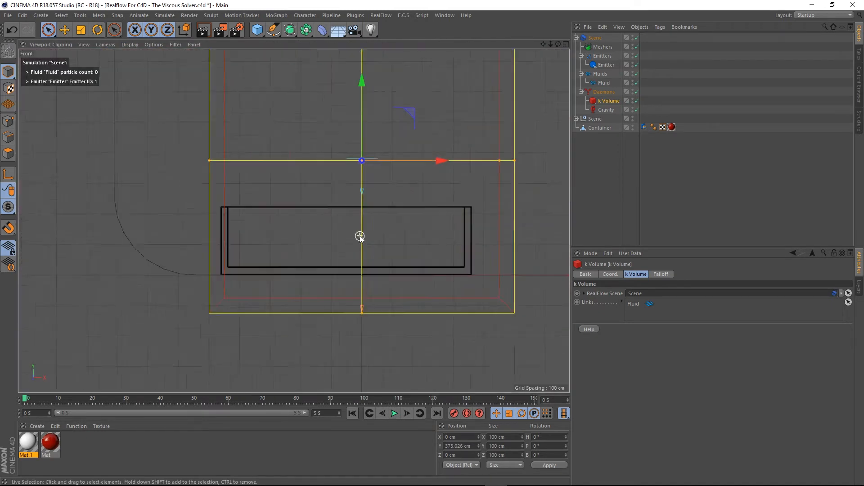
{"action": "middle_click_drag", "start_coordinate": [438, 177], "coordinate": [426, 198], "text": "alt"}
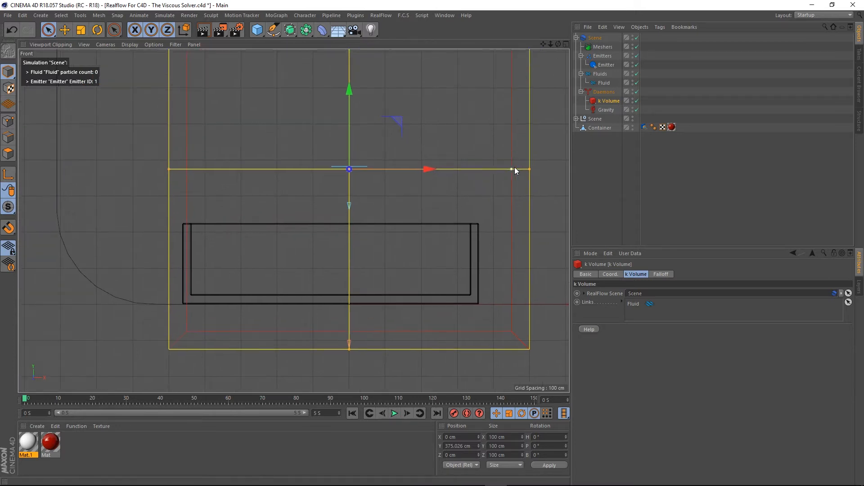
{"action": "scroll", "coordinate": [292, 185], "scroll_direction": "down", "scroll_amount": 2}
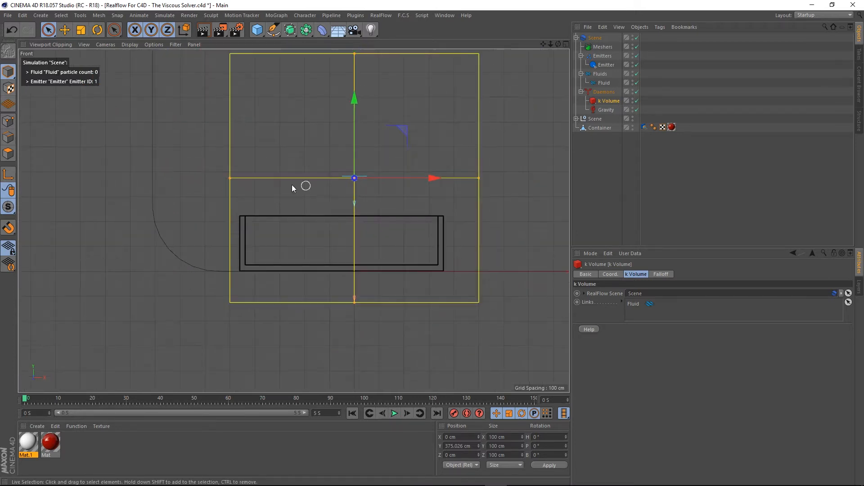
{"action": "middle_click", "coordinate": [292, 185]}
{"action": "middle_click", "coordinate": [269, 164]}
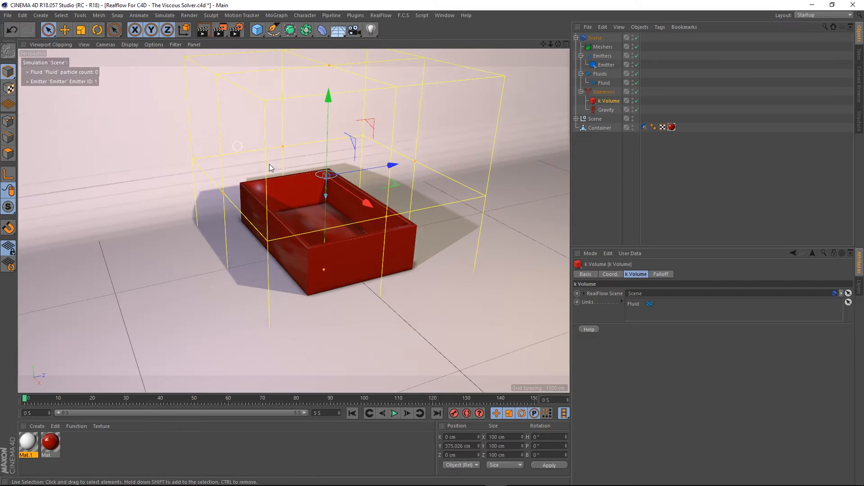
{"action": "middle_click", "coordinate": [309, 147]}
{"action": "middle_click", "coordinate": [448, 295]}
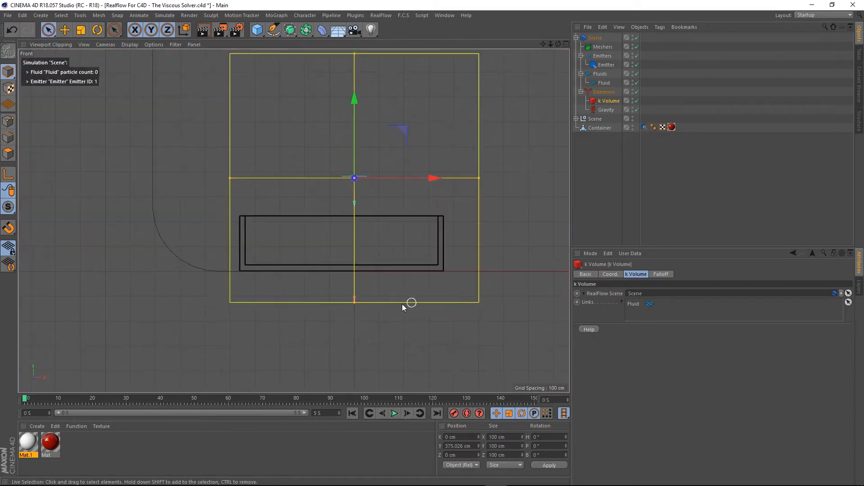
{"action": "left_click_drag", "start_coordinate": [435, 179], "coordinate": [424, 185]}
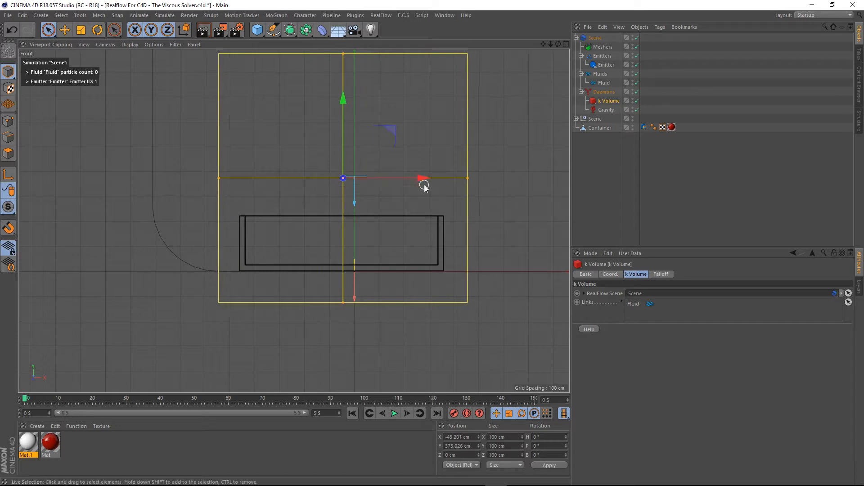
{"action": "scroll", "coordinate": [370, 220], "scroll_direction": "down", "scroll_amount": 2}
{"action": "middle_click_drag", "start_coordinate": [346, 172], "coordinate": [336, 218], "text": "alt"}
{"action": "mouse_move", "coordinate": [337, 155]}
{"action": "left_mouse_down"}
{"action": "mouse_move", "coordinate": [336, 134]}
{"action": "mouse_move", "coordinate": [334, 171]}
{"action": "left_mouse_up"}
- Shrink the k Volume box's depth in the side view so it fits closely around the container
{"action": "middle_click", "coordinate": [400, 228]}
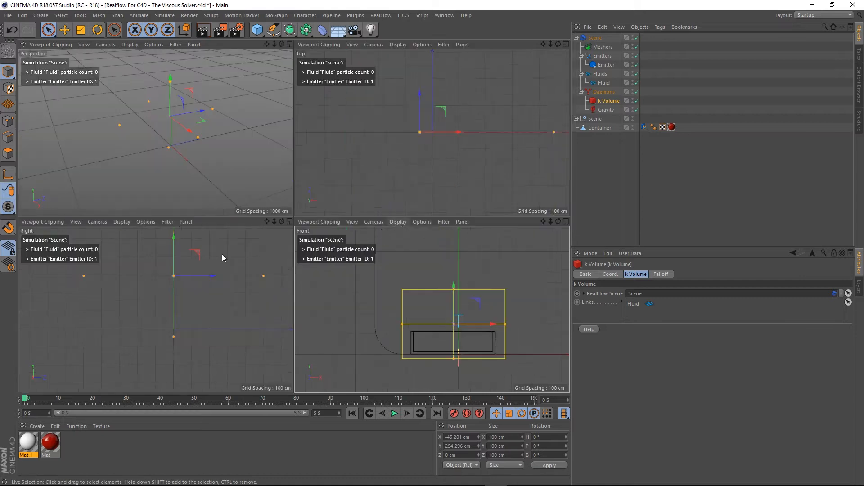
{"action": "middle_click", "coordinate": [169, 276]}
{"action": "scroll", "coordinate": [263, 263], "scroll_direction": "down", "scroll_amount": 2}
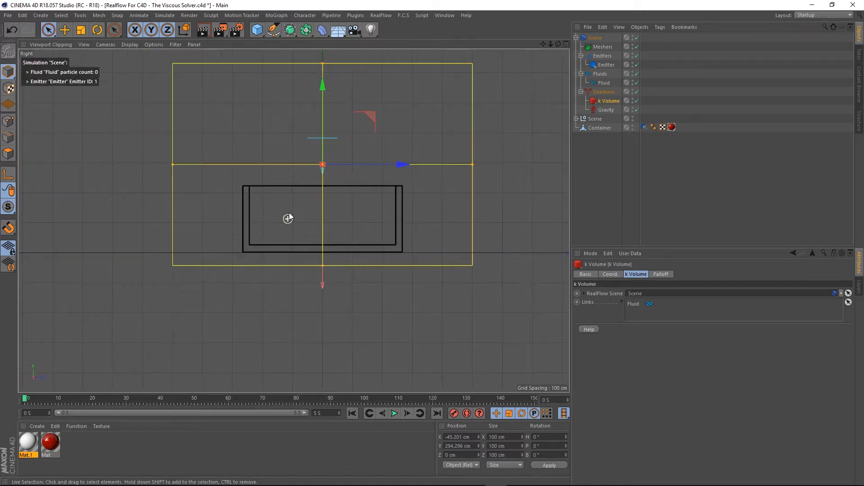
{"action": "middle_click_drag", "start_coordinate": [285, 218], "coordinate": [280, 265], "text": "alt"}
{"action": "left_click_drag", "start_coordinate": [460, 230], "coordinate": [405, 241]}
{"action": "middle_click", "coordinate": [222, 205]}
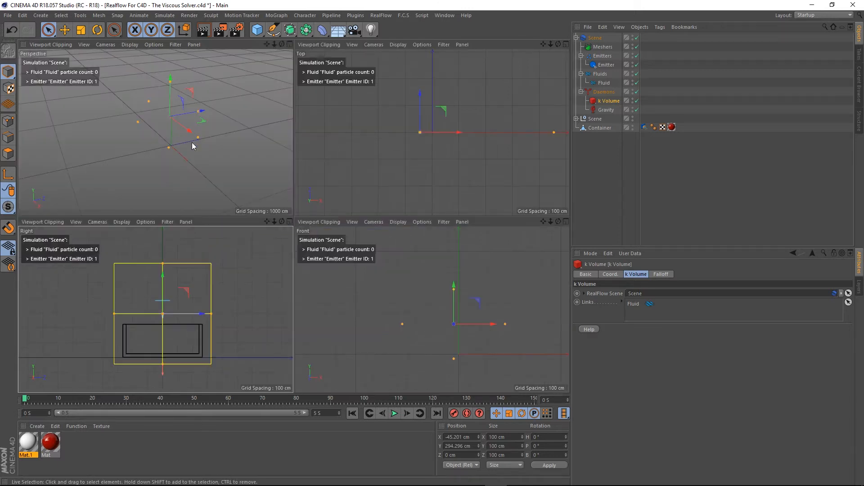
{"action": "middle_click", "coordinate": [193, 145]}
{"action": "left_click_drag", "start_coordinate": [387, 256], "coordinate": [345, 239], "text": "alt"}
{"action": "mouse_move", "coordinate": [359, 282]}
{"action": "left_mouse_down", "text": "alt"}
{"action": "mouse_move", "coordinate": [353, 268]}
{"action": "mouse_move", "coordinate": [352, 277]}
{"action": "left_mouse_up", "text": "alt"}
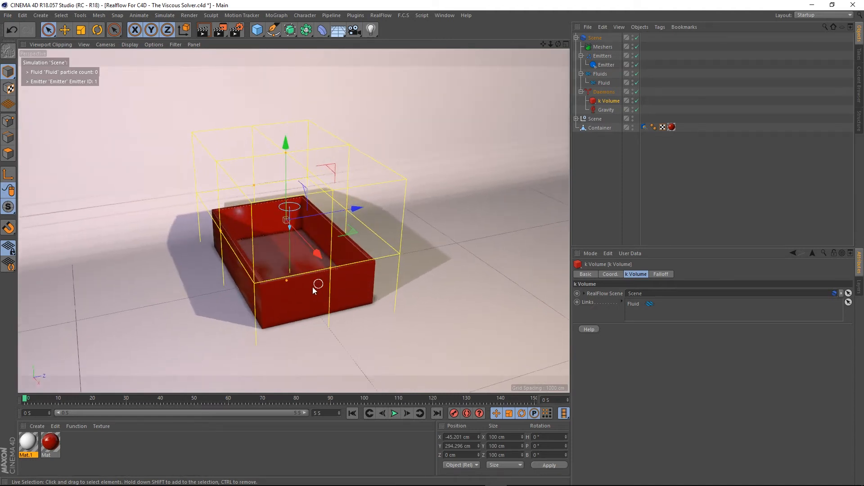
{"action": "scroll", "coordinate": [317, 287], "scroll_direction": "up", "scroll_amount": 2}
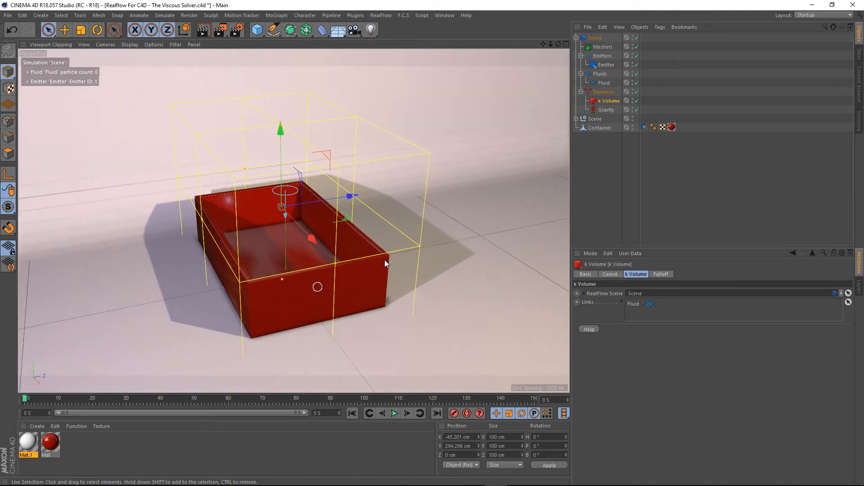
- Deselect the k Volume daemon and play the simulation to test it
{"action": "left_click", "coordinate": [633, 100]}
{"action": "left_click", "coordinate": [601, 162]}
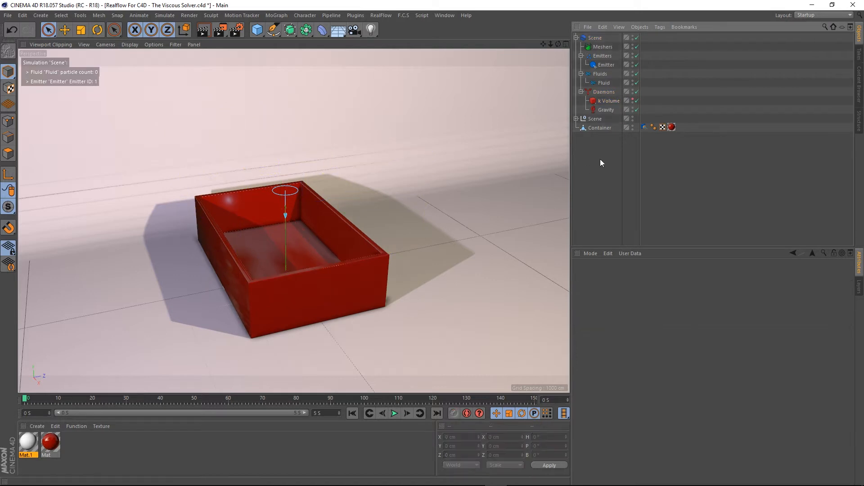
{"action": "scroll", "coordinate": [293, 235], "scroll_direction": "up", "scroll_amount": 2}
{"action": "mouse_move", "coordinate": [291, 266]}
{"action": "left_mouse_down", "text": "alt"}
{"action": "mouse_move", "coordinate": [330, 275]}
{"action": "mouse_move", "coordinate": [306, 265]}
{"action": "left_mouse_up", "text": "alt"}
{"action": "right_click_drag", "start_coordinate": [303, 266], "coordinate": [318, 252], "text": "alt"}
{"action": "middle_click_drag", "start_coordinate": [301, 271], "coordinate": [310, 245], "text": "alt"}
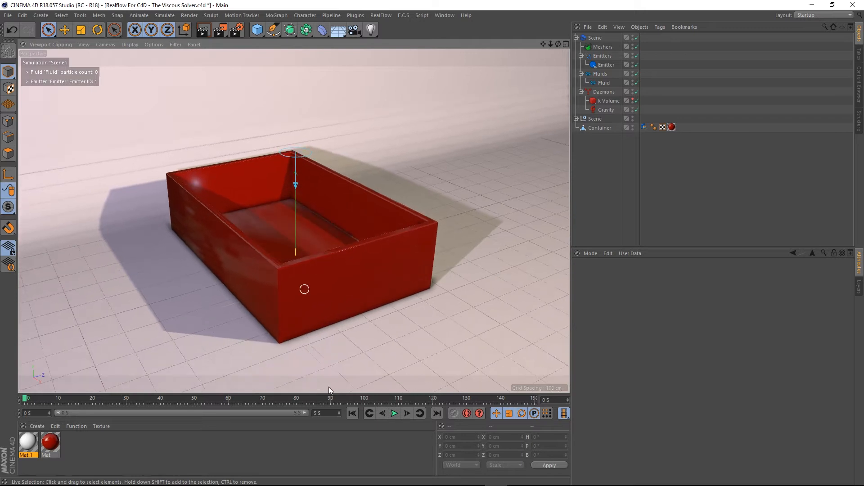
{"action": "left_click", "coordinate": [394, 413]}
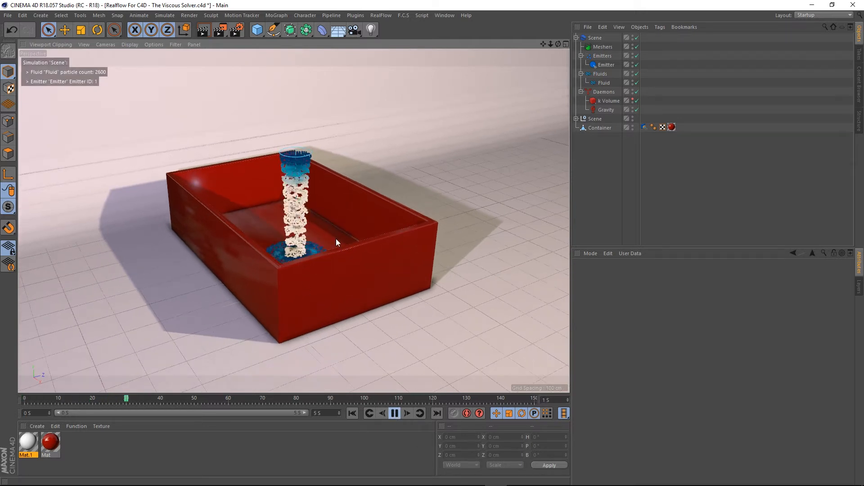
- Orbit and zoom around the container to inspect the fluid during playback, then stop and rewind the simulation
{"action": "left_click_drag", "start_coordinate": [336, 239], "coordinate": [342, 261], "text": "alt"}
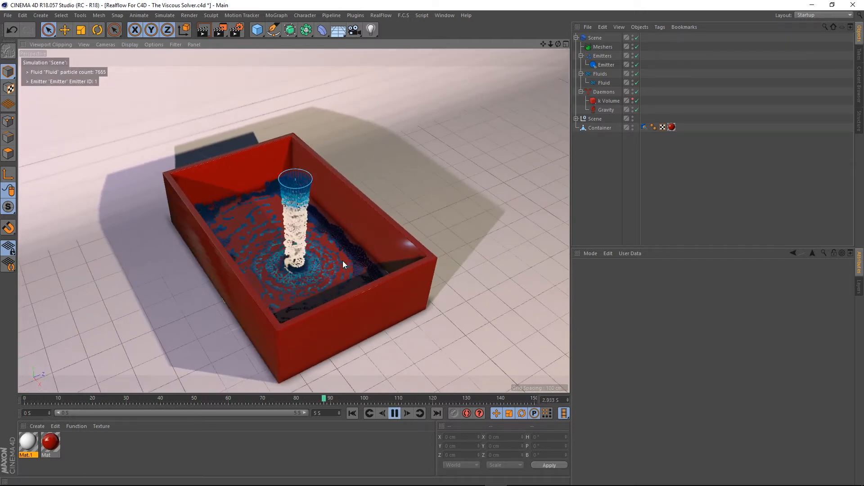
{"action": "right_click_drag", "start_coordinate": [350, 285], "coordinate": [341, 241], "text": "alt"}
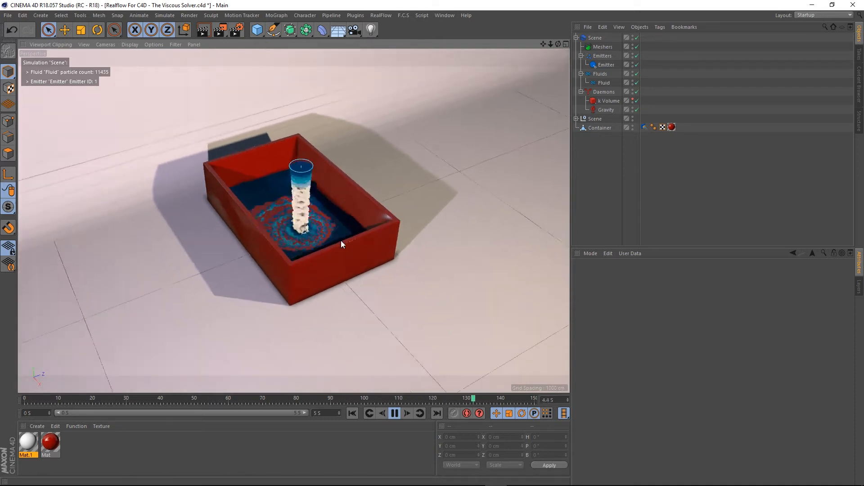
{"action": "left_click_drag", "start_coordinate": [341, 240], "coordinate": [327, 162], "text": "alt"}
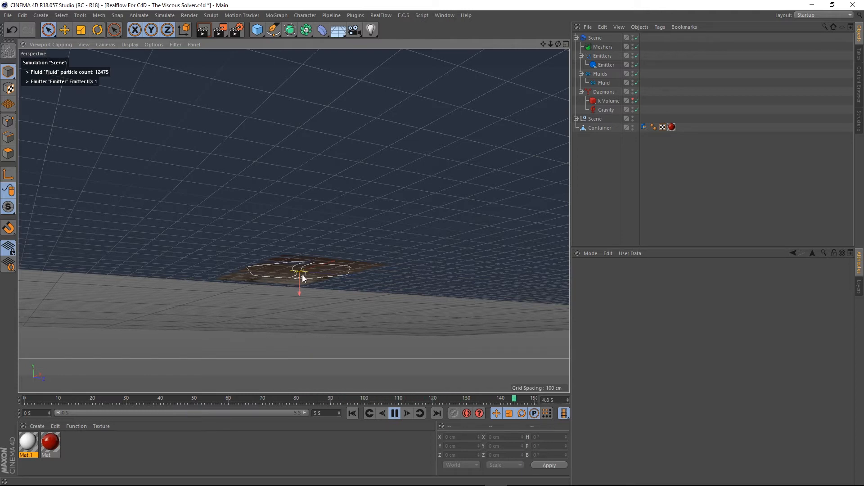
{"action": "left_click_drag", "start_coordinate": [380, 216], "coordinate": [343, 197], "text": "alt"}
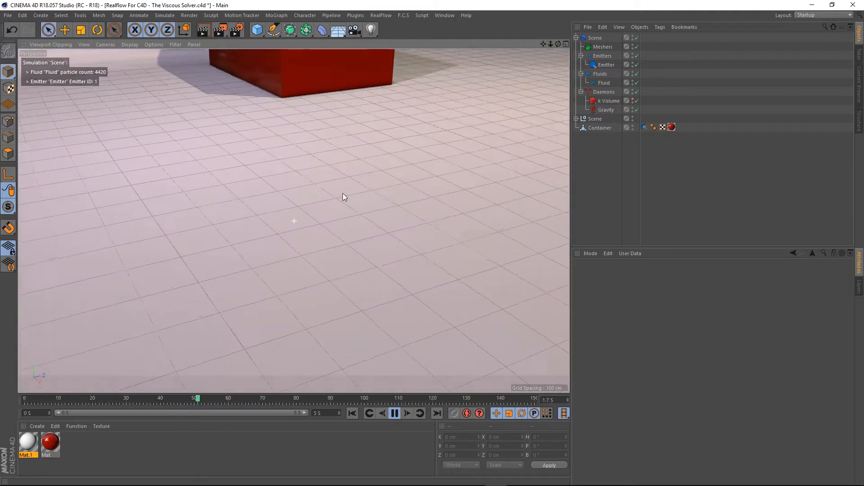
{"action": "middle_click_drag", "start_coordinate": [343, 193], "coordinate": [356, 354], "text": "alt"}
{"action": "scroll", "coordinate": [325, 203], "scroll_direction": "up", "scroll_amount": 2}
{"action": "middle_click_drag", "start_coordinate": [325, 203], "coordinate": [320, 239], "text": "alt"}
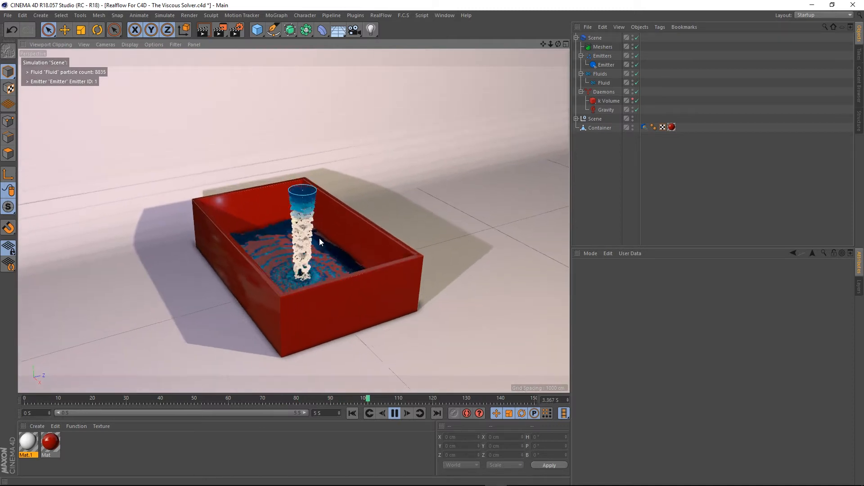
{"action": "scroll", "coordinate": [314, 250], "scroll_direction": "up", "scroll_amount": 1}
{"action": "scroll", "coordinate": [330, 268], "scroll_direction": "up", "scroll_amount": 1}
{"action": "scroll", "coordinate": [326, 266], "scroll_direction": "down", "scroll_amount": 1}
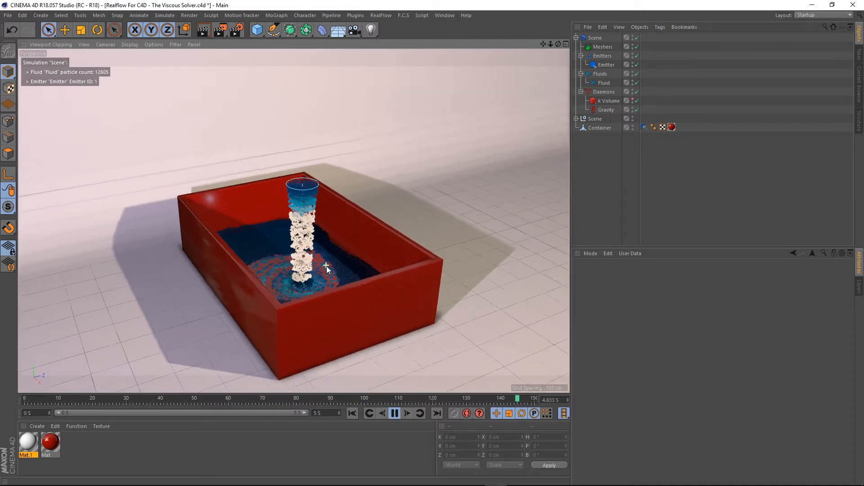
{"action": "left_click", "coordinate": [393, 414]}
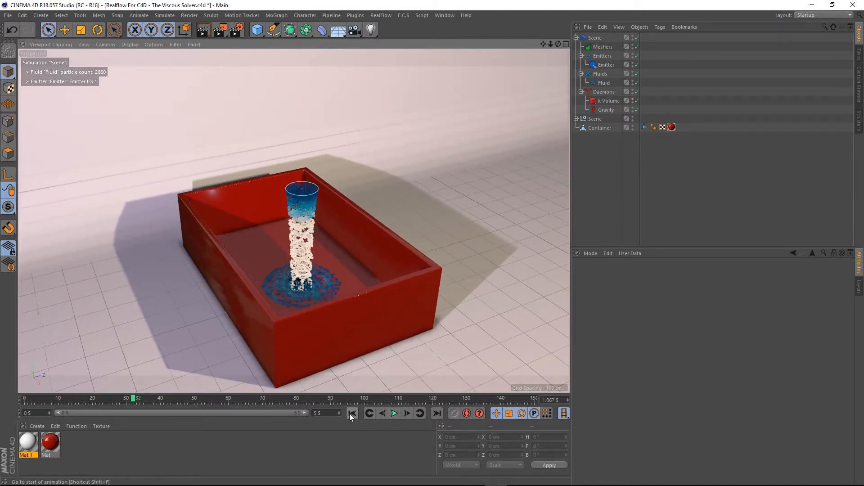
{"action": "left_click", "coordinate": [349, 414]}
- Raise the emitter higher above the container, to about Y 545 cm
{"action": "scroll", "coordinate": [309, 235], "scroll_direction": "down", "scroll_amount": 2}
{"action": "middle_click_drag", "start_coordinate": [309, 235], "coordinate": [330, 232], "text": "alt"}
{"action": "left_click", "coordinate": [607, 66]}
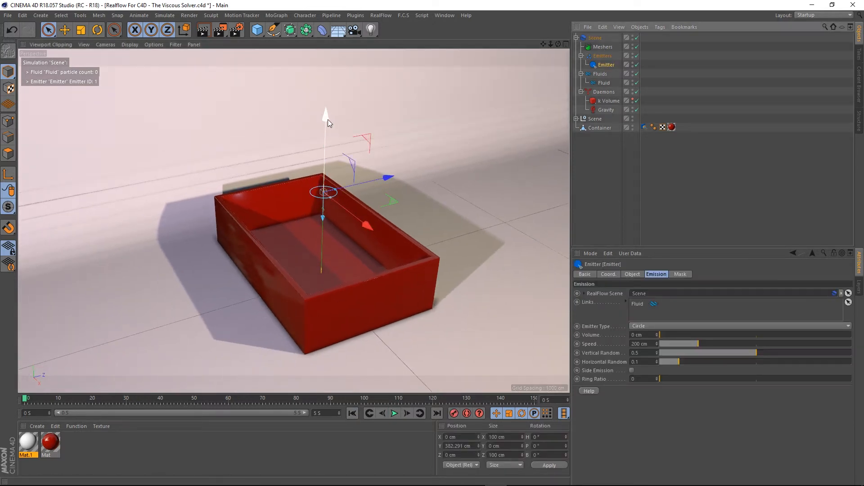
{"action": "left_click_drag", "start_coordinate": [327, 119], "coordinate": [317, 75]}
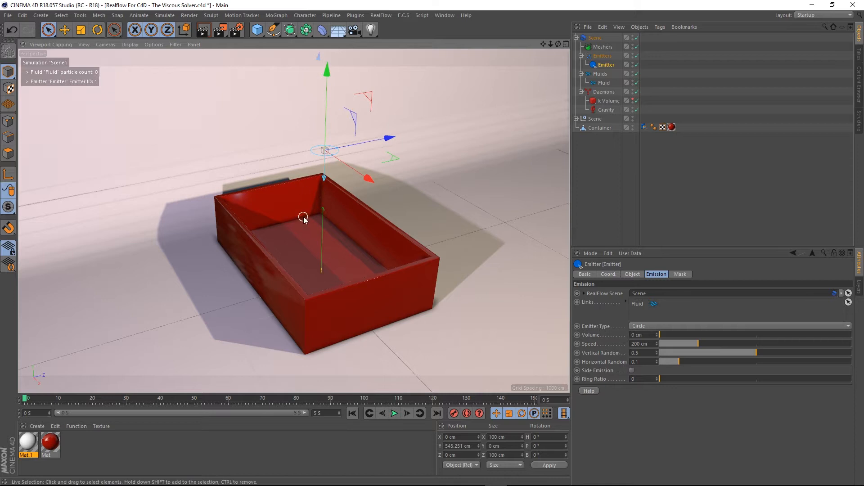
{"action": "mouse_move", "coordinate": [304, 219]}
{"action": "left_mouse_down", "text": "alt"}
{"action": "mouse_move", "coordinate": [337, 229]}
{"action": "mouse_move", "coordinate": [310, 218]}
{"action": "left_mouse_up", "text": "alt"}
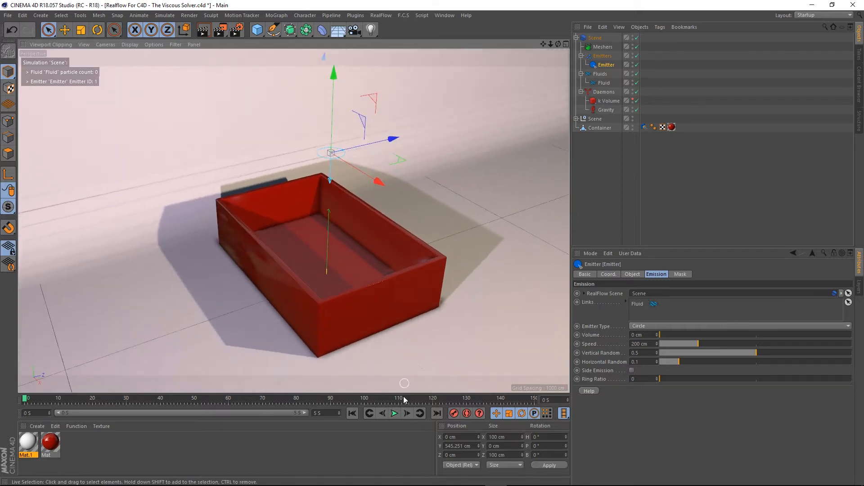
- Play the simulation to test the raised emitter, then stop and rewind it
{"action": "left_click", "coordinate": [394, 414]}
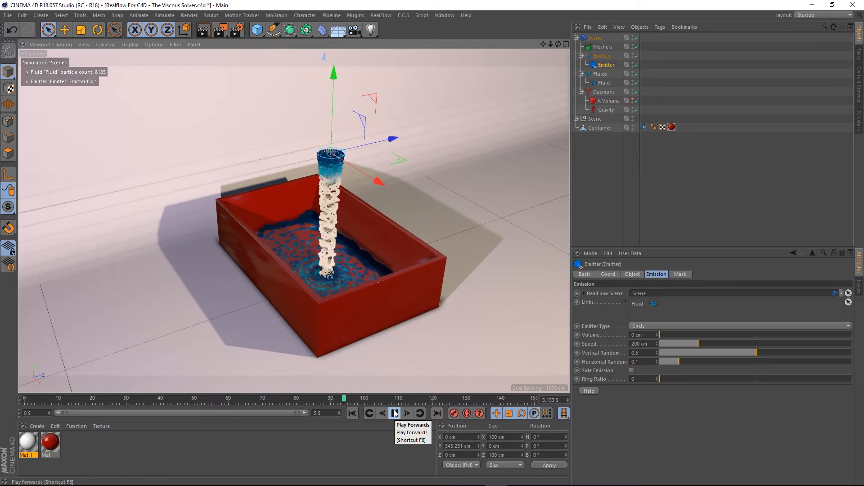
{"action": "left_click", "coordinate": [394, 413]}
{"action": "left_click", "coordinate": [352, 413]}
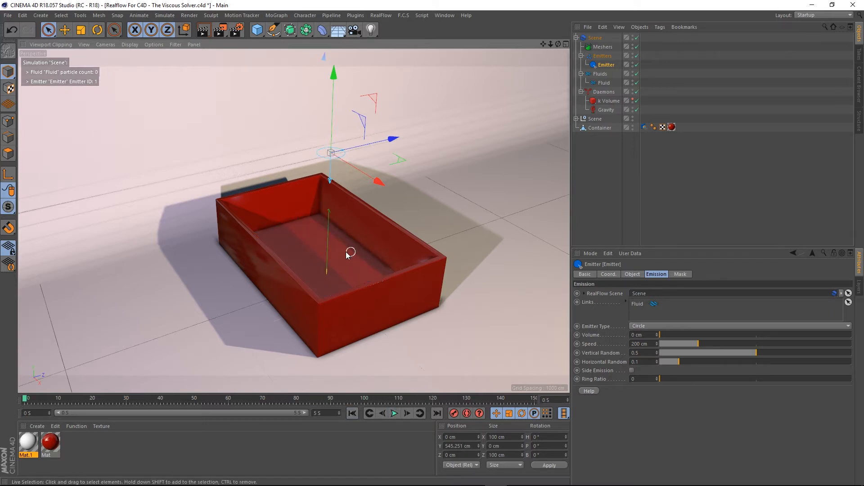
- Open the container's collider tag and view its WetMap and Display settings
{"action": "left_click_drag", "start_coordinate": [347, 255], "coordinate": [318, 268], "text": "alt"}
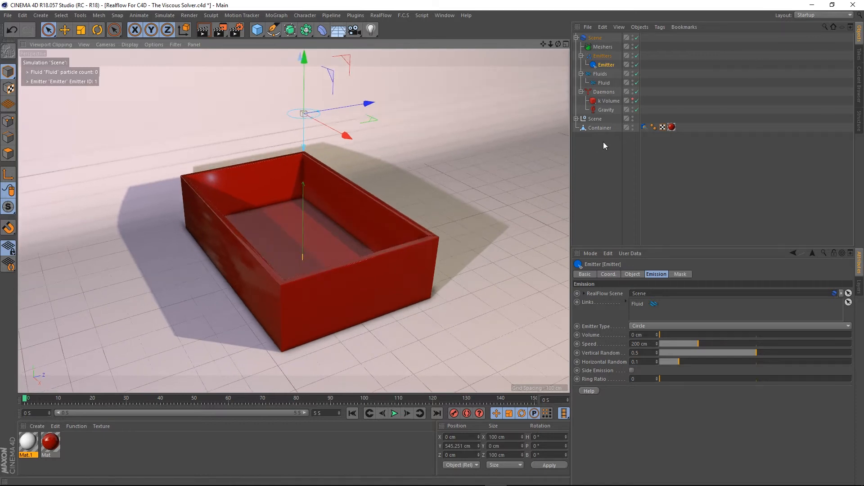
{"action": "left_click", "coordinate": [644, 127]}
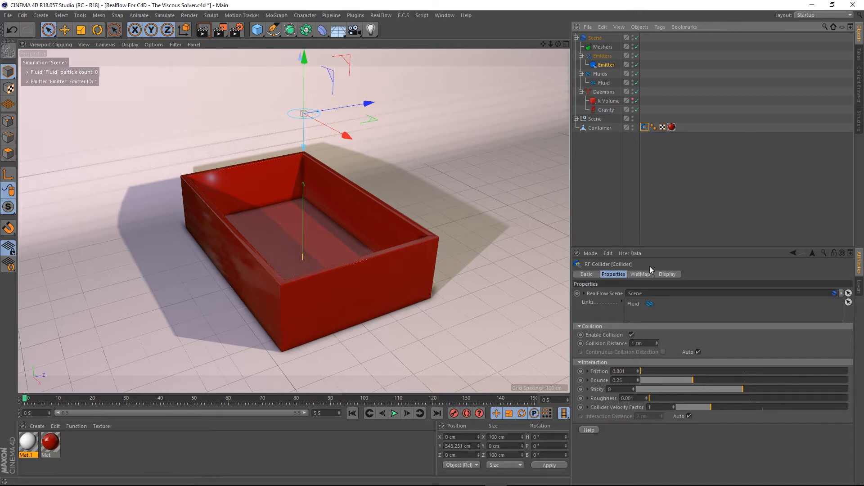
{"action": "left_click", "coordinate": [638, 274]}
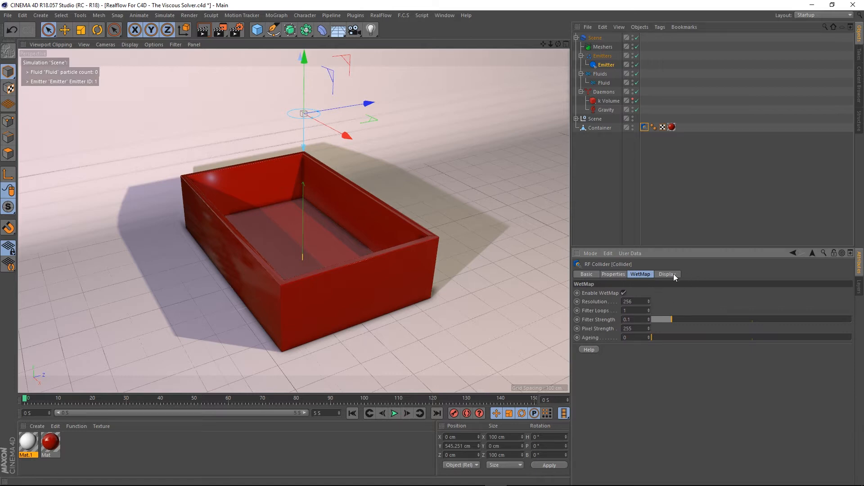
{"action": "left_click", "coordinate": [669, 274]}
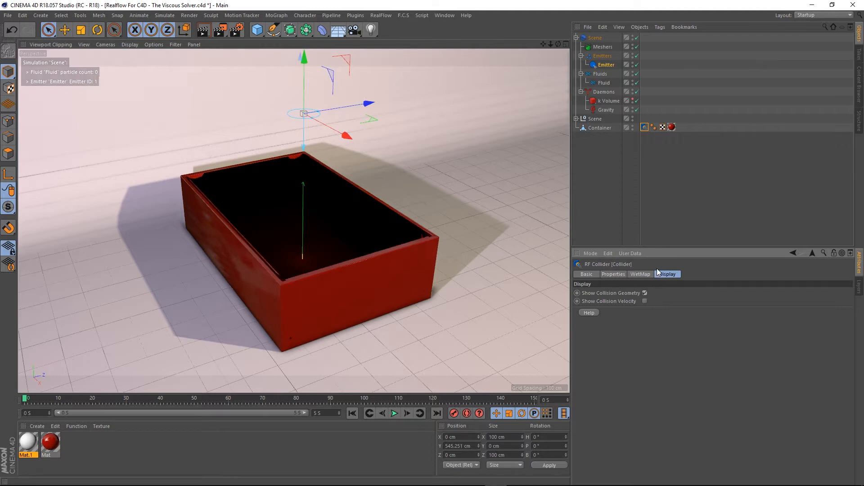
- Play the simulation with the collision geometry shown, then stop and rewind it
{"action": "left_click", "coordinate": [394, 414]}
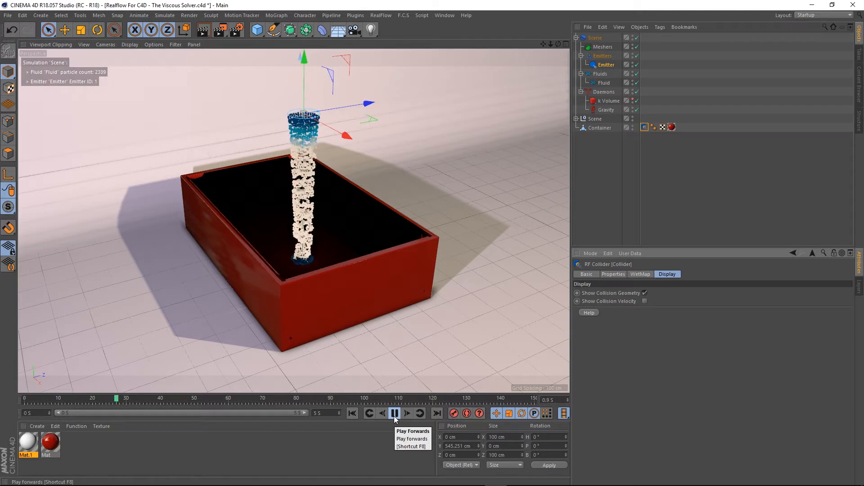
{"action": "mouse_move", "coordinate": [343, 290]}
{"action": "left_mouse_down", "text": "alt"}
{"action": "mouse_move", "coordinate": [389, 304]}
{"action": "mouse_move", "coordinate": [460, 294]}
{"action": "mouse_move", "coordinate": [494, 269]}
{"action": "mouse_move", "coordinate": [471, 305]}
{"action": "mouse_move", "coordinate": [482, 302]}
{"action": "mouse_move", "coordinate": [321, 306]}
{"action": "mouse_move", "coordinate": [332, 289]}
{"action": "left_mouse_up", "text": "alt"}
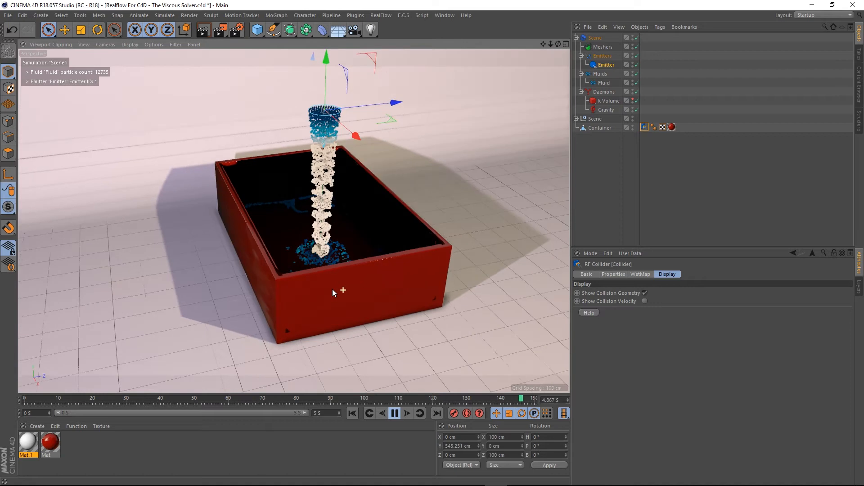
{"action": "left_click", "coordinate": [395, 413]}
{"action": "left_click", "coordinate": [352, 413]}
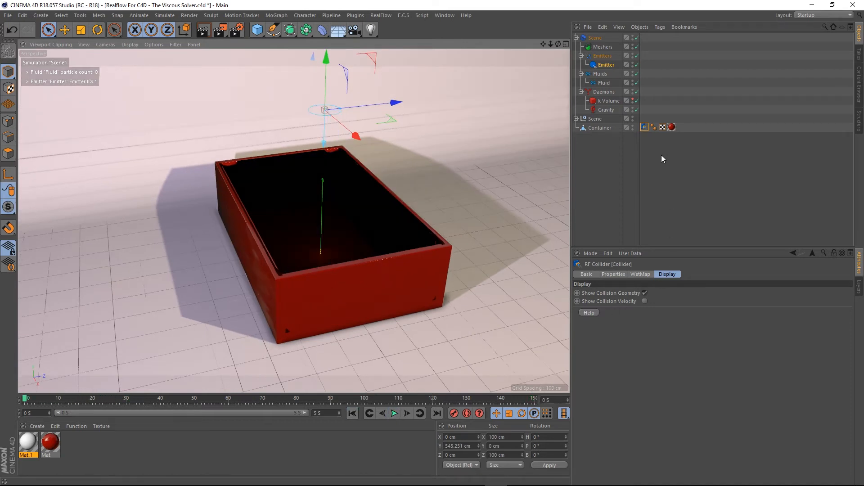
- Turn off Show Collision Geometry on the container's collider tag
{"action": "left_click", "coordinate": [659, 155]}
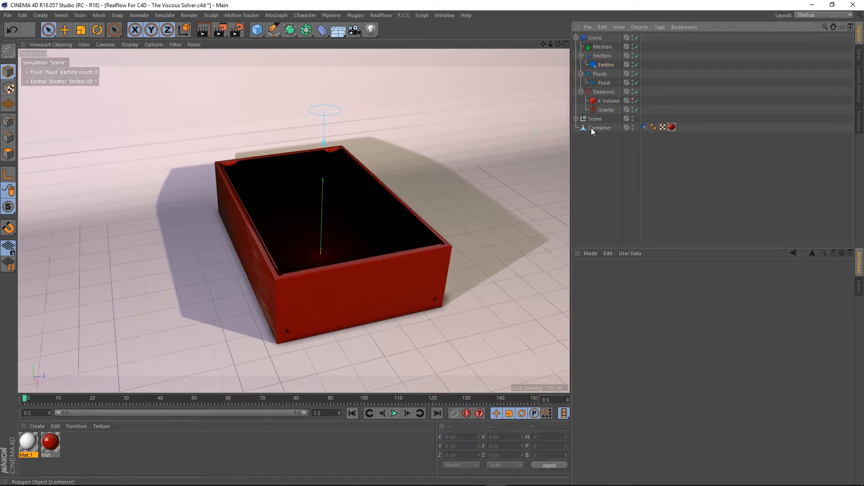
{"action": "left_click", "coordinate": [645, 127]}
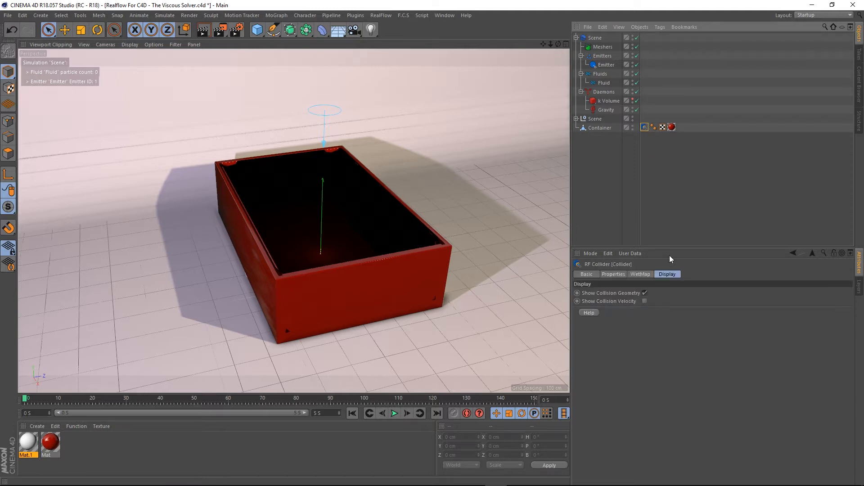
{"action": "left_click", "coordinate": [644, 293]}
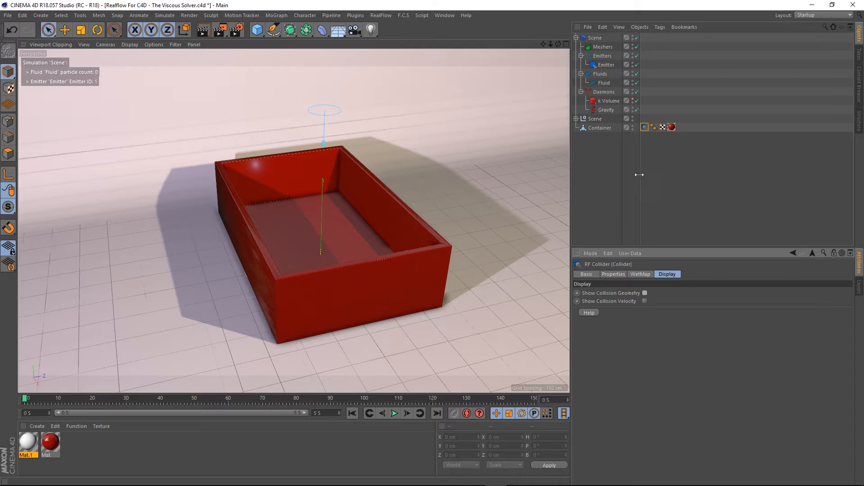
- Add a RealFlow Volume tag to the container
{"action": "left_click", "coordinate": [598, 127]}
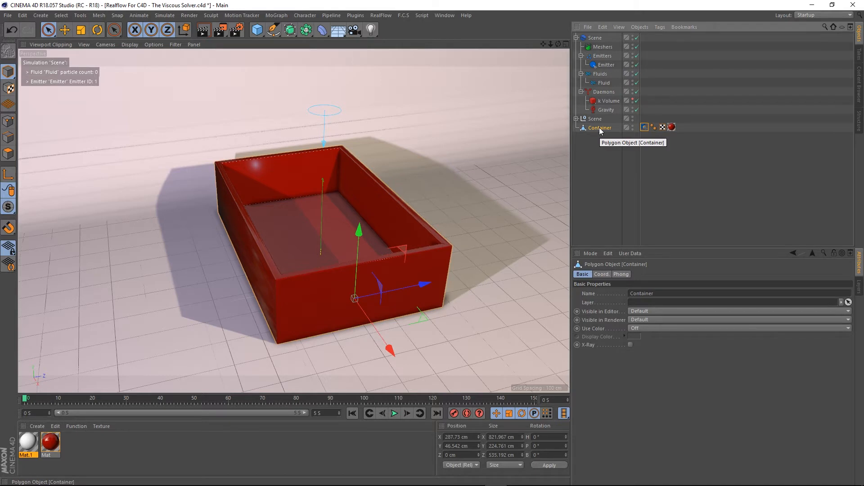
{"action": "right_click", "coordinate": [600, 129]}
{"action": "mouse_move", "coordinate": [652, 188]}
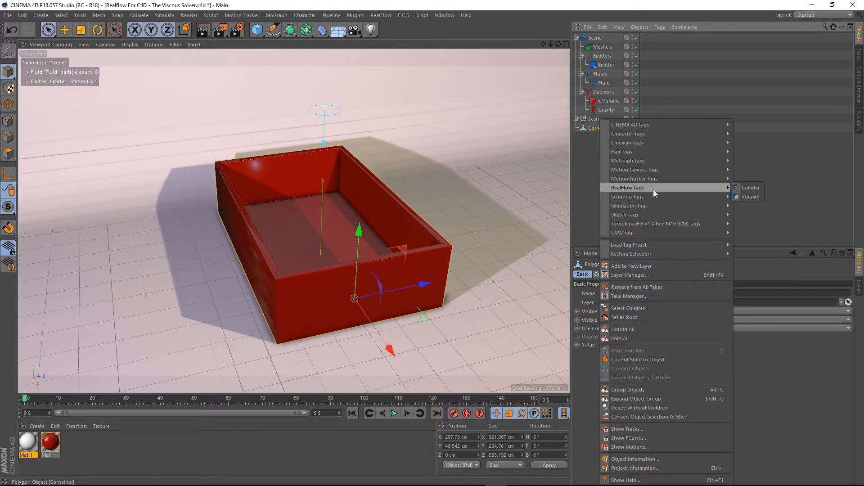
{"action": "left_click", "coordinate": [748, 197]}
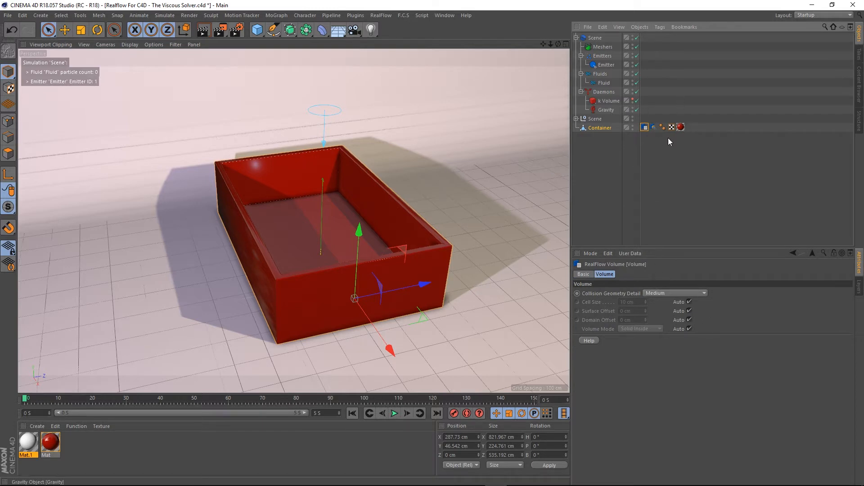
- Re-enable Show Collision Geometry on the collider tag, select the Volume tag, and play the simulation briefly
{"action": "left_click", "coordinate": [653, 127]}
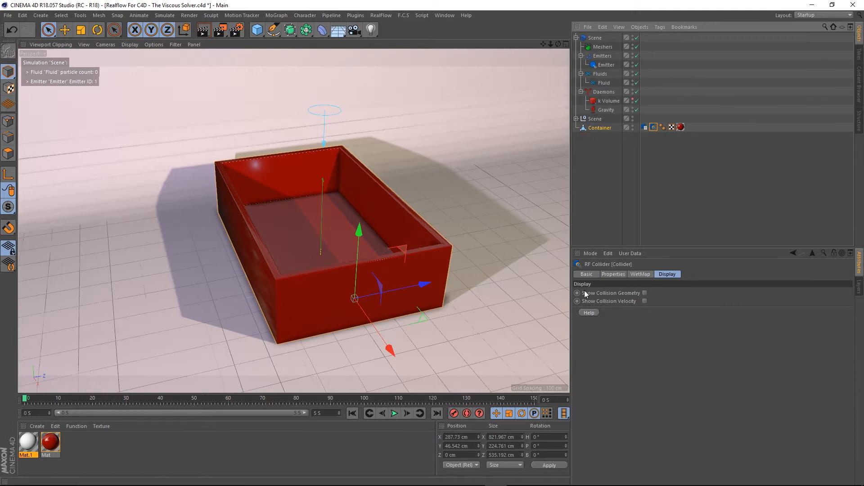
{"action": "left_click", "coordinate": [644, 293]}
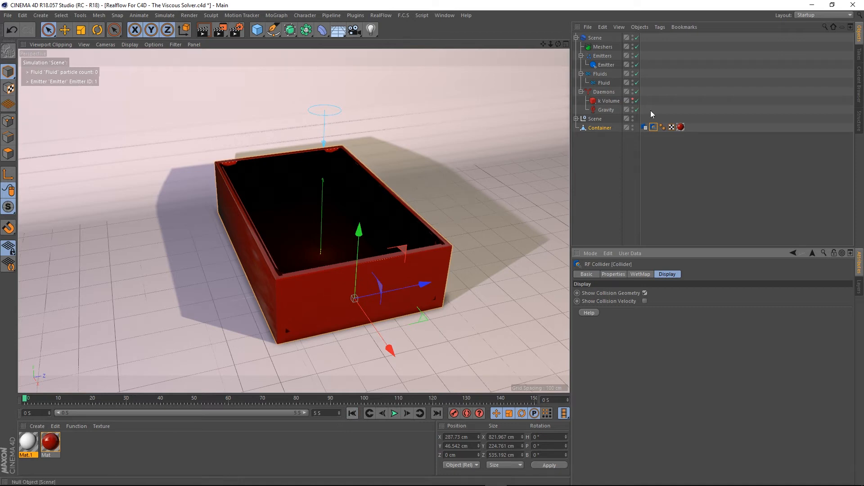
{"action": "left_click", "coordinate": [646, 128]}
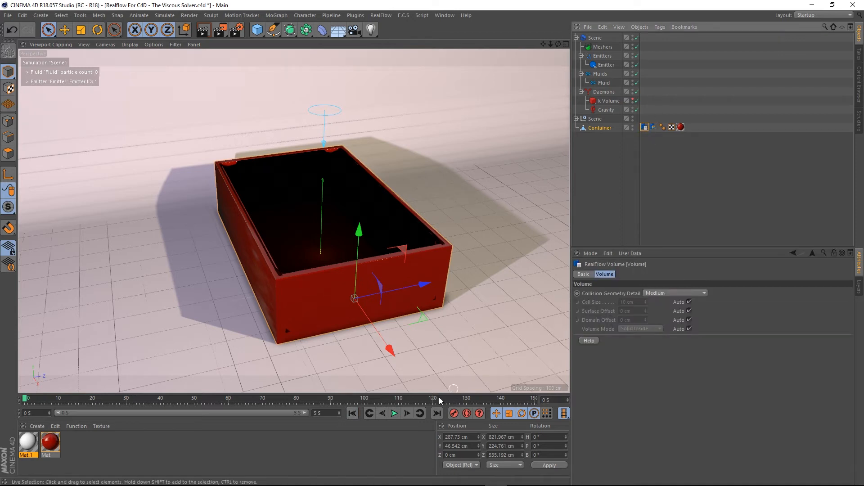
{"action": "left_click", "coordinate": [393, 414]}
{"action": "left_click", "coordinate": [394, 413]}
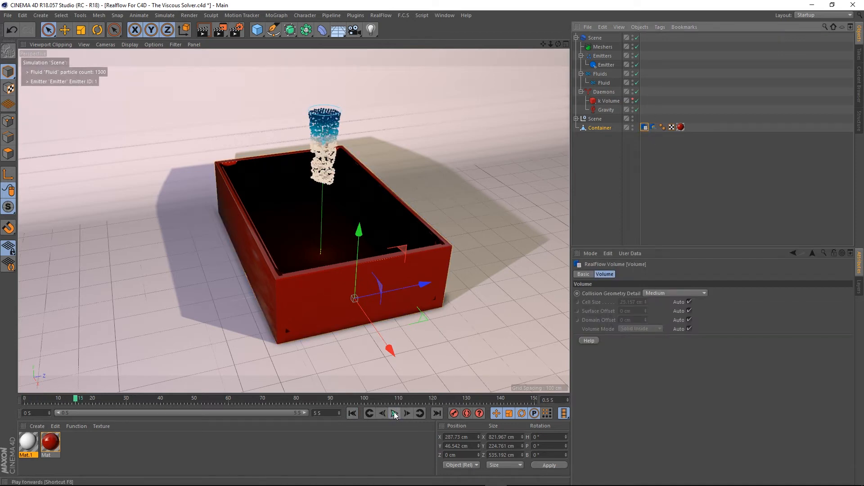
{"action": "left_click", "coordinate": [131, 45]}
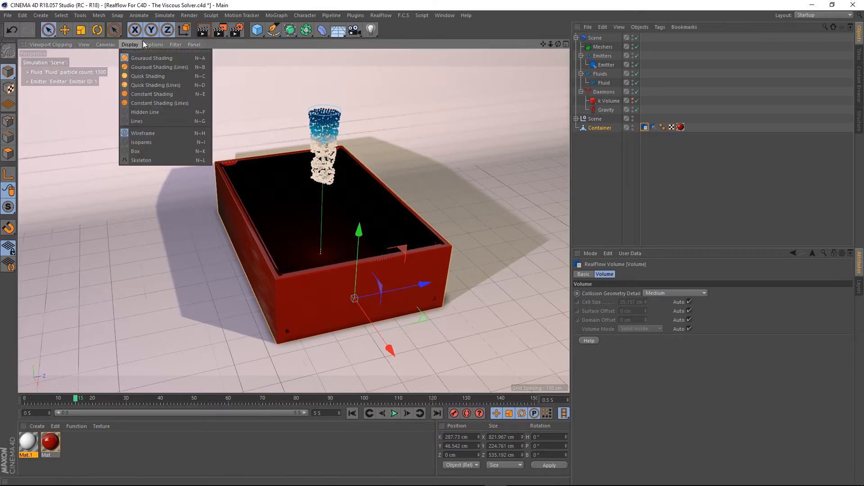
{"action": "mouse_move", "coordinate": [156, 44]}
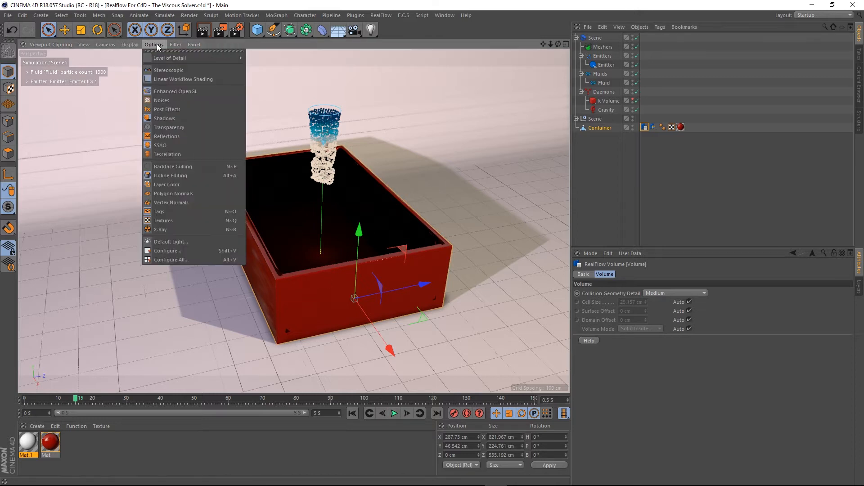
{"action": "left_click", "coordinate": [158, 146]}
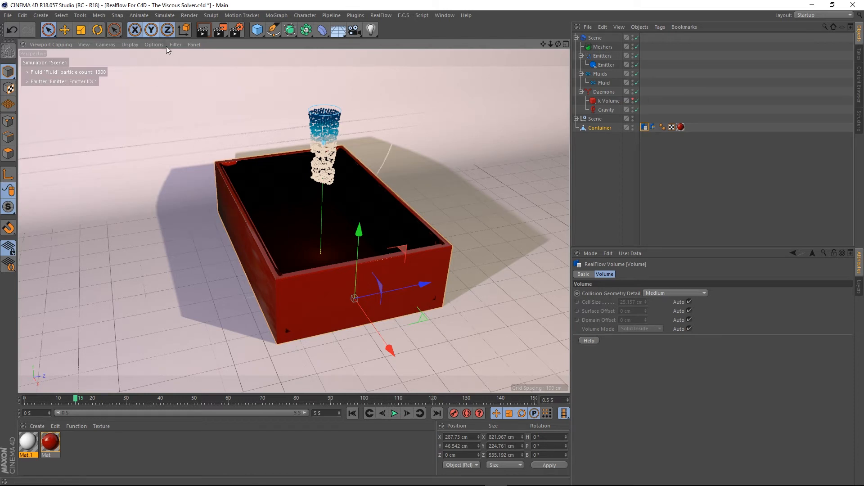
{"action": "left_click", "coordinate": [156, 45]}
{"action": "left_click", "coordinate": [163, 146]}
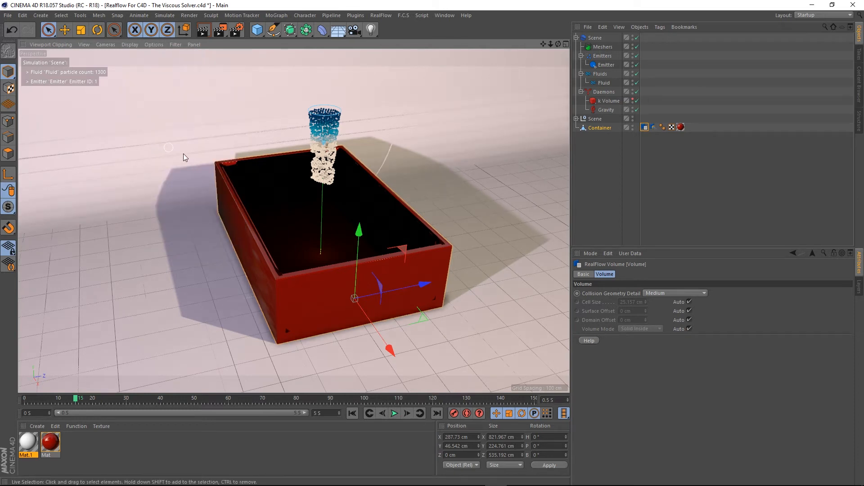
- Rewind and play the simulation to test the container's Volume tag
{"action": "left_click", "coordinate": [353, 413]}
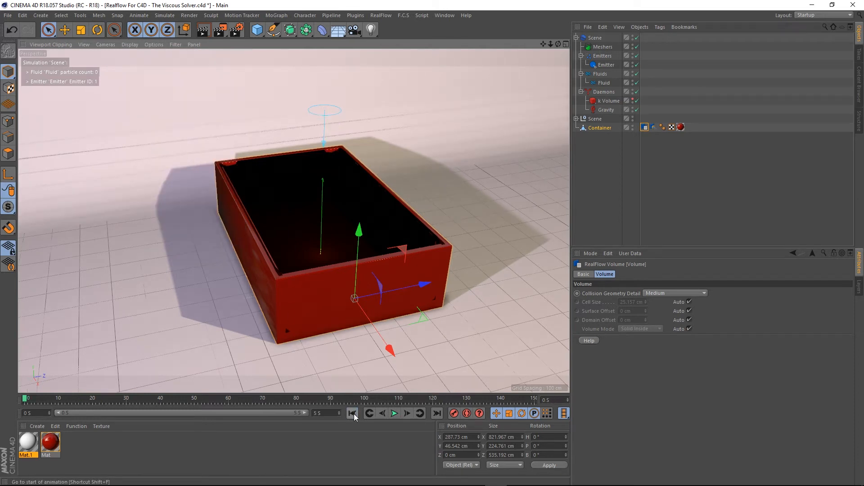
{"action": "left_click", "coordinate": [394, 413]}
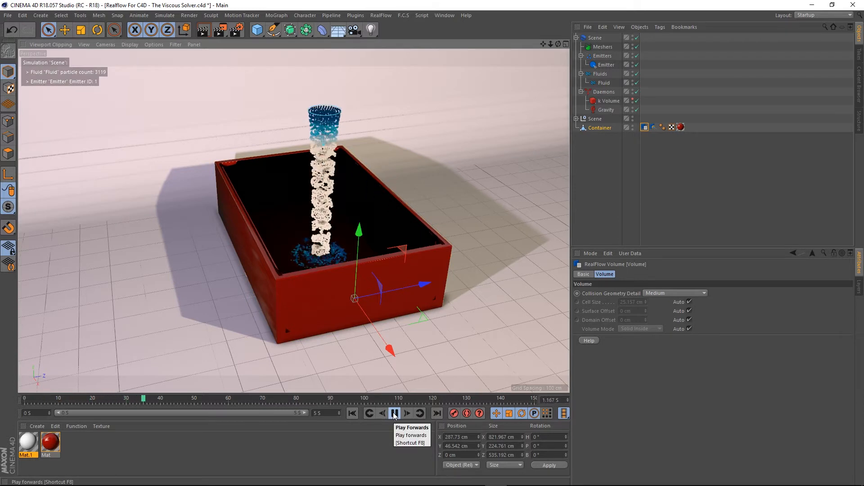
- Pause playback, turn off Auto for the Volume tag's Cell Size, set it to 10 cm, and rewind
{"action": "left_click", "coordinate": [394, 413]}
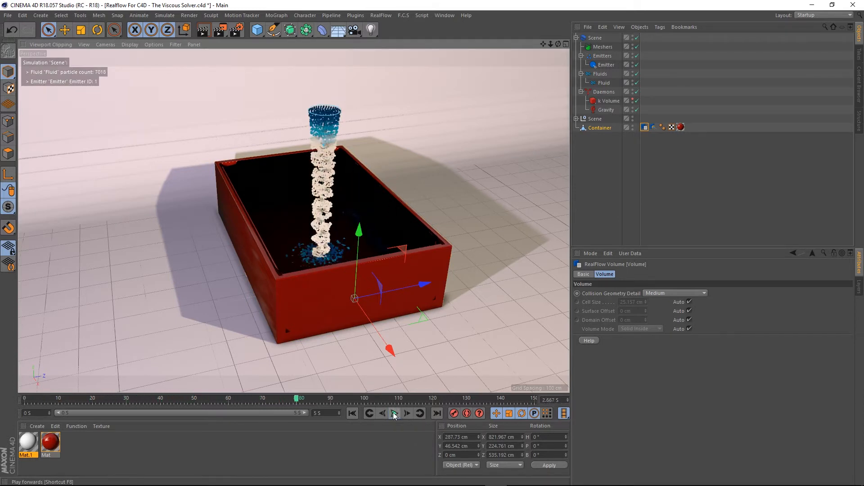
{"action": "mouse_move", "coordinate": [291, 225]}
{"action": "left_mouse_down", "text": "alt"}
{"action": "mouse_move", "coordinate": [324, 289]}
{"action": "mouse_move", "coordinate": [450, 251]}
{"action": "mouse_move", "coordinate": [340, 256]}
{"action": "mouse_move", "coordinate": [293, 251]}
{"action": "mouse_move", "coordinate": [298, 237]}
{"action": "left_mouse_up", "text": "alt"}
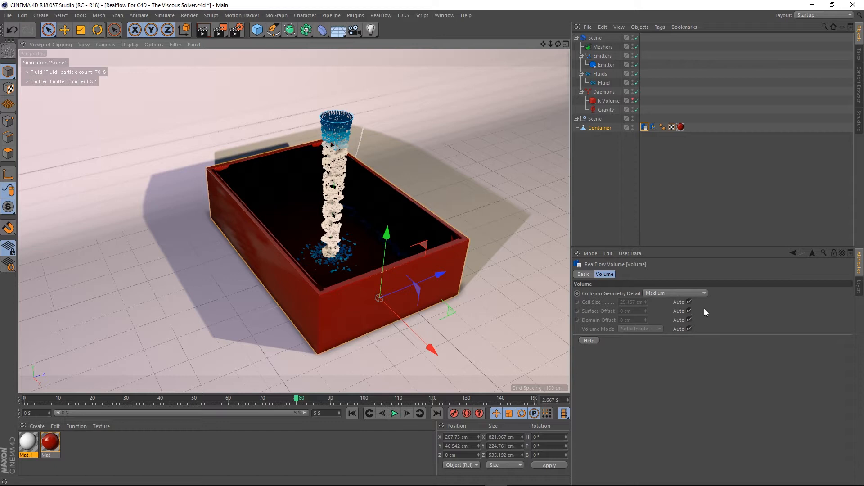
{"action": "left_click", "coordinate": [688, 301]}
{"action": "double_click", "coordinate": [637, 302]}
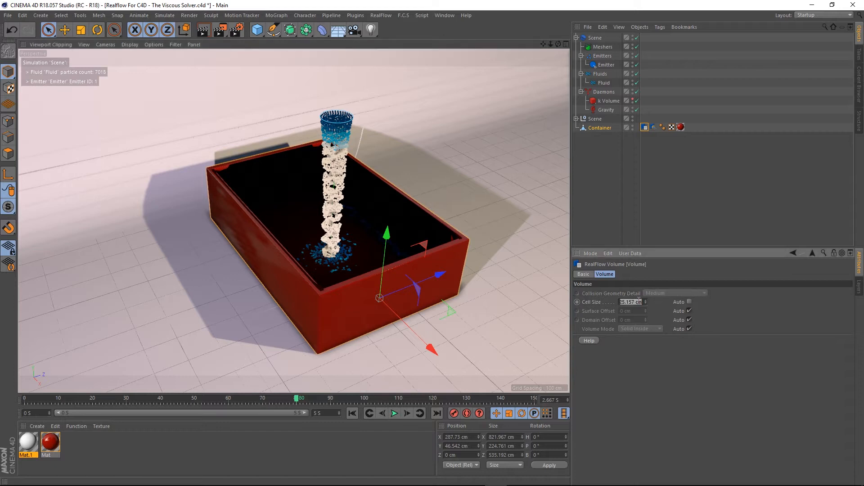
{"action": "type", "text": "10"}
{"action": "key", "text": "Return"}
{"action": "left_click", "coordinate": [352, 413]}
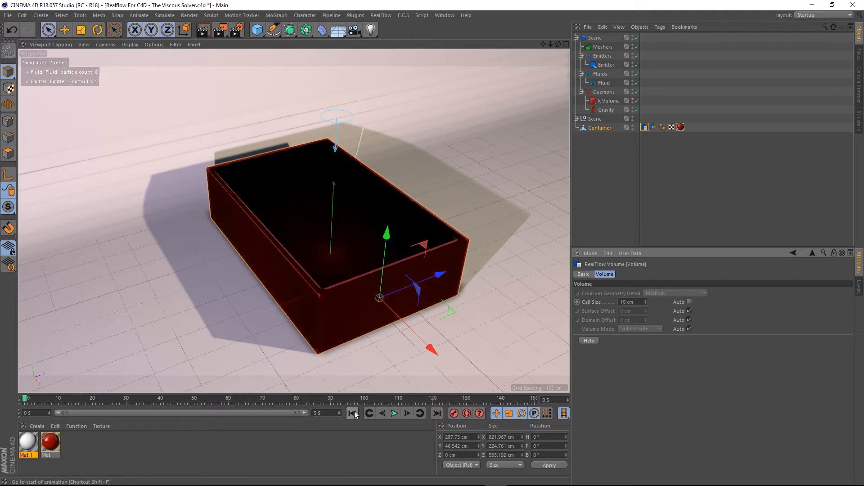
- Disable the lights Light.2, Light and Light.1 inside the Scene group
{"action": "left_click_drag", "start_coordinate": [349, 265], "coordinate": [426, 214], "text": "alt"}
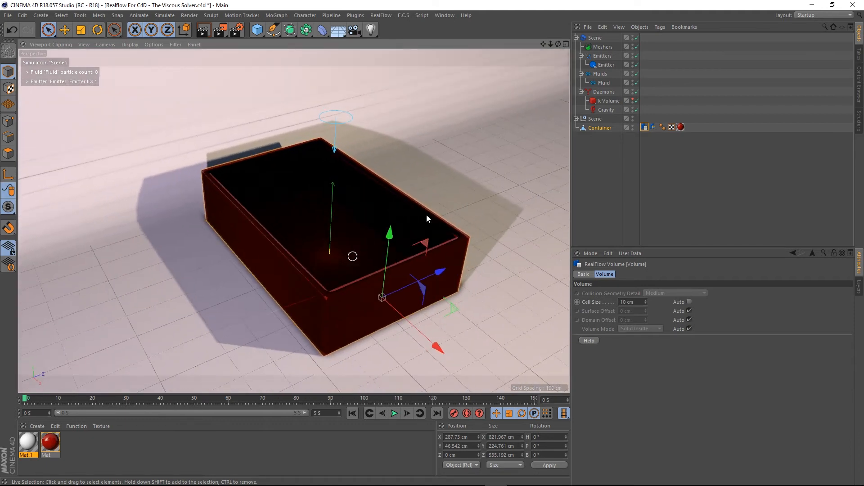
{"action": "left_click", "coordinate": [576, 118]}
{"action": "left_click", "coordinate": [637, 137]}
{"action": "left_click", "coordinate": [637, 146]}
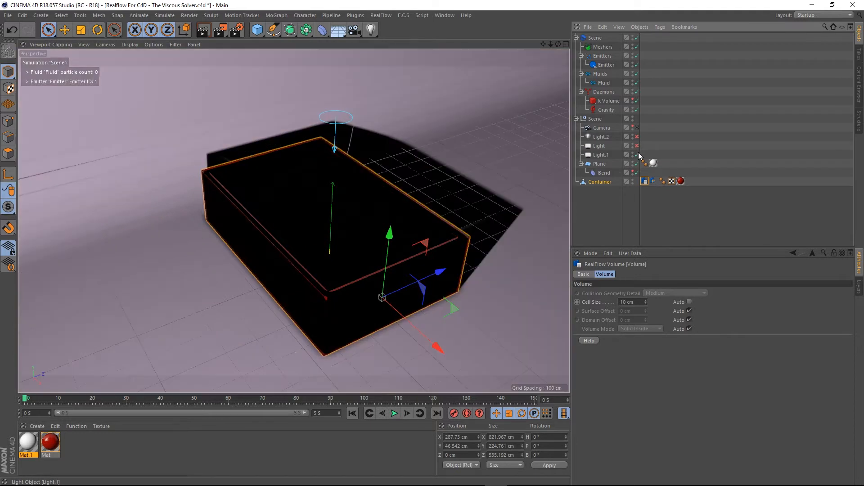
{"action": "left_click", "coordinate": [637, 155]}
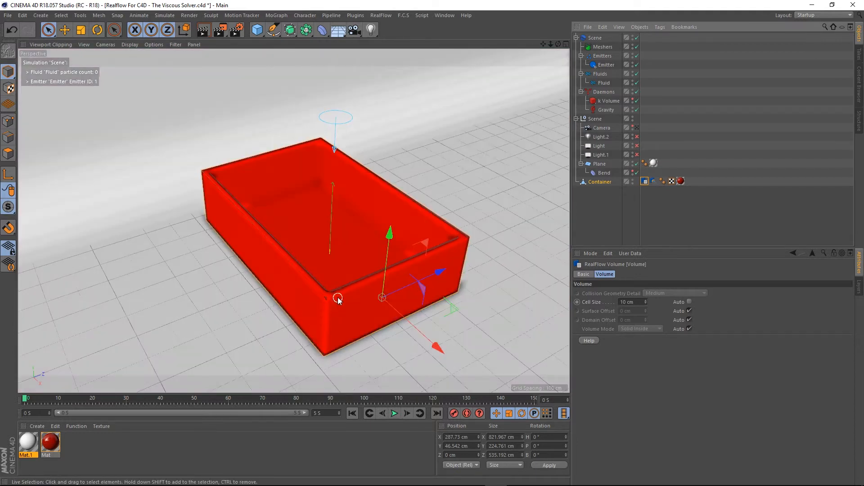
- Re-enable Auto Cell Size on the Volume tag and play the simulation
{"action": "left_click_drag", "start_coordinate": [337, 297], "coordinate": [372, 290], "text": "alt"}
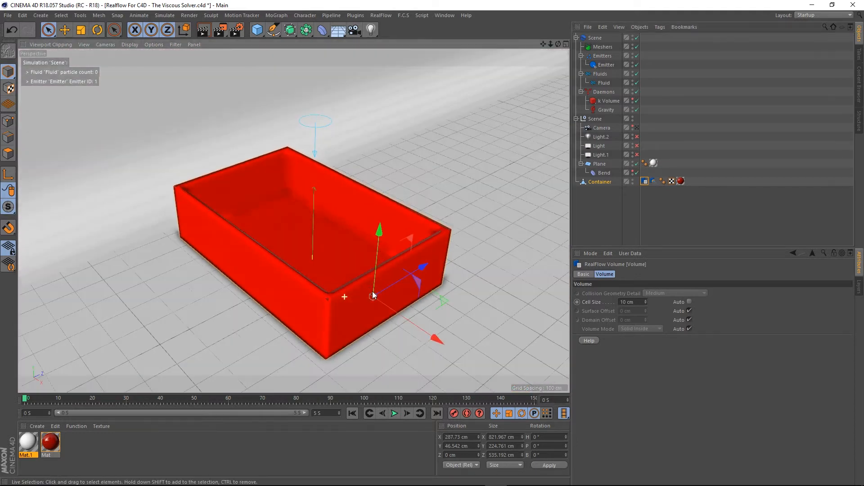
{"action": "right_click_drag", "start_coordinate": [361, 279], "coordinate": [321, 298], "text": "alt"}
{"action": "mouse_move", "coordinate": [320, 294]}
{"action": "left_mouse_down", "text": "alt"}
{"action": "mouse_move", "coordinate": [229, 304]}
{"action": "mouse_move", "coordinate": [258, 286]}
{"action": "mouse_move", "coordinate": [319, 303]}
{"action": "left_mouse_up", "text": "alt"}
{"action": "left_click", "coordinate": [689, 301]}
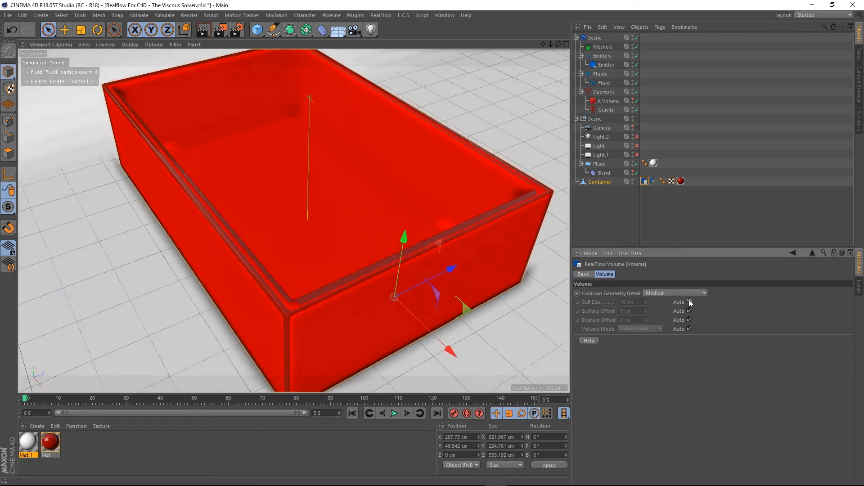
{"action": "left_click", "coordinate": [394, 413]}
{"action": "left_click_drag", "start_coordinate": [336, 344], "coordinate": [200, 166], "text": "alt"}
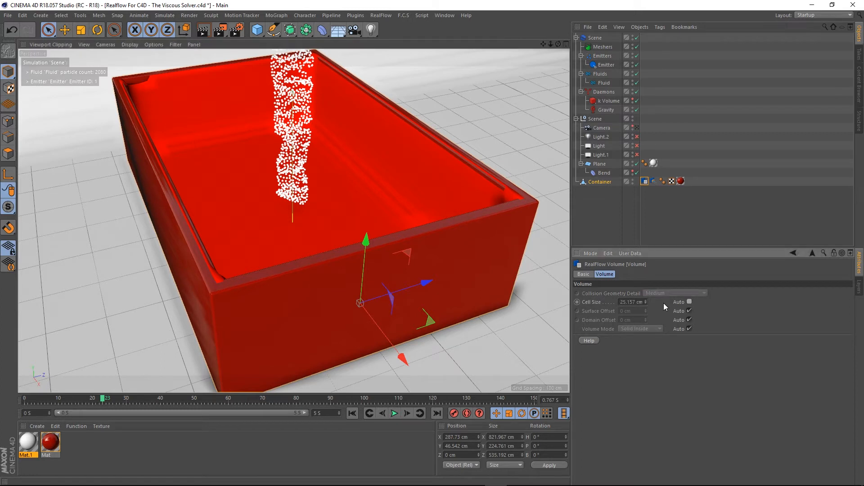
- Turn Auto Cell Size off again, set Cell Size to 10 cm, and play the simulation to test it
{"action": "left_click", "coordinate": [689, 302]}
{"action": "left_click", "coordinate": [641, 301]}
{"action": "type", "text": "10"}
{"action": "key", "text": "Return"}
{"action": "left_click", "coordinate": [353, 413]}
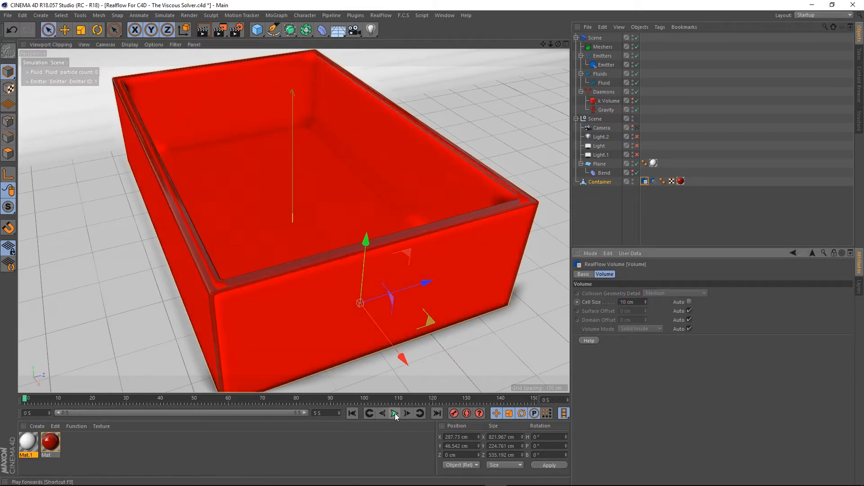
{"action": "left_click", "coordinate": [395, 413]}
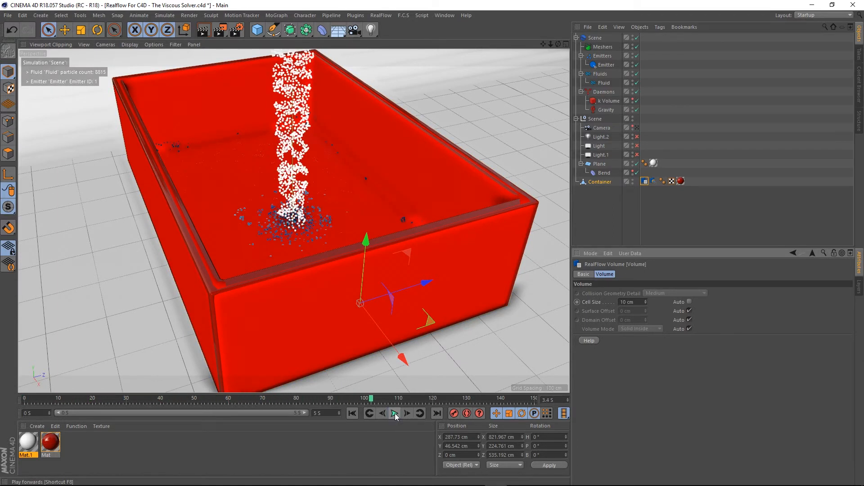
{"action": "left_click", "coordinate": [396, 413]}
{"action": "left_click", "coordinate": [352, 413]}
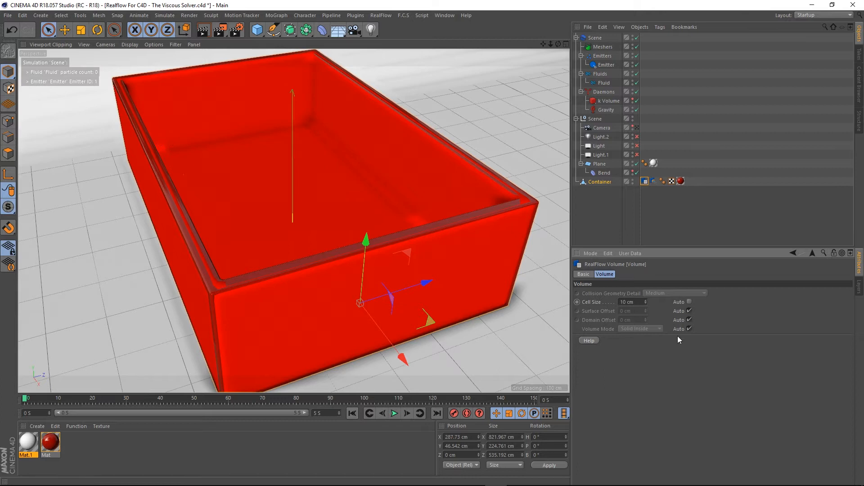
- Turn off Auto for Volume Mode, set the Volume Mode to Shell, and play the simulation briefly
{"action": "left_click", "coordinate": [688, 329]}
{"action": "left_click", "coordinate": [630, 328]}
{"action": "left_click", "coordinate": [639, 346]}
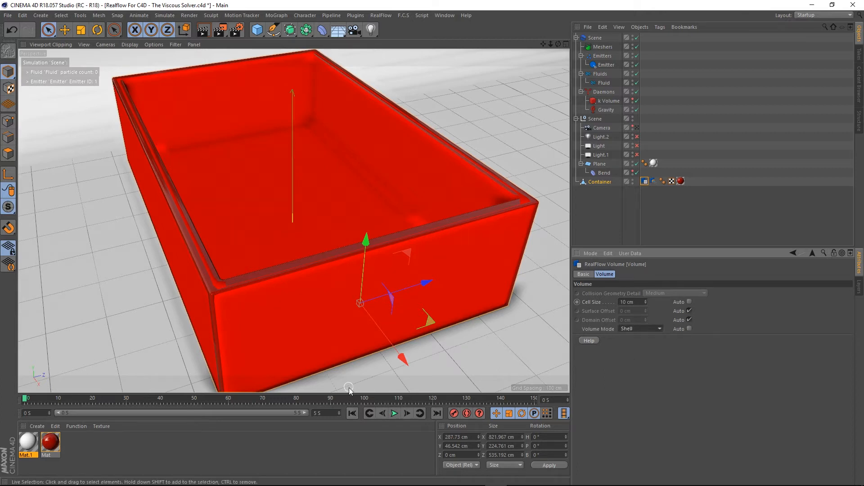
{"action": "left_click", "coordinate": [395, 413]}
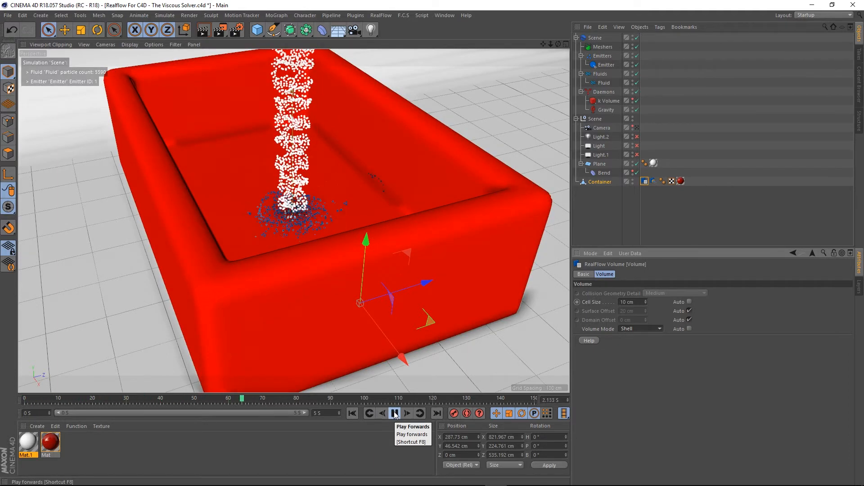
{"action": "left_click", "coordinate": [353, 413]}
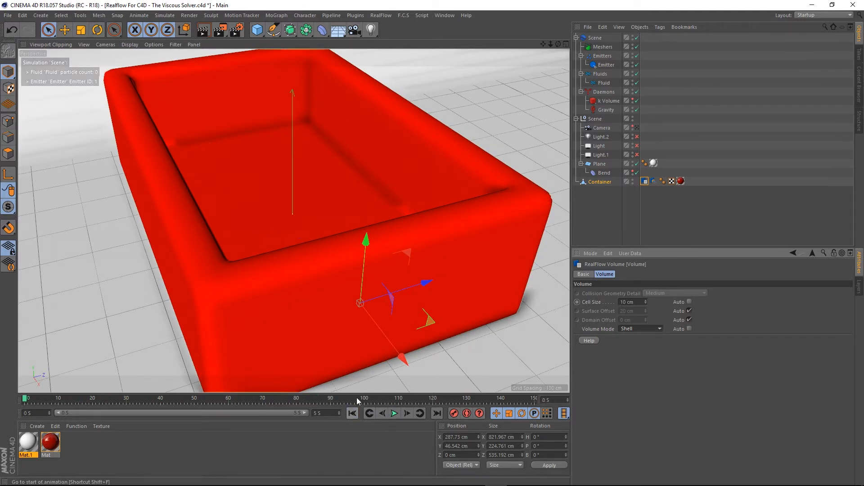
- Switch Cell Size back to Auto and play the simulation to compare
{"action": "scroll", "coordinate": [314, 147], "scroll_direction": "down", "scroll_amount": 5}
{"action": "scroll", "coordinate": [313, 152], "scroll_direction": "up", "scroll_amount": 4}
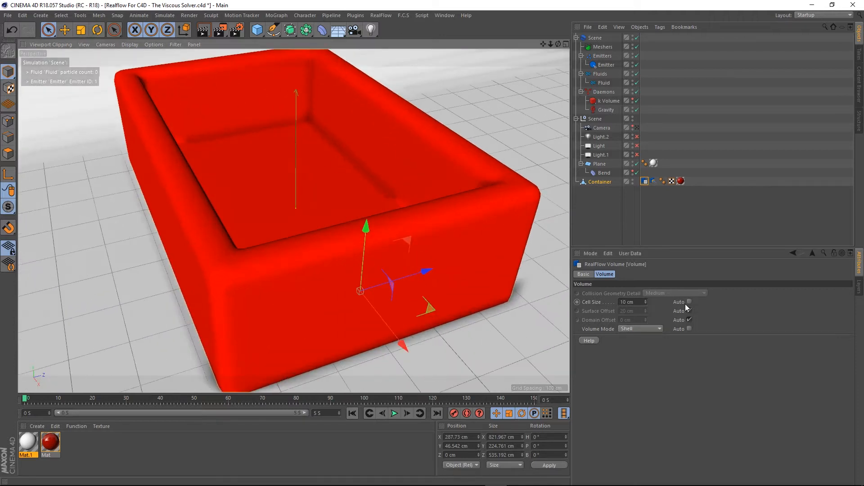
{"action": "left_click", "coordinate": [689, 301]}
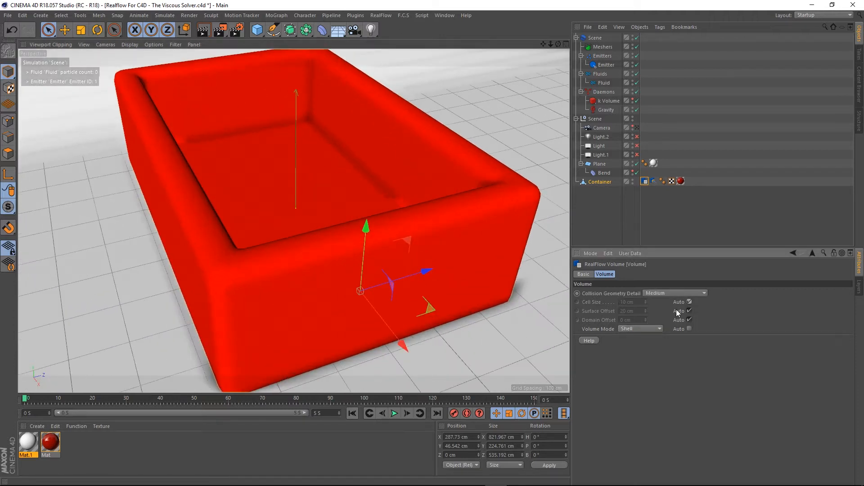
{"action": "left_click", "coordinate": [394, 413]}
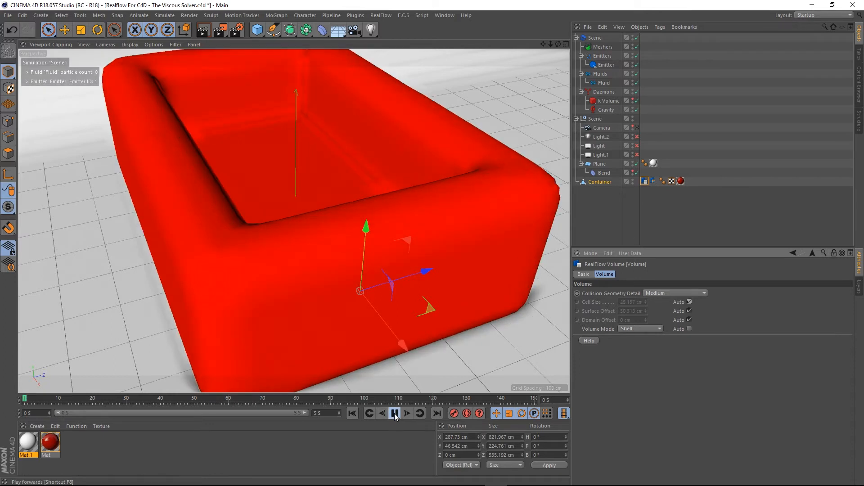
{"action": "left_click", "coordinate": [390, 414]}
{"action": "left_click", "coordinate": [352, 413]}
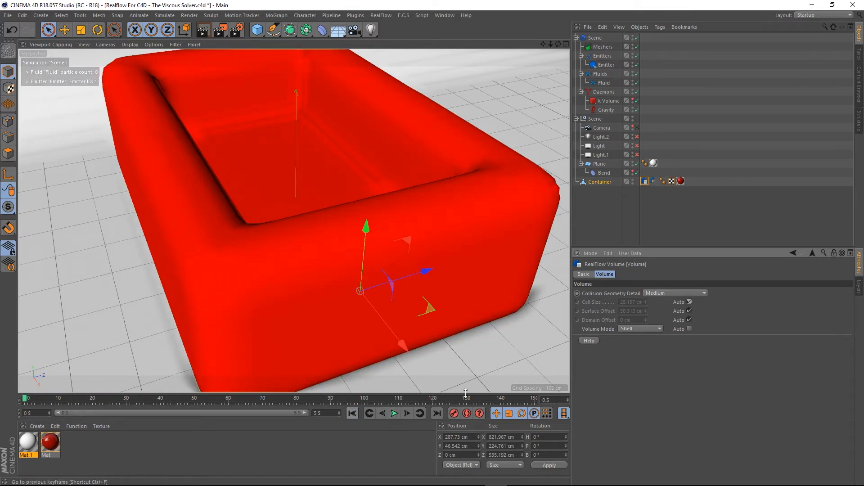
- Turn off Auto Cell Size, set Cell Size to 5 cm, and play the simulation
{"action": "left_click", "coordinate": [689, 302]}
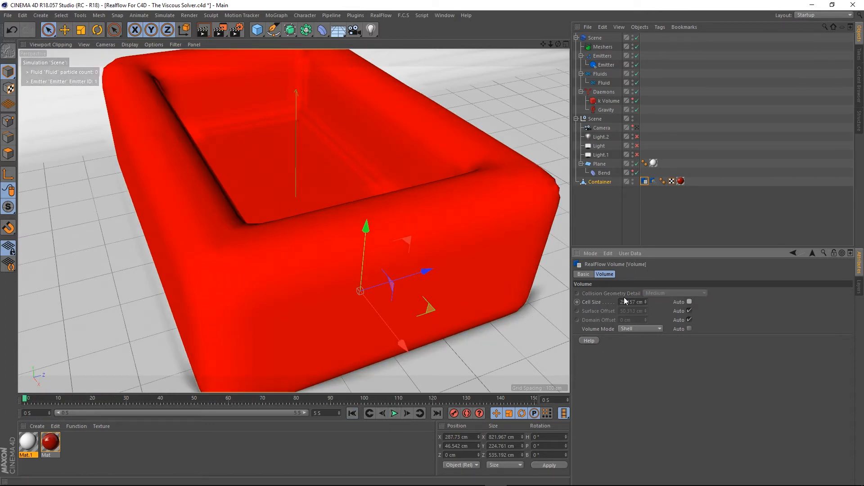
{"action": "left_click", "coordinate": [635, 302]}
{"action": "left_click", "coordinate": [395, 413]}
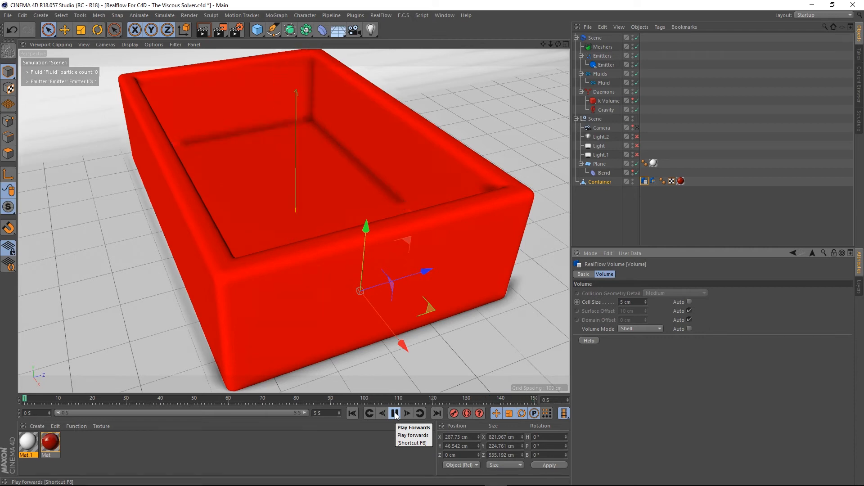
{"action": "left_click", "coordinate": [395, 413]}
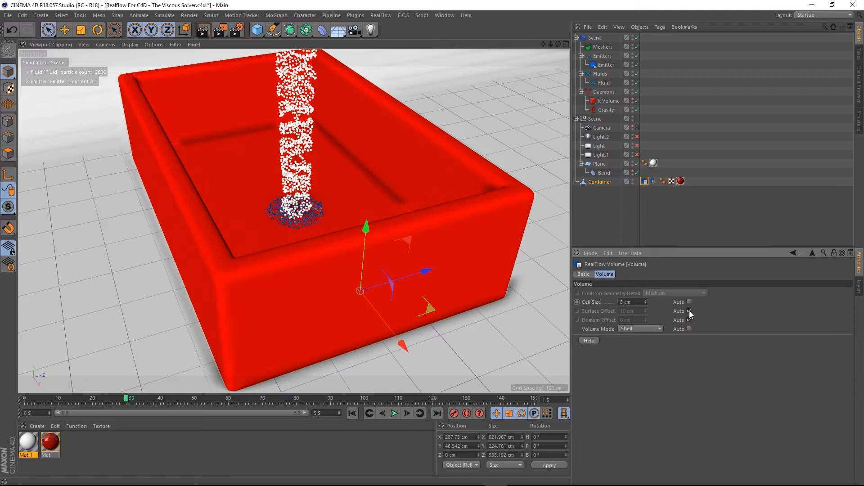
- Turn off Auto for Surface Offset, set it to 5 cm, and replay the simulation from the start
{"action": "left_click", "coordinate": [689, 311]}
{"action": "double_click", "coordinate": [630, 311]}
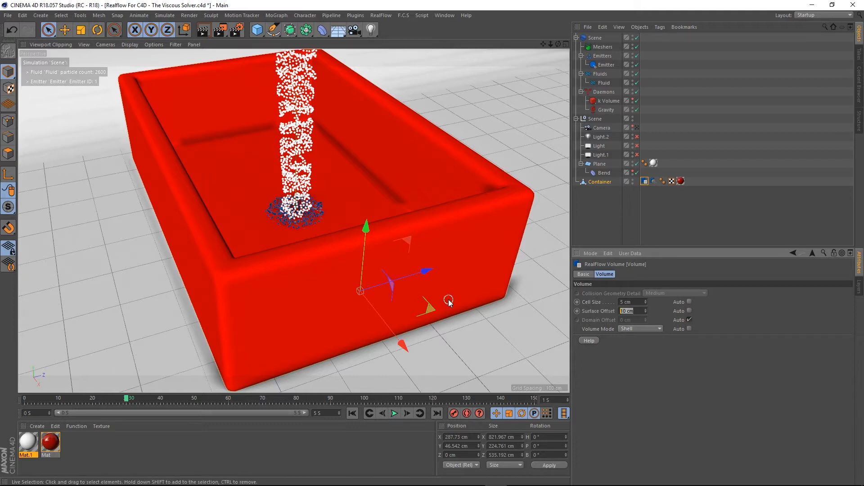
{"action": "left_click", "coordinate": [352, 412]}
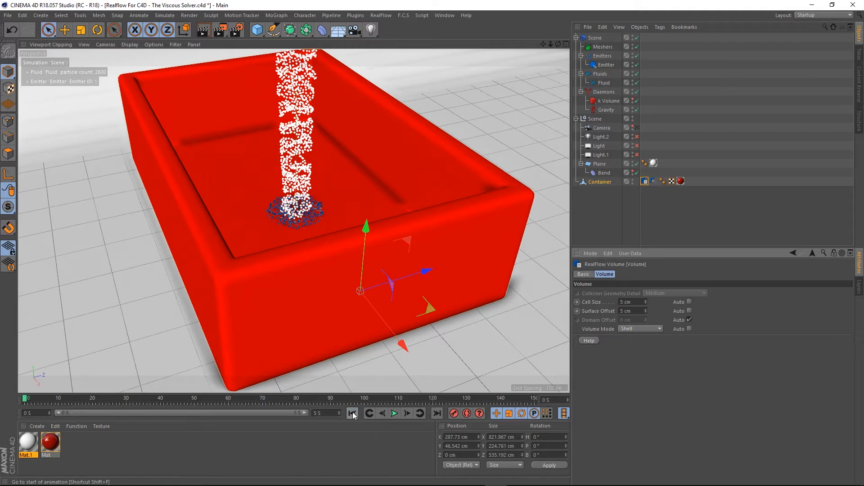
{"action": "left_click", "coordinate": [394, 413]}
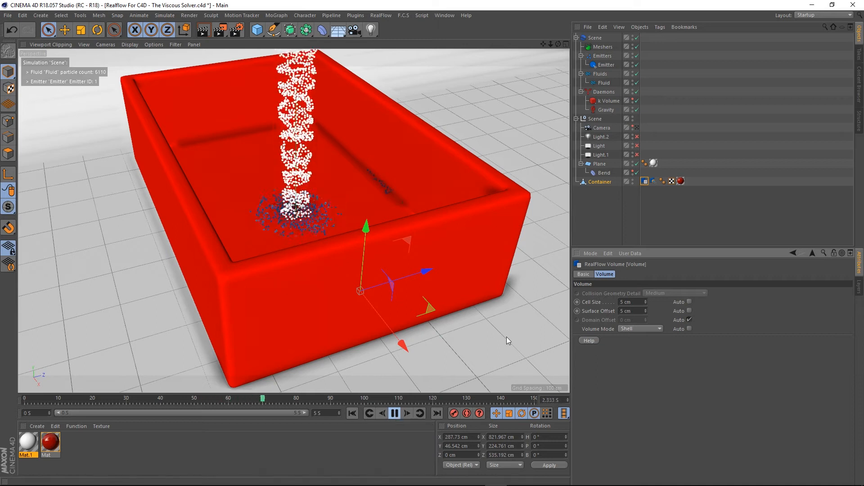
- Turn off Show Collision Geometry on the container's collider tag and play the simulation
{"action": "left_click", "coordinate": [652, 181]}
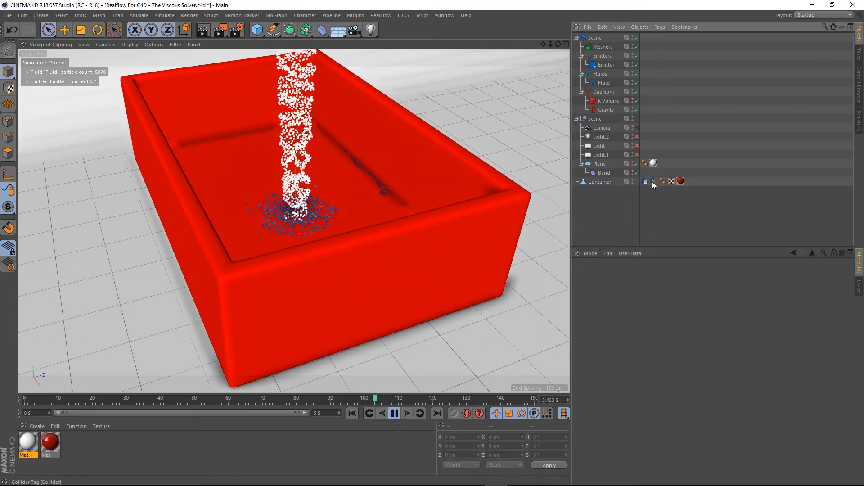
{"action": "left_click", "coordinate": [653, 181]}
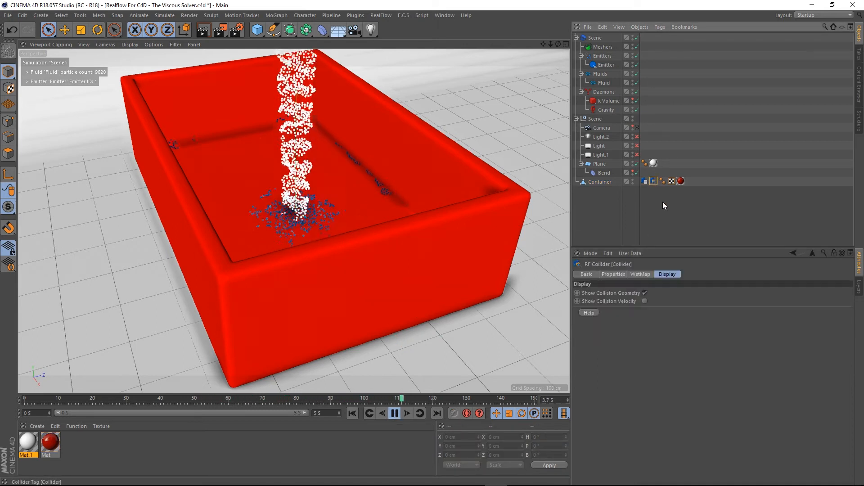
{"action": "left_click", "coordinate": [645, 292]}
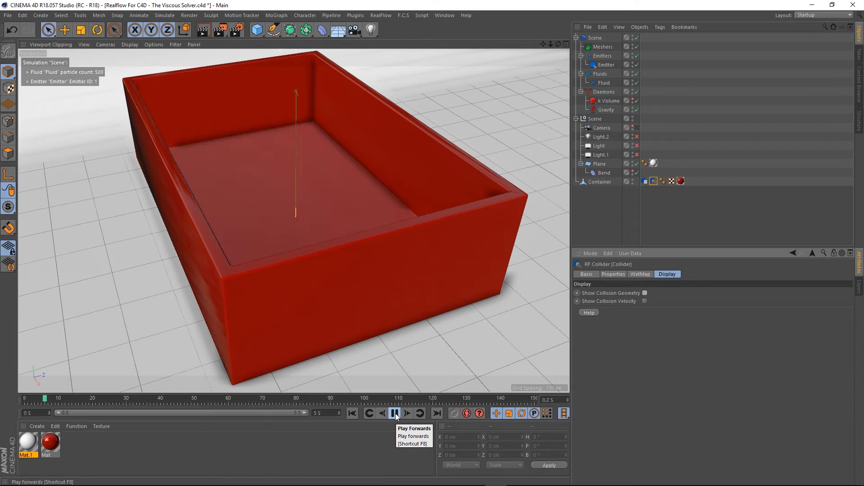
{"action": "left_click", "coordinate": [394, 413]}
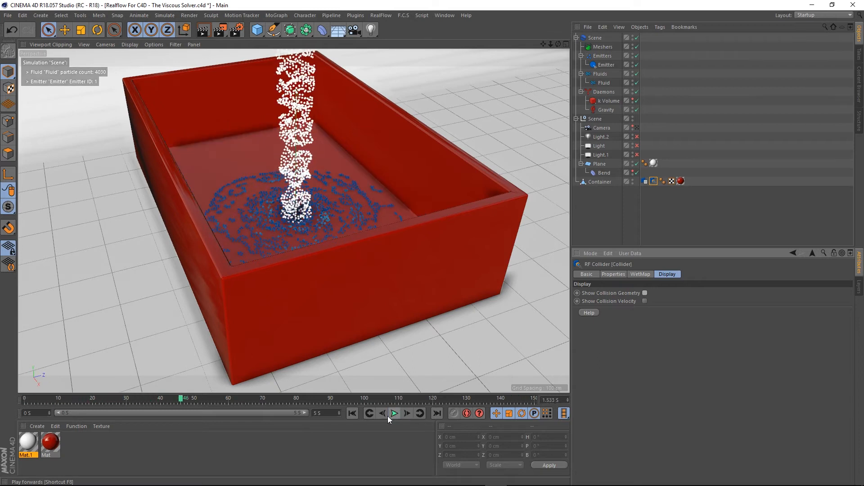
{"action": "left_click", "coordinate": [352, 413]}
{"action": "left_click_drag", "start_coordinate": [337, 225], "coordinate": [357, 225], "text": "alt"}
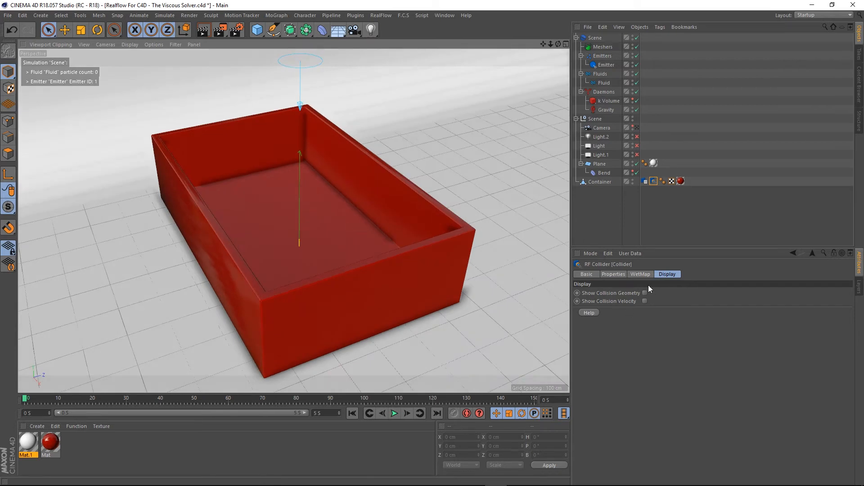
- Re-enable the scene lights Light.2 and Light.1
{"action": "left_click", "coordinate": [644, 181]}
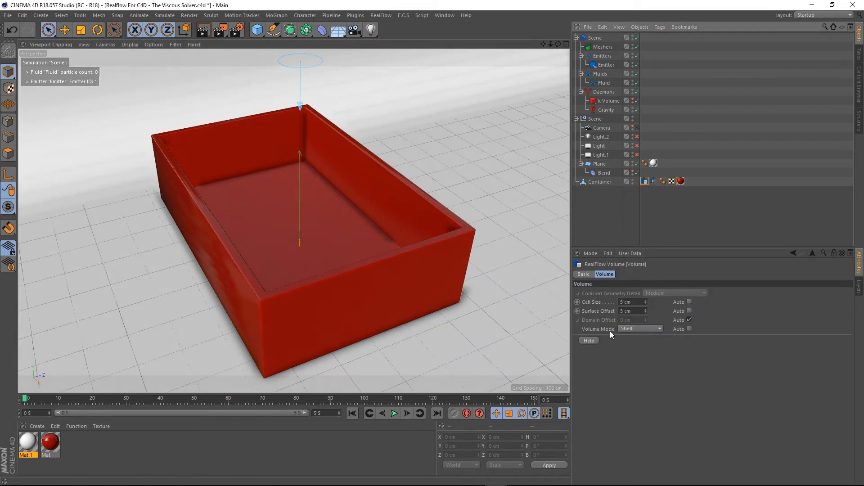
{"action": "left_click", "coordinate": [646, 201]}
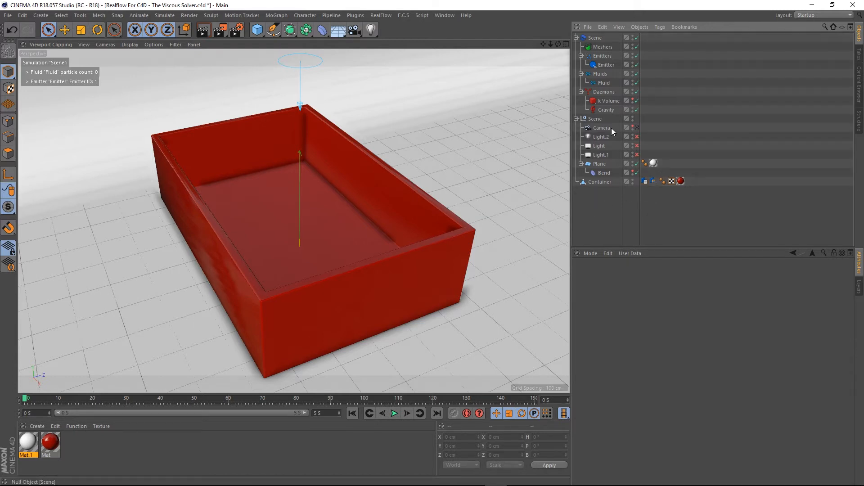
{"action": "left_click", "coordinate": [637, 137]}
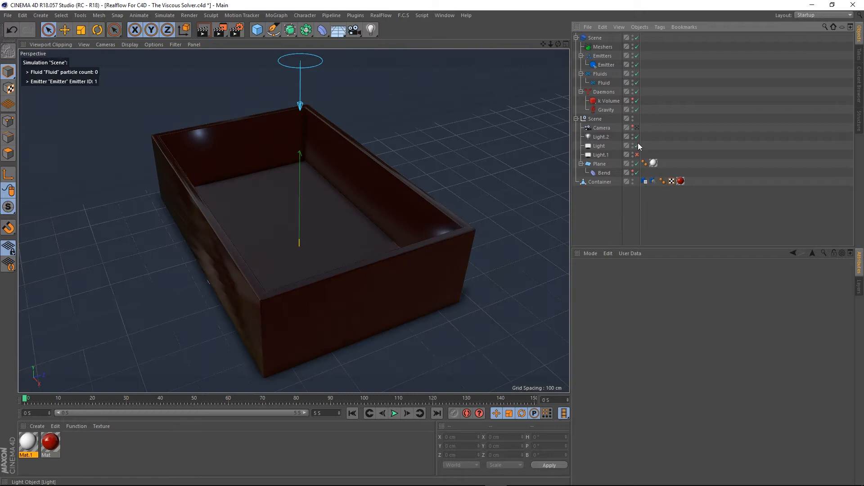
{"action": "left_click", "coordinate": [637, 154]}
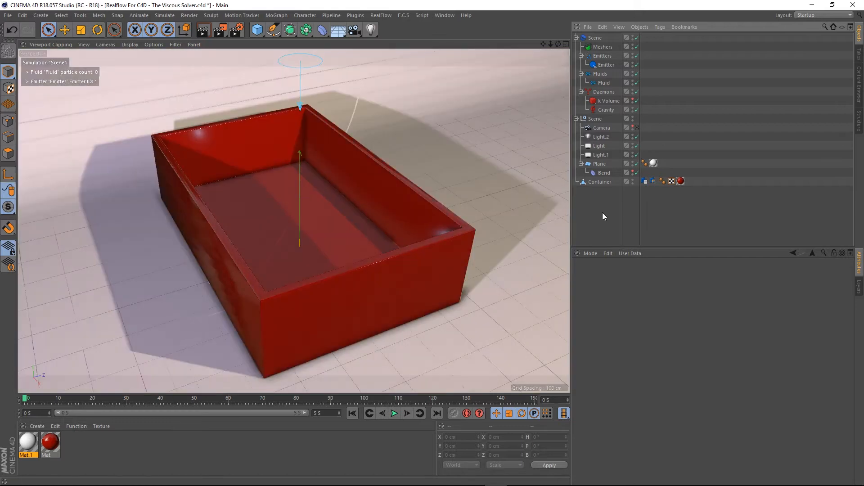
- Collapse the lights group, play the fluid simulation pouring into the container, and rewind to the start
{"action": "left_click", "coordinate": [576, 119]}
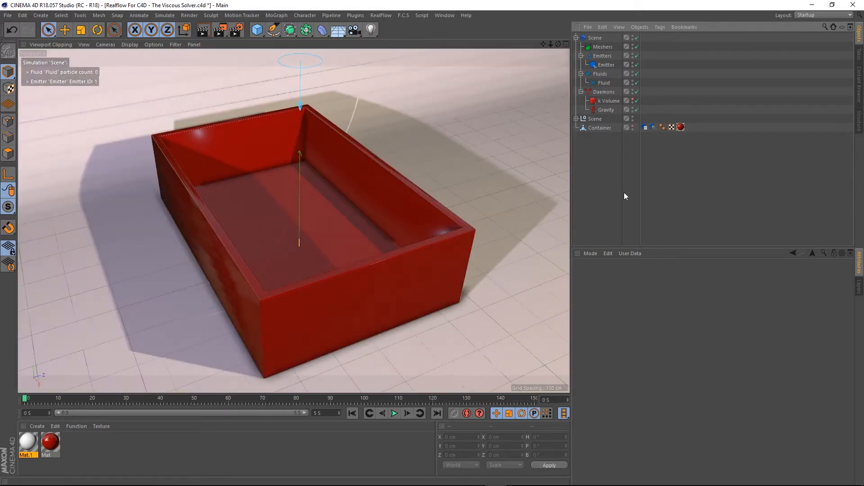
{"action": "left_click", "coordinate": [596, 128]}
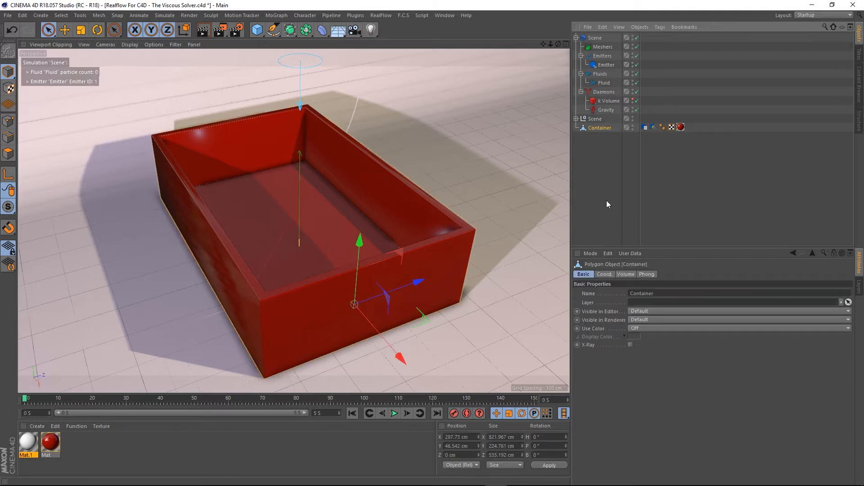
{"action": "left_click", "coordinate": [606, 200]}
{"action": "scroll", "coordinate": [286, 151], "scroll_direction": "down", "scroll_amount": 3}
{"action": "left_click_drag", "start_coordinate": [296, 159], "coordinate": [304, 178], "text": "alt"}
{"action": "mouse_move", "coordinate": [327, 231]}
{"action": "left_mouse_down", "text": "alt"}
{"action": "mouse_move", "coordinate": [326, 209]}
{"action": "mouse_move", "coordinate": [330, 226]}
{"action": "left_mouse_up", "text": "alt"}
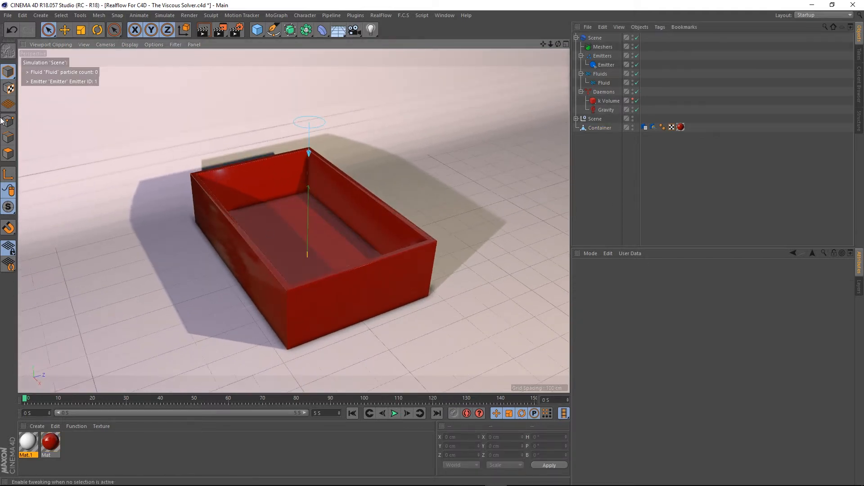
{"action": "left_click", "coordinate": [8, 15]}
{"action": "left_click", "coordinate": [16, 90]}
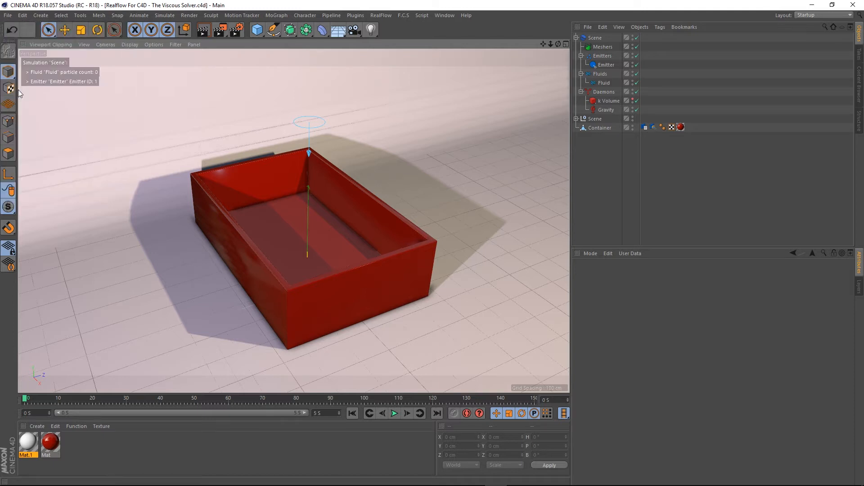
{"action": "left_click", "coordinate": [395, 413]}
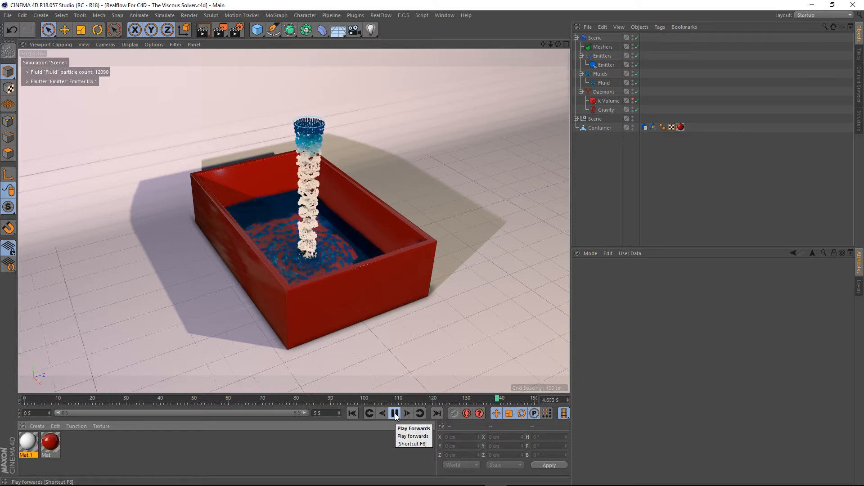
{"action": "left_click", "coordinate": [352, 413]}
- Review the settings of the Fluid, Emitter, k Volume and Gravity objects
{"action": "left_click", "coordinate": [604, 83]}
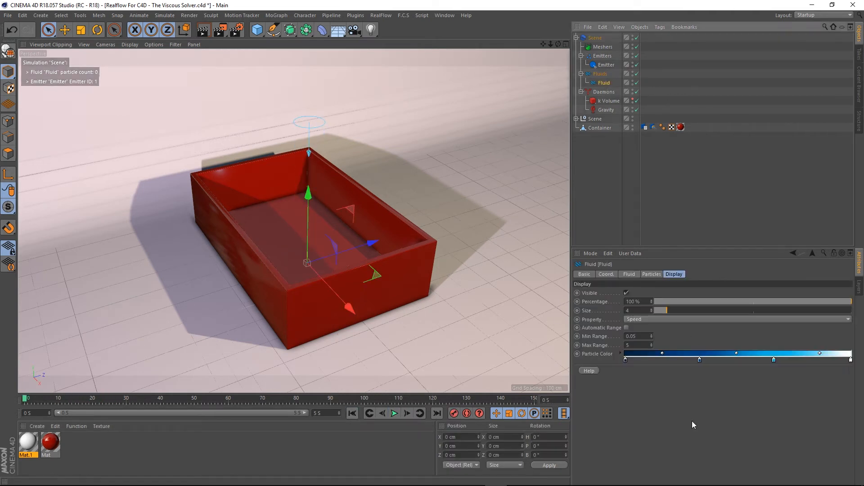
{"action": "left_click", "coordinate": [630, 274]}
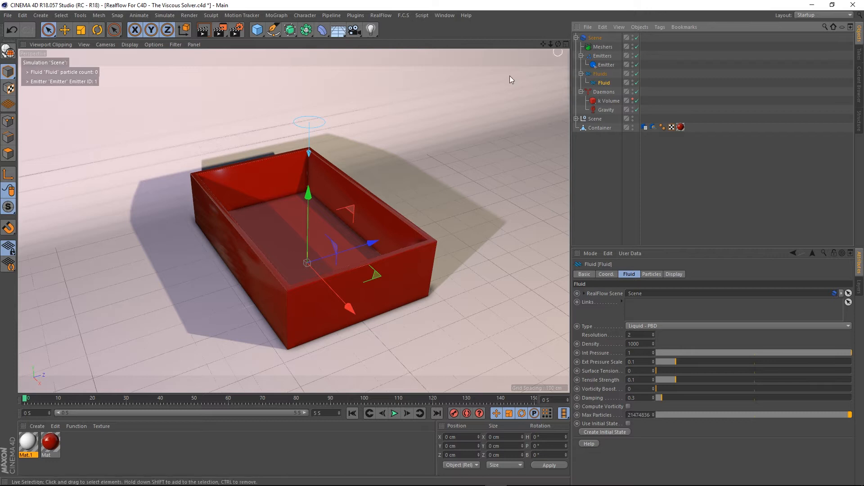
{"action": "left_click", "coordinate": [606, 64]}
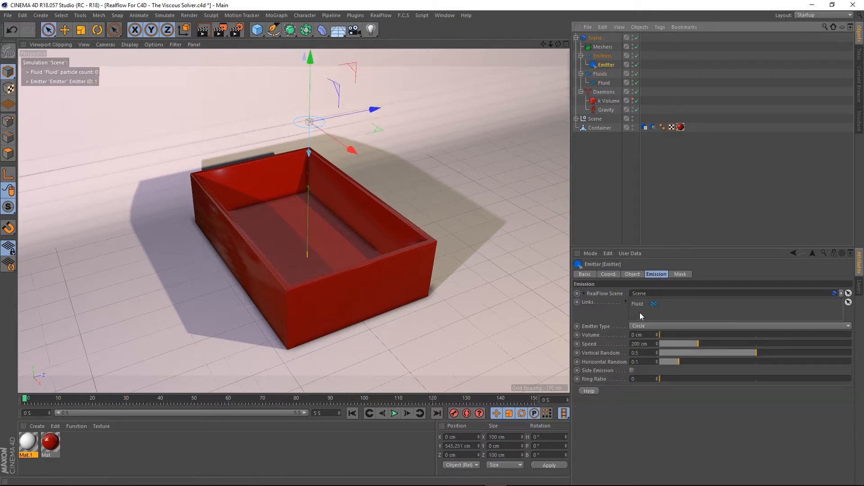
{"action": "left_click", "coordinate": [601, 82]}
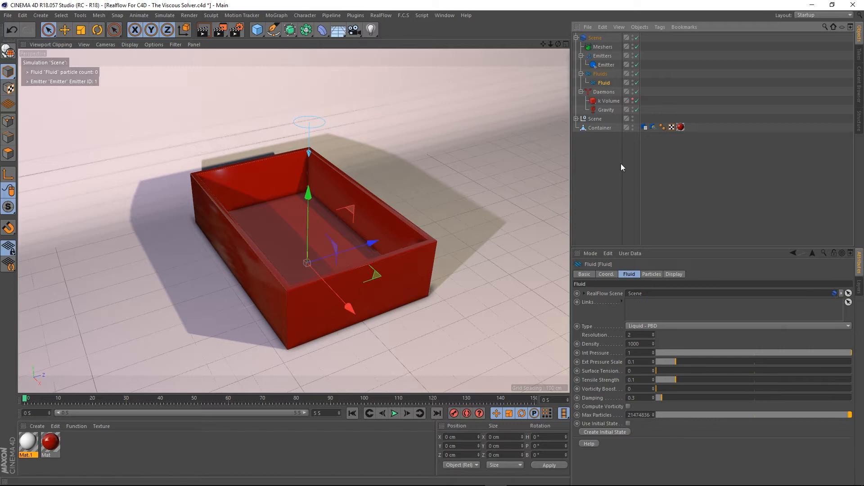
{"action": "left_click", "coordinate": [609, 101]}
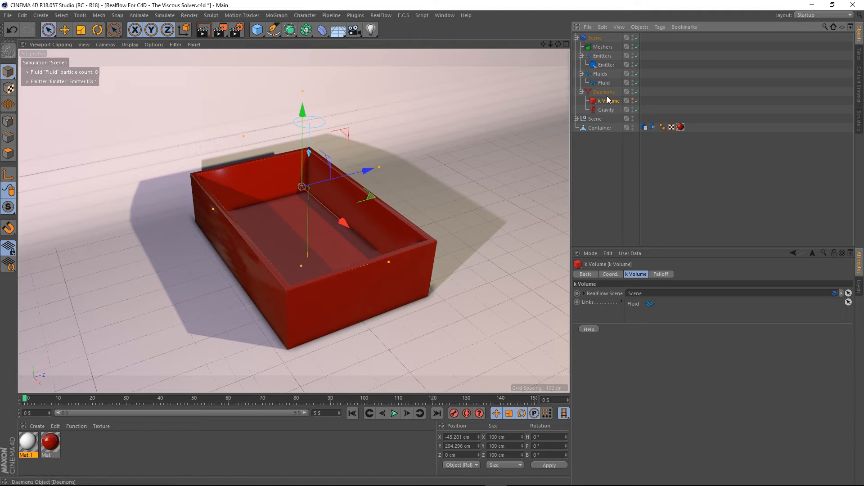
{"action": "left_click", "coordinate": [604, 111]}
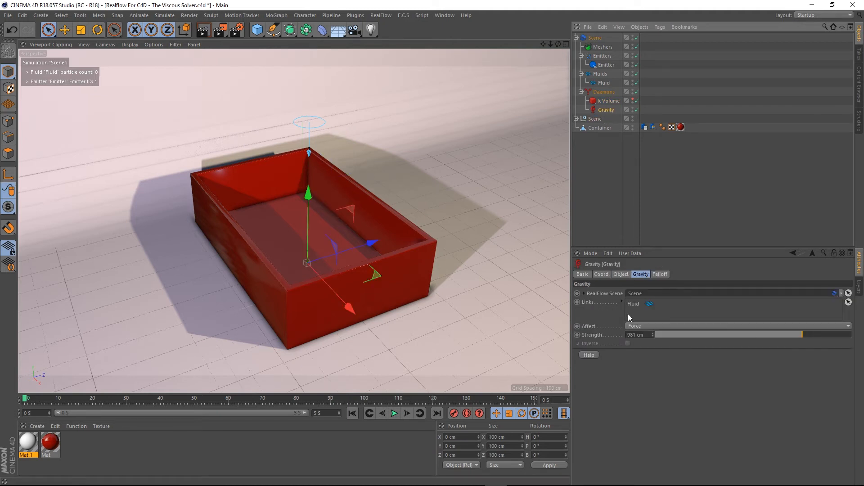
{"action": "left_click", "coordinate": [604, 83]}
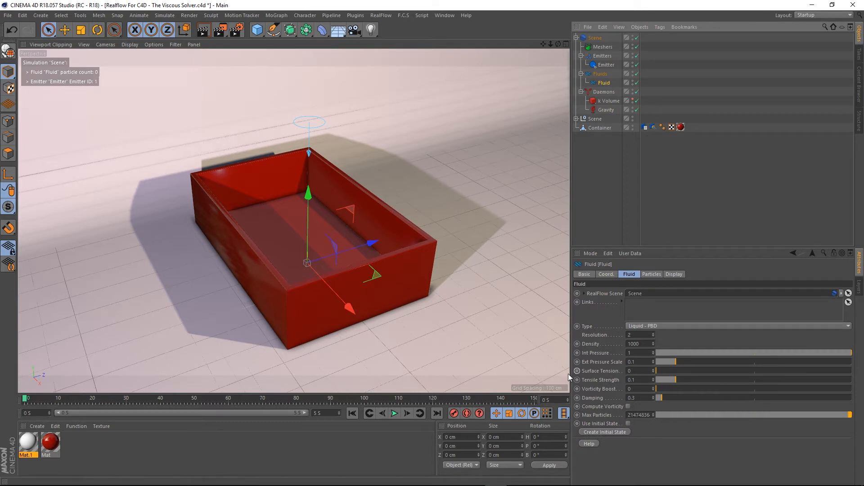
- Add a Platonic object and raise it to about 250 cm, above the container floor under the emitter
{"action": "scroll", "coordinate": [315, 220], "scroll_direction": "up", "scroll_amount": 3}
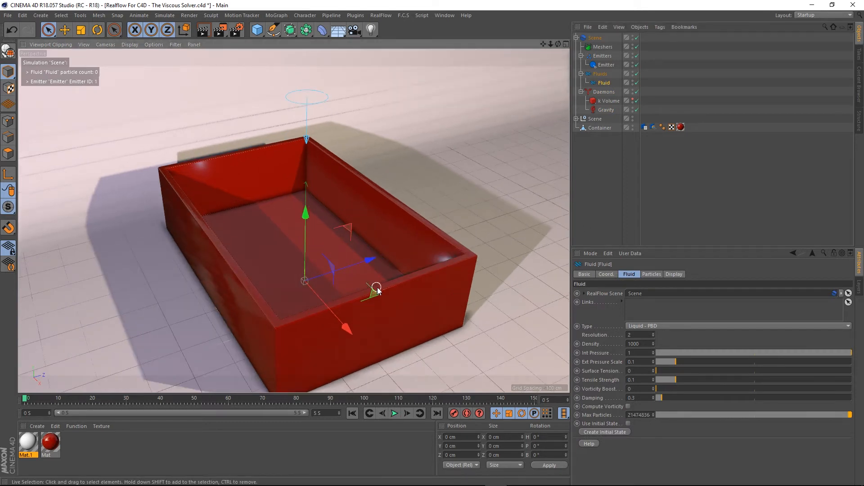
{"action": "mouse_move", "coordinate": [322, 304]}
{"action": "left_mouse_down", "text": "alt"}
{"action": "mouse_move", "coordinate": [327, 288]}
{"action": "mouse_move", "coordinate": [323, 298]}
{"action": "left_mouse_up", "text": "alt"}
{"action": "left_click", "coordinate": [257, 29]}
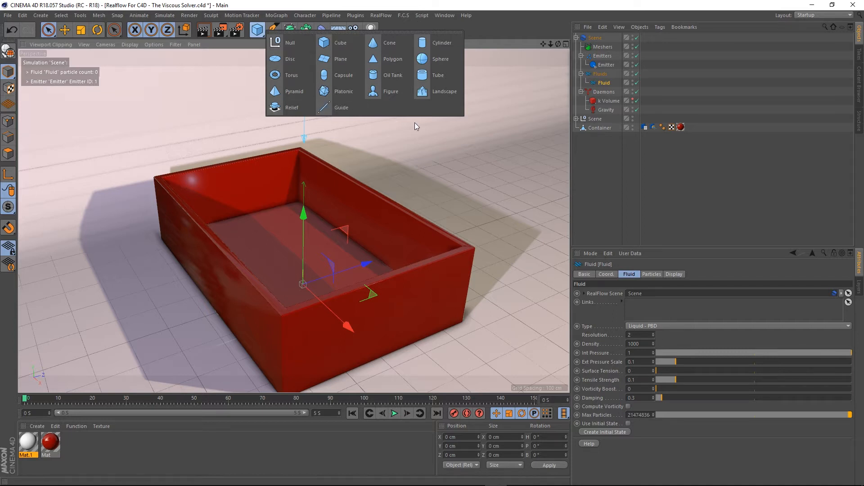
{"action": "left_click", "coordinate": [338, 92]}
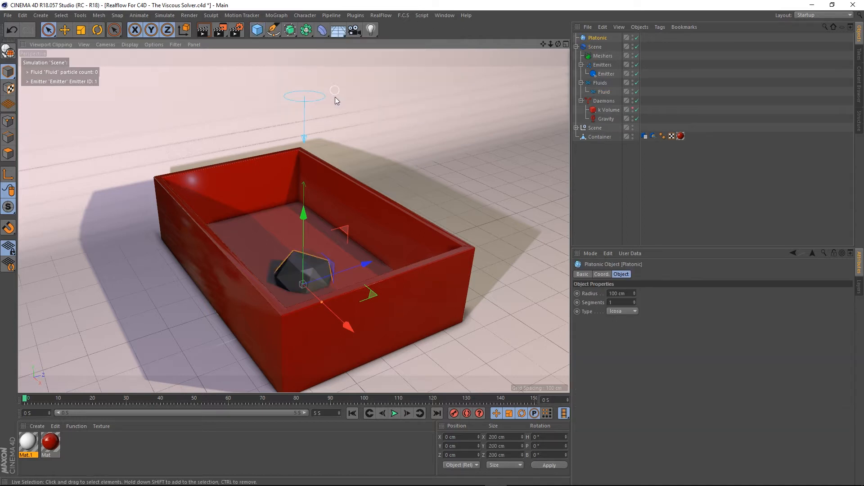
{"action": "left_click_drag", "start_coordinate": [305, 228], "coordinate": [300, 142]}
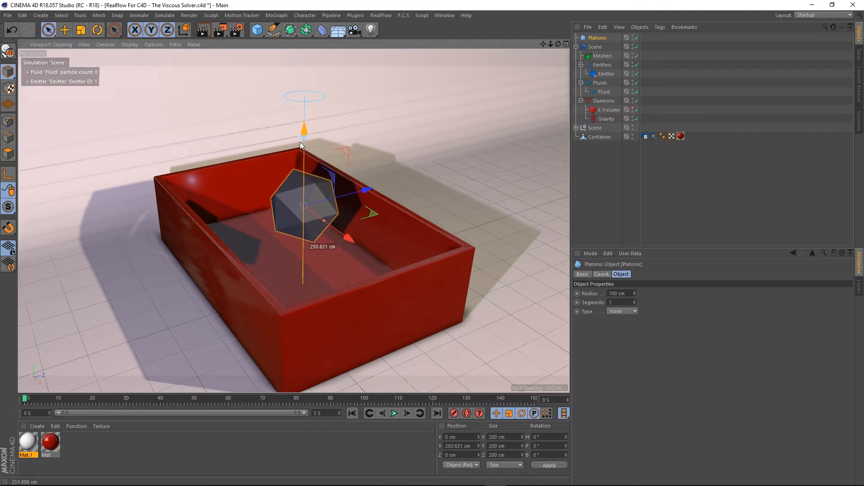
- Play the simulation with the Platonic in place and rewind to the start
{"action": "left_click", "coordinate": [395, 413]}
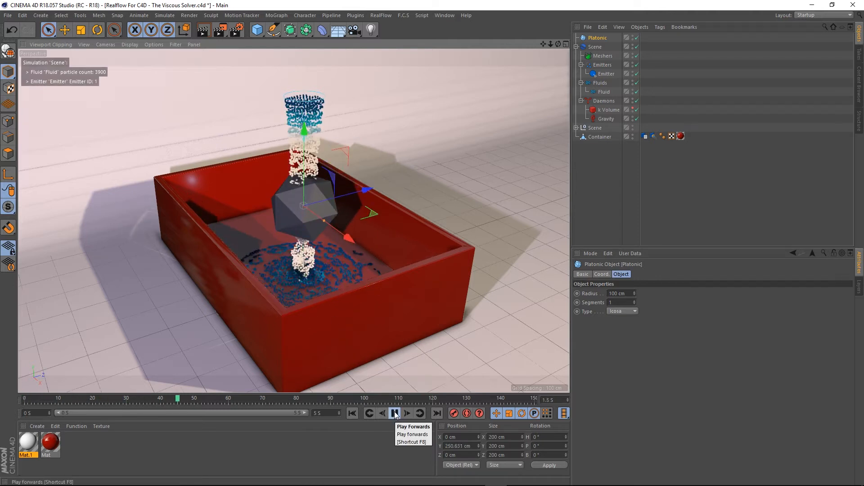
{"action": "left_click", "coordinate": [394, 413]}
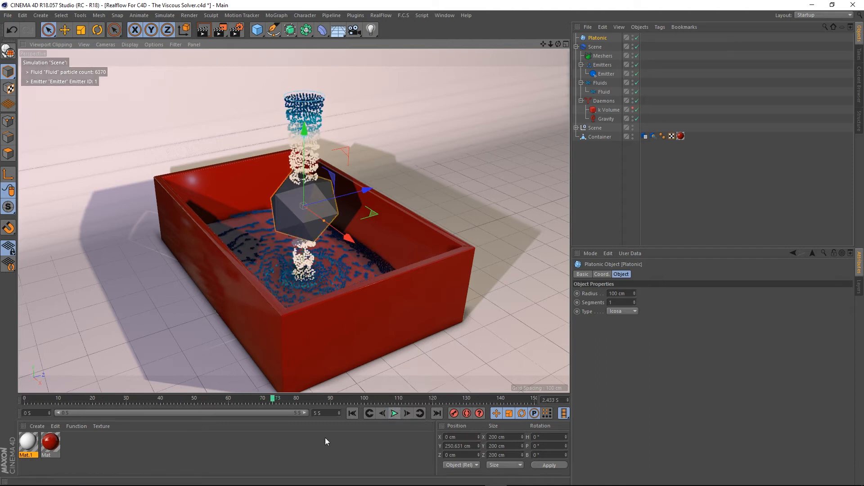
{"action": "left_click", "coordinate": [352, 413]}
- Enlarge the Platonic to a radius of about 140 cm and copy the container's Volume and Collider tags onto it
{"action": "left_click_drag", "start_coordinate": [324, 220], "coordinate": [338, 222]}
{"action": "mouse_move", "coordinate": [409, 278]}
{"action": "left_mouse_down", "text": "alt"}
{"action": "mouse_move", "coordinate": [340, 282]}
{"action": "mouse_move", "coordinate": [377, 261]}
{"action": "mouse_move", "coordinate": [418, 275]}
{"action": "mouse_move", "coordinate": [409, 280]}
{"action": "left_mouse_up", "text": "alt"}
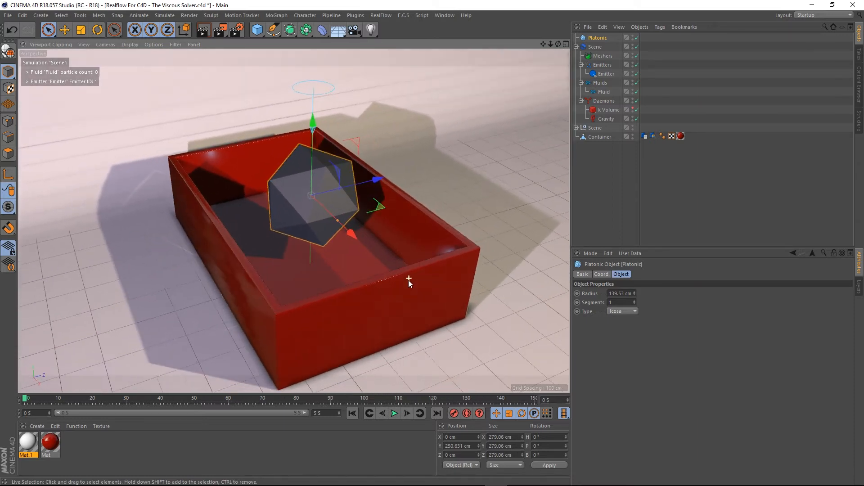
{"action": "left_click", "coordinate": [648, 137]}
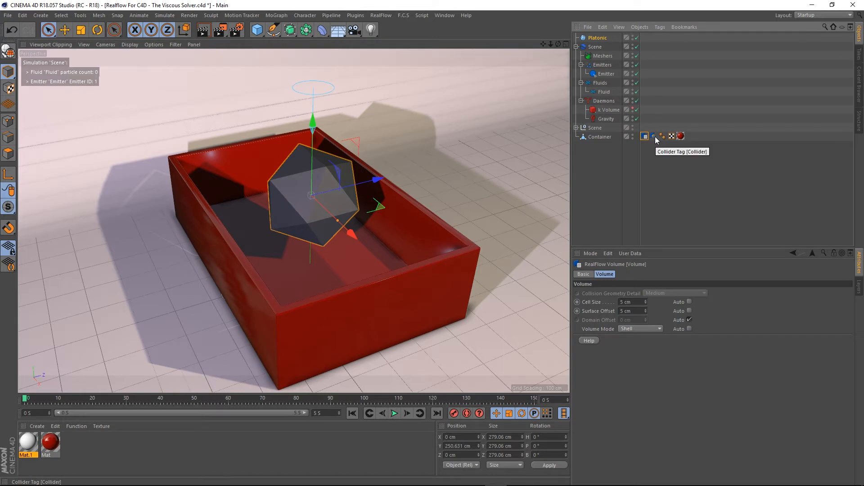
{"action": "left_click", "coordinate": [653, 136], "text": "ctrl"}
{"action": "left_click_drag", "start_coordinate": [645, 134], "coordinate": [645, 36], "text": "ctrl"}
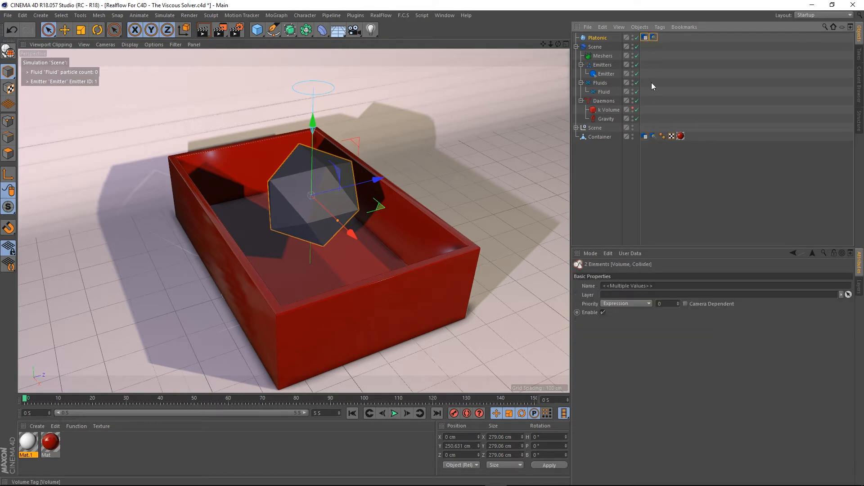
{"action": "left_click", "coordinate": [654, 176]}
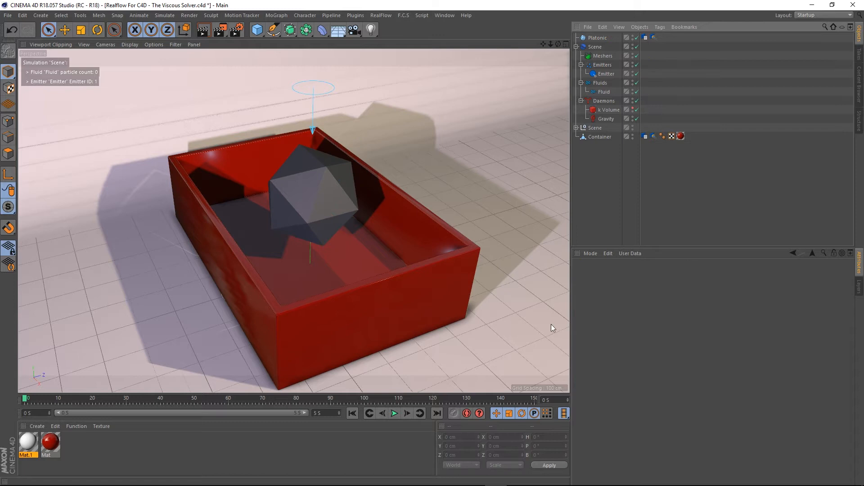
- Play the simulation to watch the fluid collide with the Platonic, then rewind to the start
{"action": "left_click", "coordinate": [395, 413]}
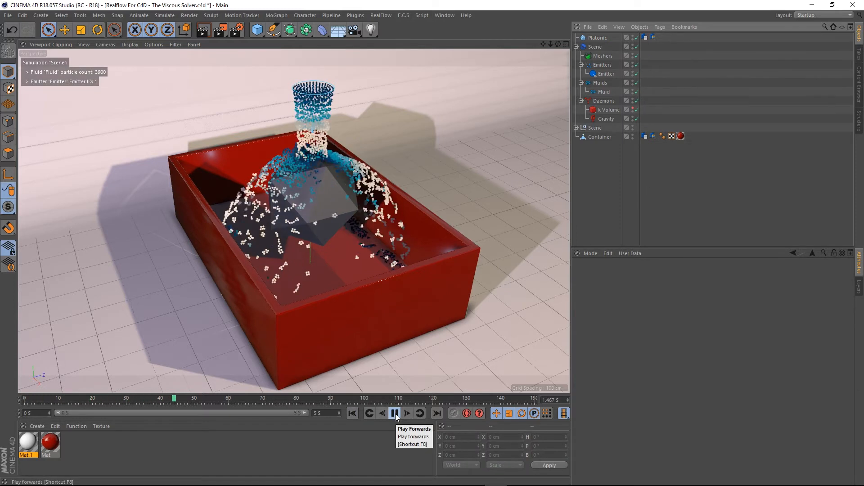
{"action": "left_click_drag", "start_coordinate": [322, 256], "coordinate": [338, 200], "text": "alt"}
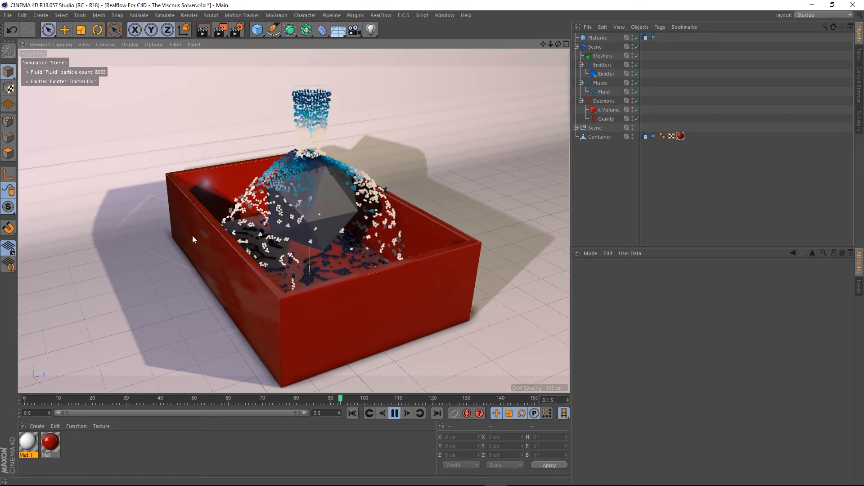
{"action": "mouse_move", "coordinate": [355, 259]}
{"action": "left_mouse_down", "text": "alt"}
{"action": "mouse_move", "coordinate": [347, 283]}
{"action": "mouse_move", "coordinate": [317, 277]}
{"action": "mouse_move", "coordinate": [332, 255]}
{"action": "mouse_move", "coordinate": [283, 254]}
{"action": "mouse_move", "coordinate": [345, 259]}
{"action": "left_mouse_up", "text": "alt"}
{"action": "left_click_drag", "start_coordinate": [336, 163], "coordinate": [326, 227], "text": "alt"}
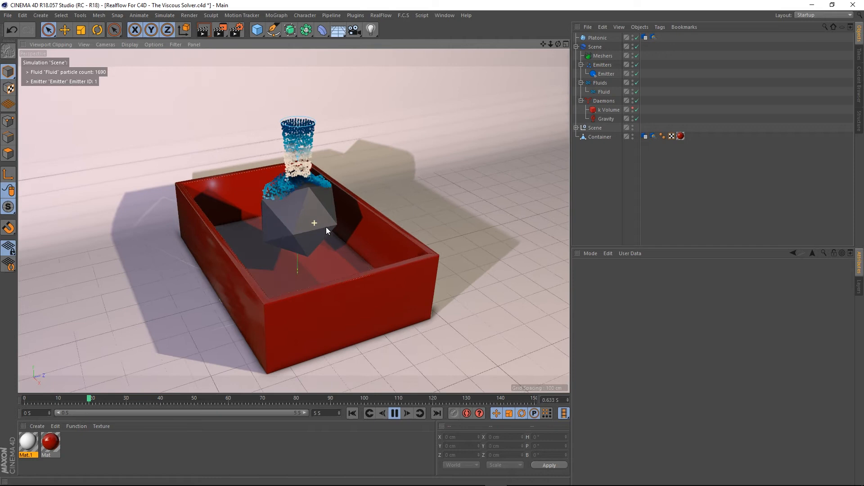
{"action": "left_click", "coordinate": [395, 413]}
{"action": "left_click", "coordinate": [352, 413]}
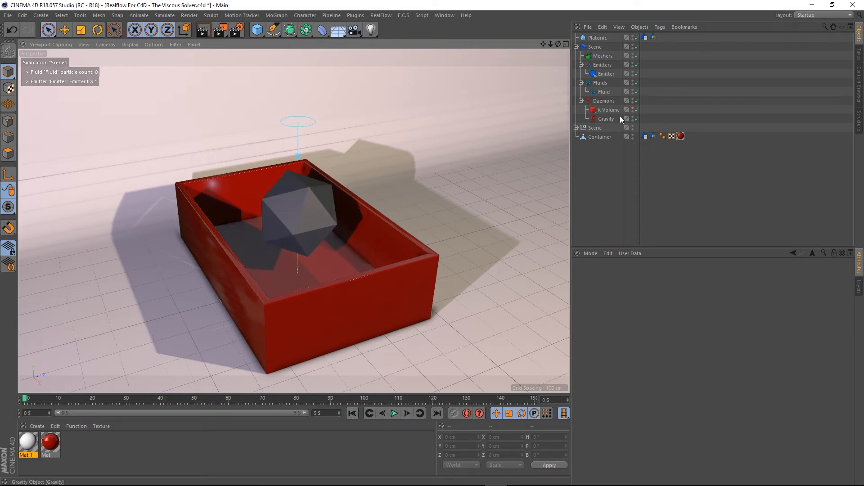
- Change the Fluid object's Type to Viscous
{"action": "left_click", "coordinate": [605, 91]}
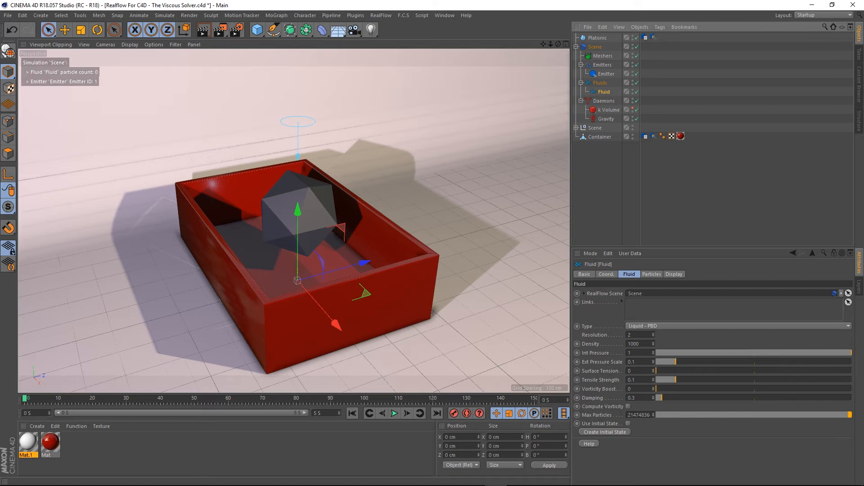
{"action": "left_click", "coordinate": [672, 327]}
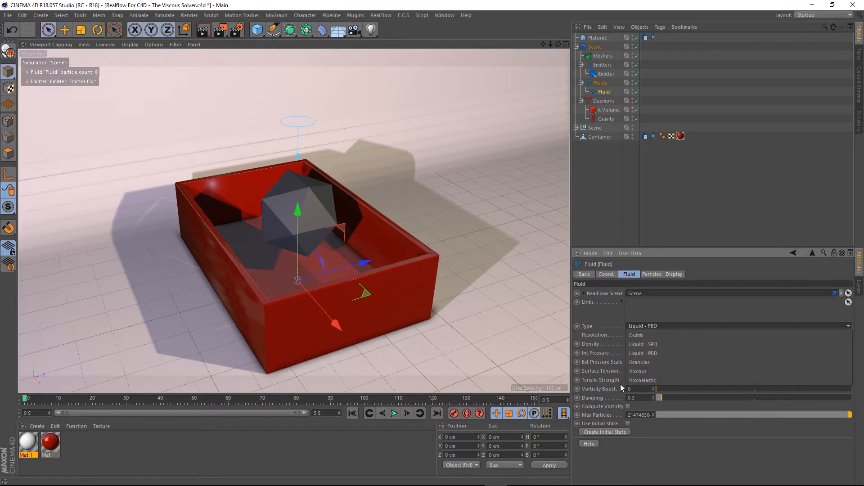
{"action": "left_click", "coordinate": [641, 371]}
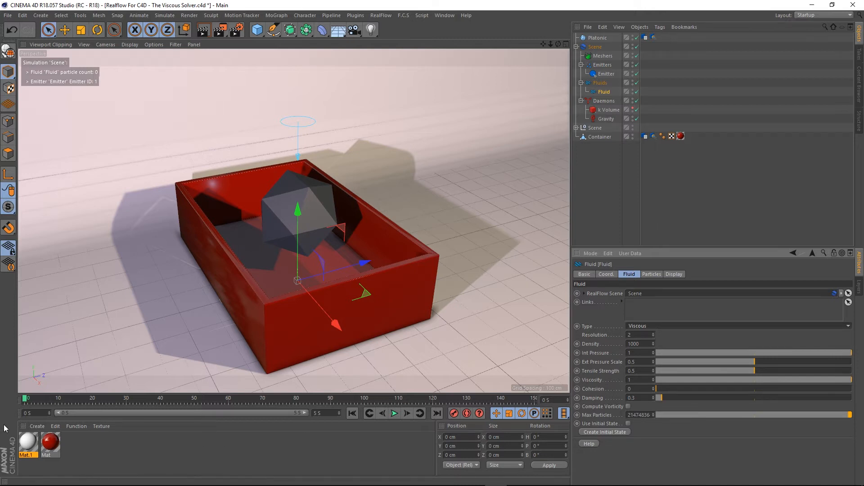
- Apply the red Mat material to the Platonic, play the viscous simulation, and rewind to the start
{"action": "left_click_drag", "start_coordinate": [238, 271], "coordinate": [316, 228]}
{"action": "scroll", "coordinate": [337, 189], "scroll_direction": "up", "scroll_amount": 2}
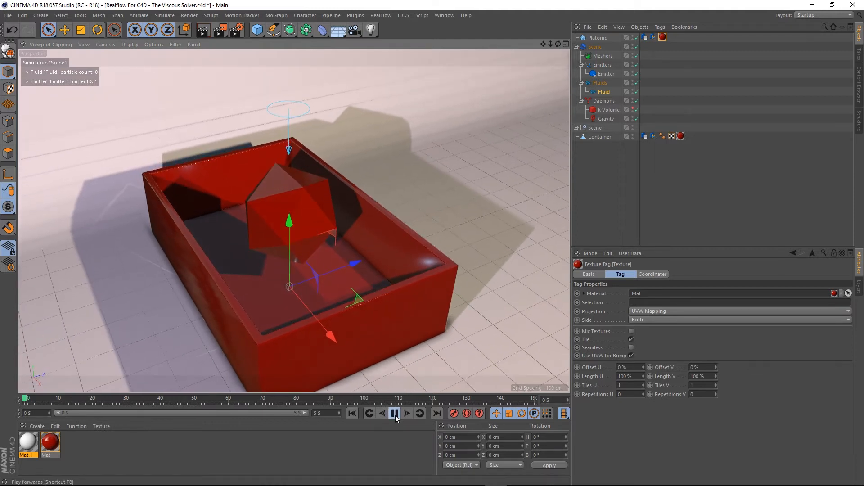
{"action": "left_click", "coordinate": [395, 415]}
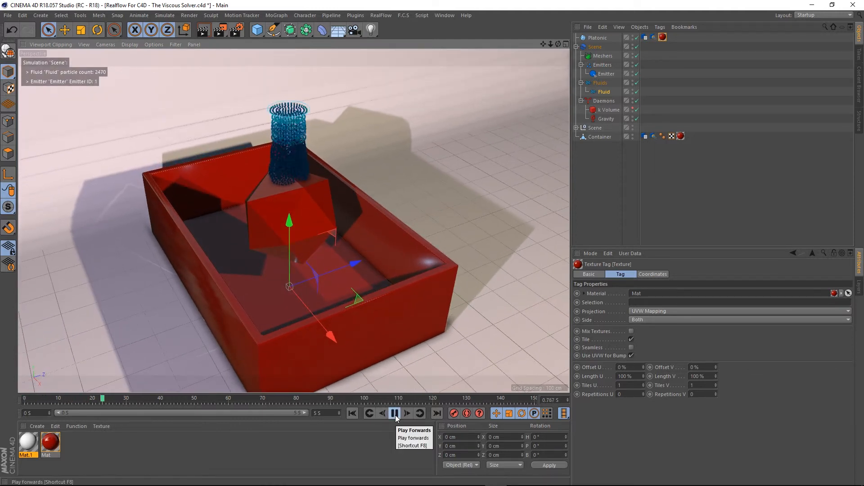
{"action": "right_click_drag", "start_coordinate": [283, 189], "coordinate": [300, 182], "text": "alt"}
{"action": "mouse_move", "coordinate": [289, 182]}
{"action": "left_mouse_down", "text": "alt"}
{"action": "mouse_move", "coordinate": [249, 152]}
{"action": "mouse_move", "coordinate": [295, 170]}
{"action": "left_mouse_up", "text": "alt"}
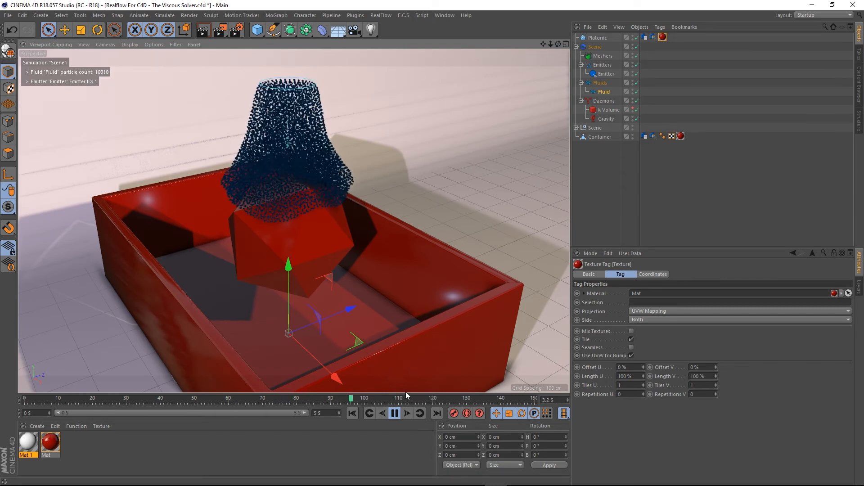
{"action": "left_click", "coordinate": [395, 414]}
{"action": "left_click", "coordinate": [355, 416]}
- Change the Fluid object's Type to Liquid - PBD
{"action": "scroll", "coordinate": [291, 171], "scroll_direction": "down", "scroll_amount": 3}
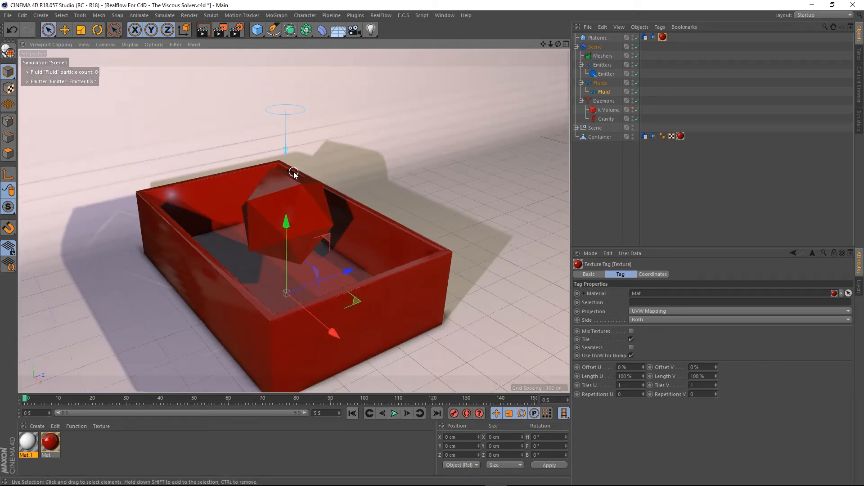
{"action": "middle_click_drag", "start_coordinate": [291, 171], "coordinate": [283, 201], "text": "alt"}
{"action": "left_click_drag", "start_coordinate": [279, 219], "coordinate": [275, 214], "text": "alt"}
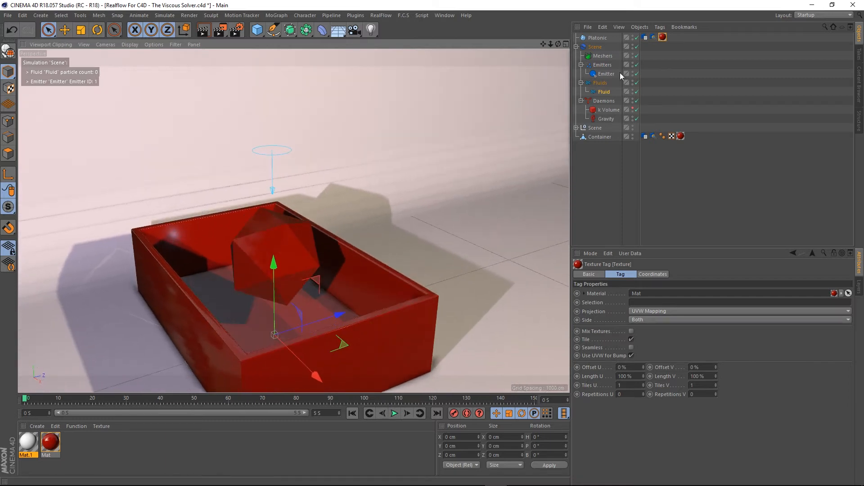
{"action": "left_click", "coordinate": [607, 91]}
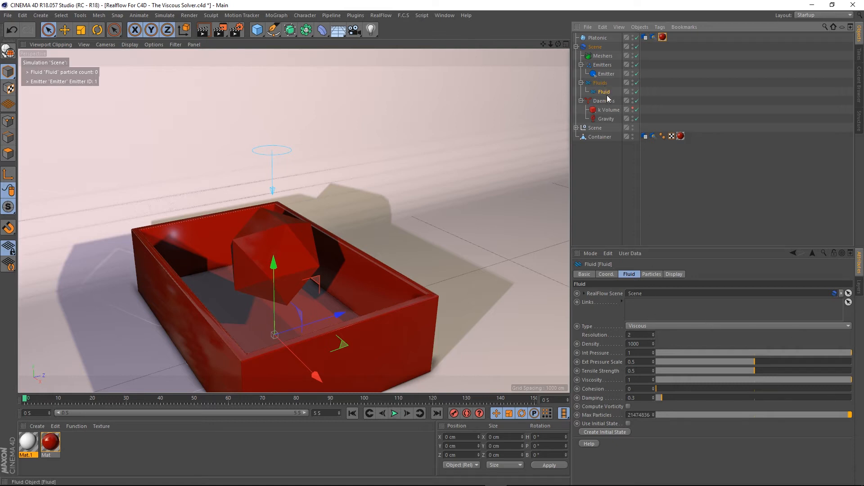
{"action": "left_click", "coordinate": [653, 326]}
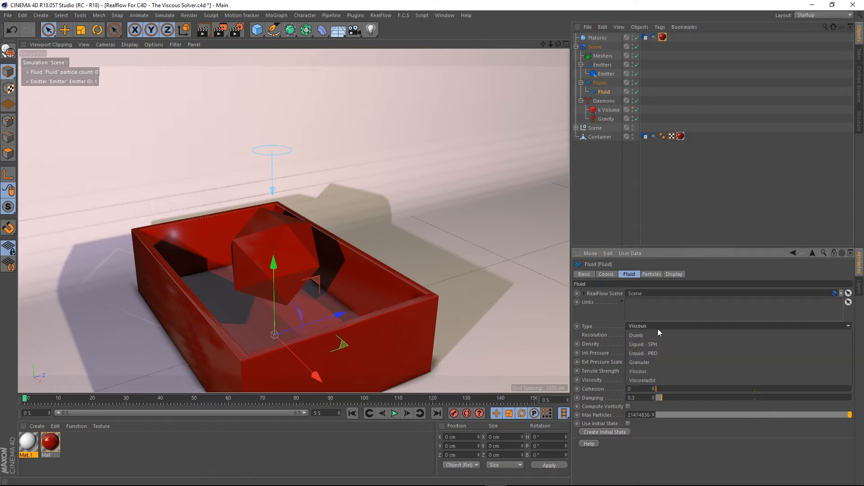
{"action": "left_click", "coordinate": [657, 353]}
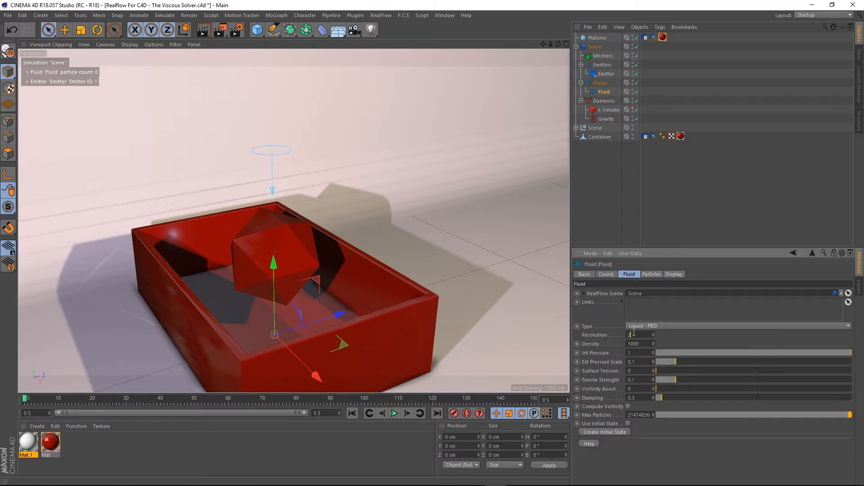
- Play the Liquid - PBD simulation and rewind to the start
{"action": "double_click", "coordinate": [633, 336]}
{"action": "left_click", "coordinate": [394, 413]}
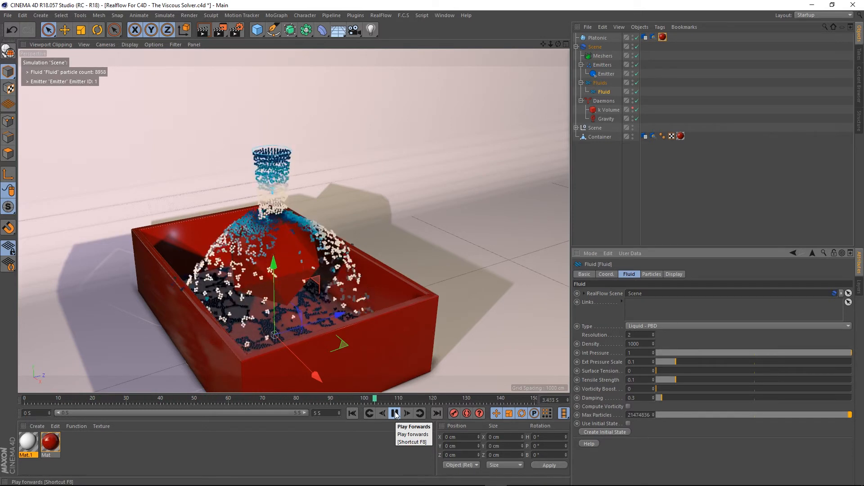
{"action": "left_click", "coordinate": [394, 413]}
{"action": "left_click", "coordinate": [352, 414]}
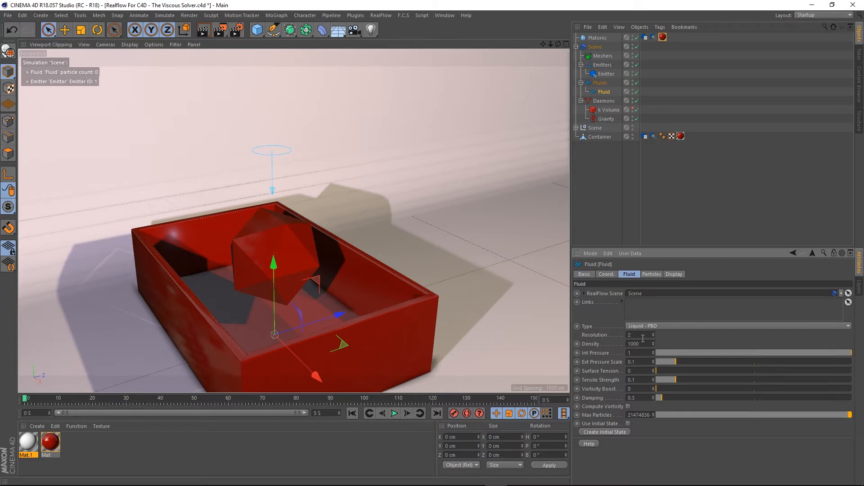
- Set the Fluid's Resolution to 5, play the PBD simulation, and rewind to the start
{"action": "type", "text": "5"}
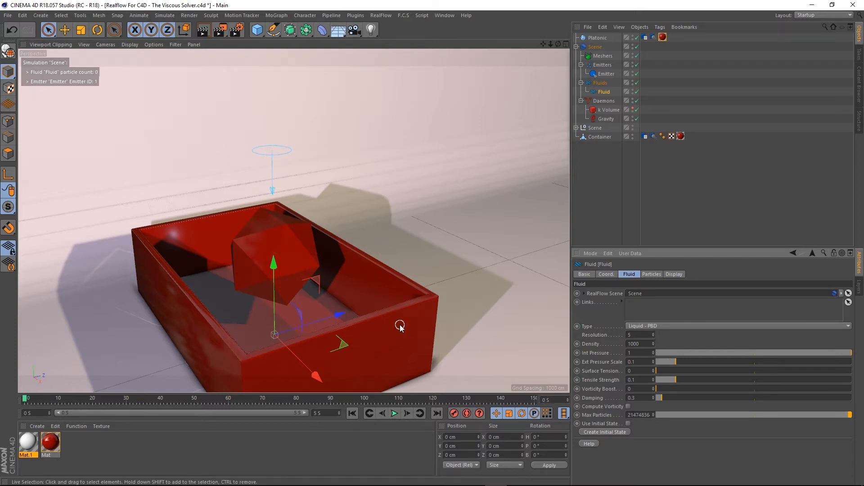
{"action": "left_click", "coordinate": [395, 413]}
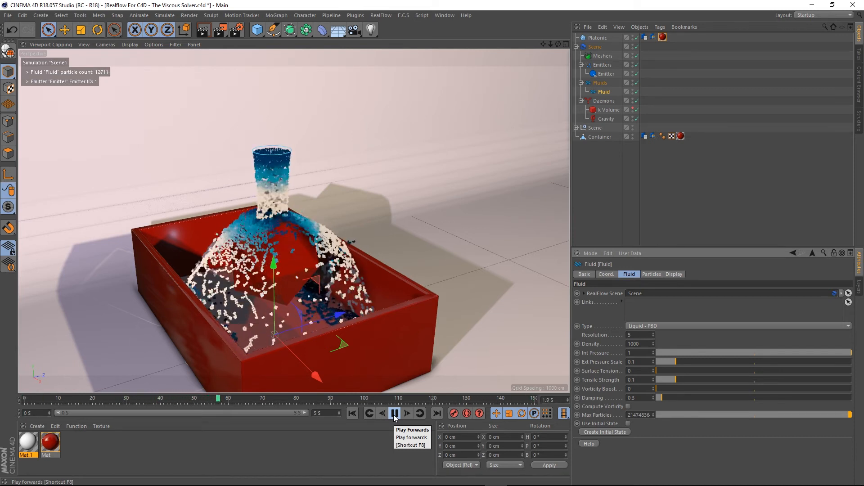
{"action": "left_click", "coordinate": [395, 415]}
{"action": "left_click", "coordinate": [352, 413]}
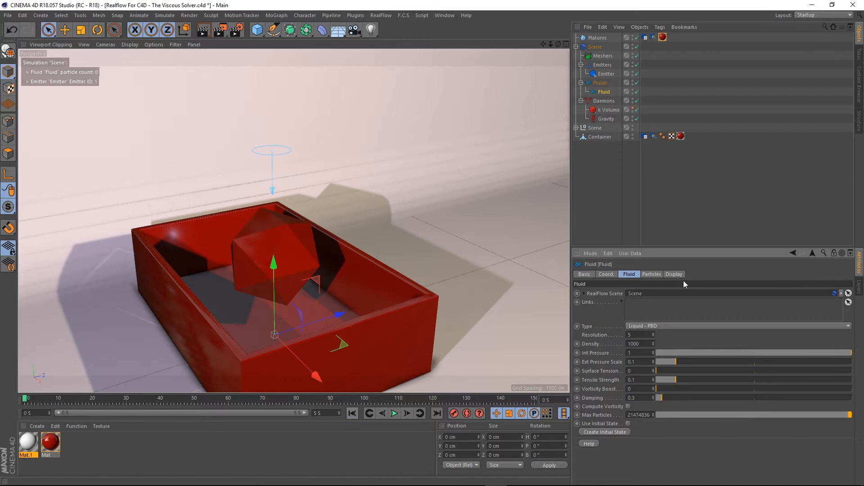
- Change the Fluid Type back to Viscous and reset its Resolution to the default value
{"action": "left_click", "coordinate": [648, 328]}
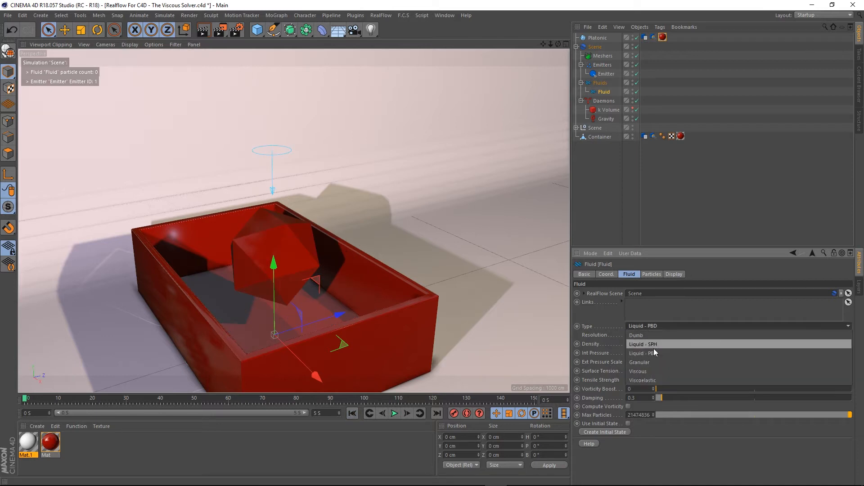
{"action": "left_click", "coordinate": [644, 372]}
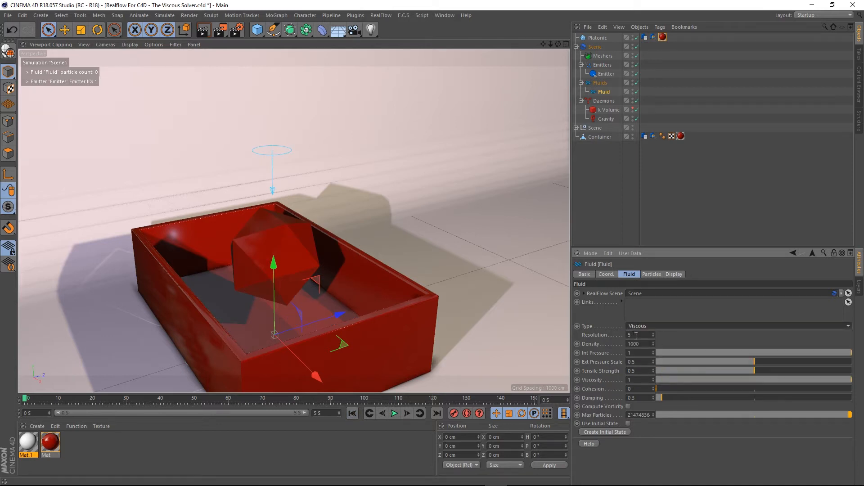
{"action": "right_click", "coordinate": [593, 334]}
{"action": "left_click", "coordinate": [622, 384]}
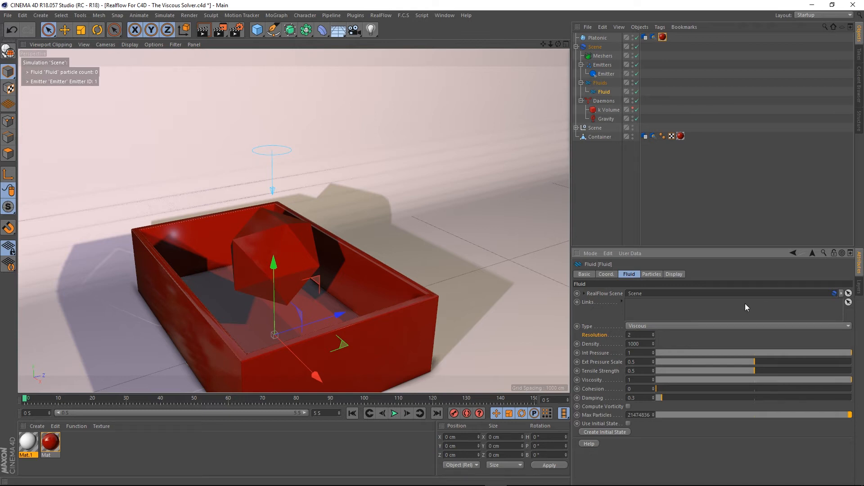
- Set the viscous fluid's Resolution to 5 and rewind the simulation to the start
{"action": "left_click_drag", "start_coordinate": [634, 336], "coordinate": [562, 332]}
{"action": "left_click", "coordinate": [353, 414]}
{"action": "left_click", "coordinate": [392, 415]}
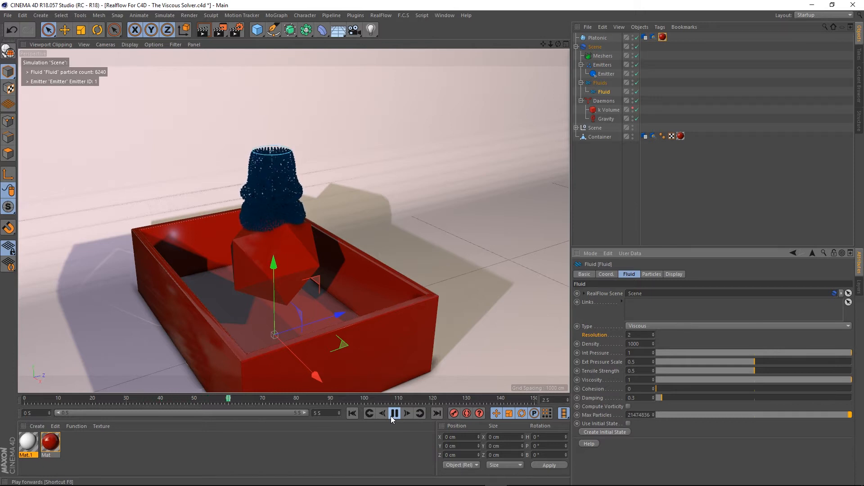
{"action": "left_click", "coordinate": [391, 417]}
{"action": "key", "text": "Return"}
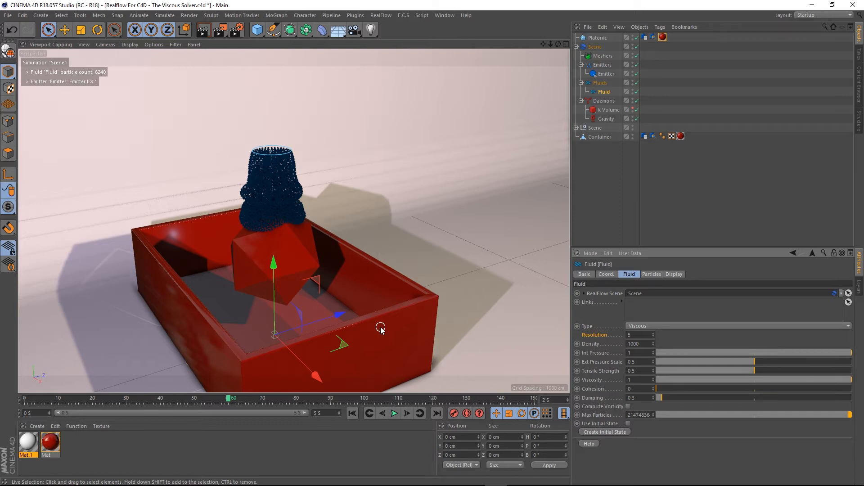
{"action": "left_click", "coordinate": [351, 414]}
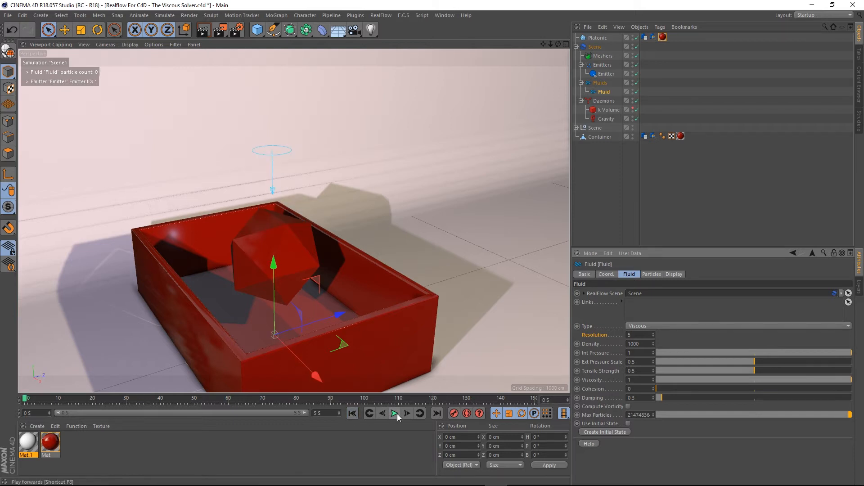
- Play the viscous simulation at resolution 5, watching the fluid closely, then rewind to the start
{"action": "left_click", "coordinate": [395, 414]}
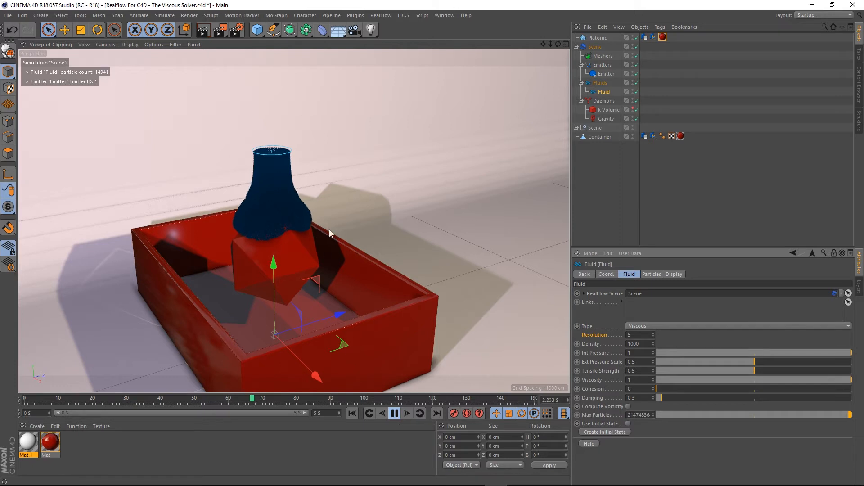
{"action": "scroll", "coordinate": [283, 211], "scroll_direction": "up", "scroll_amount": 3}
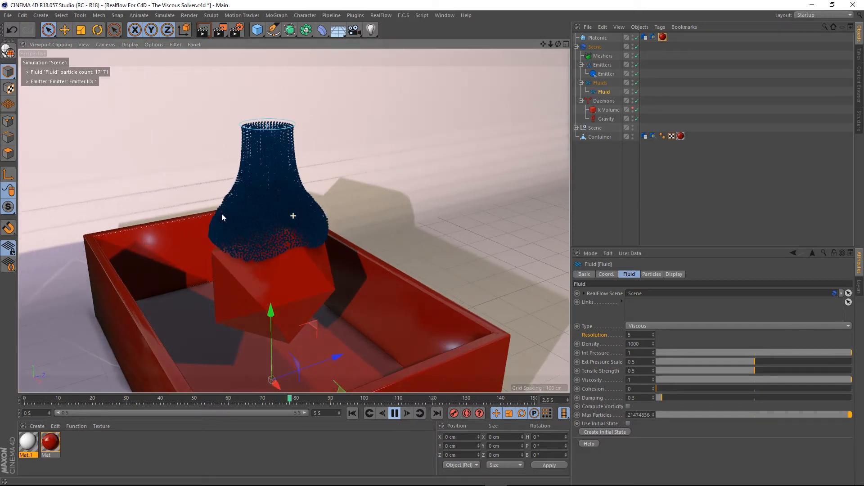
{"action": "left_click_drag", "start_coordinate": [222, 217], "coordinate": [301, 214], "text": "alt"}
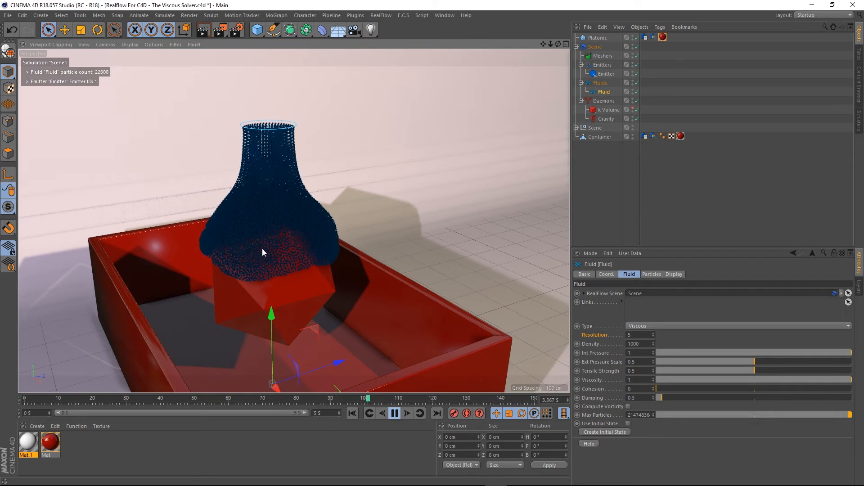
{"action": "middle_click_drag", "start_coordinate": [262, 248], "coordinate": [286, 243], "text": "alt"}
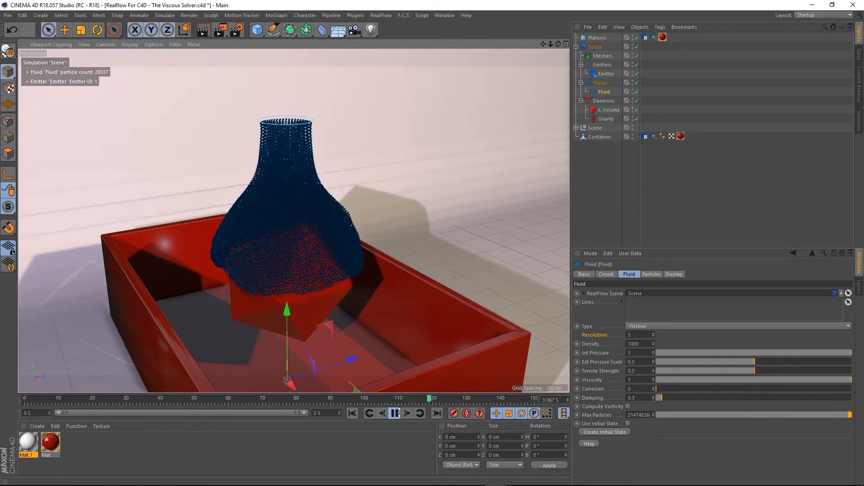
{"action": "left_click", "coordinate": [396, 413]}
{"action": "left_click", "coordinate": [352, 413]}
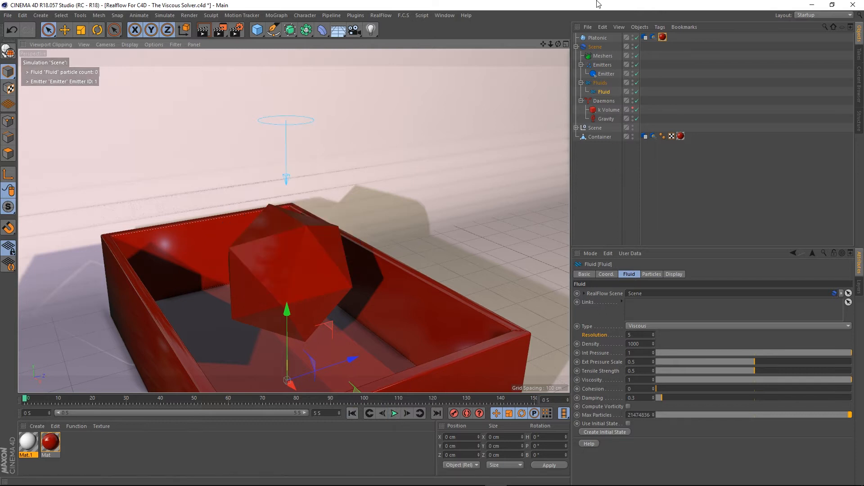
- Select the RealFlow Scene object to review its solver settings, play the simulation, and rewind
{"action": "left_click", "coordinate": [595, 46]}
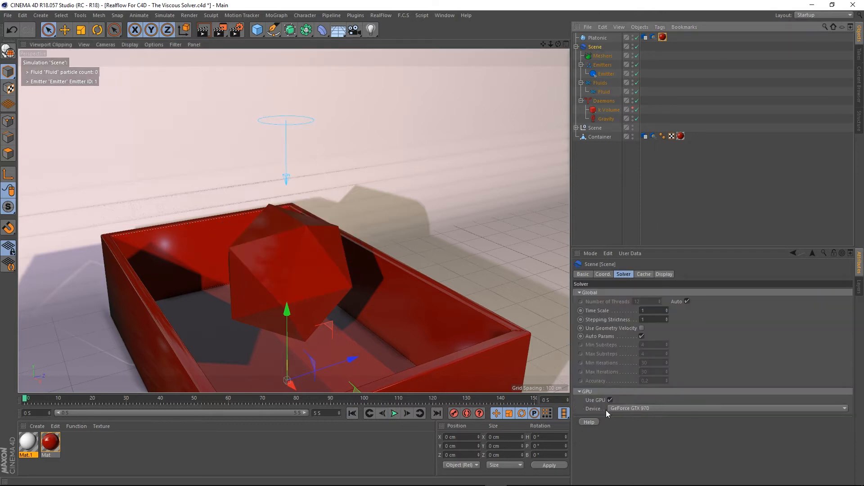
{"action": "left_click", "coordinate": [394, 414]}
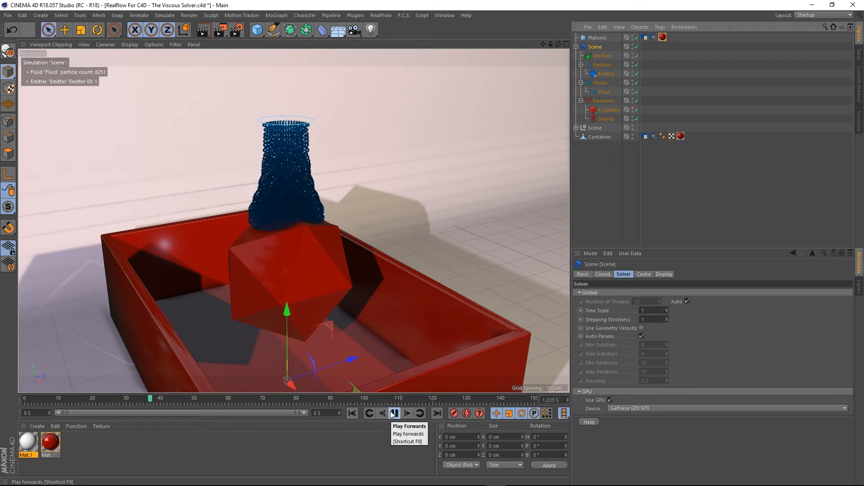
{"action": "left_click", "coordinate": [394, 413]}
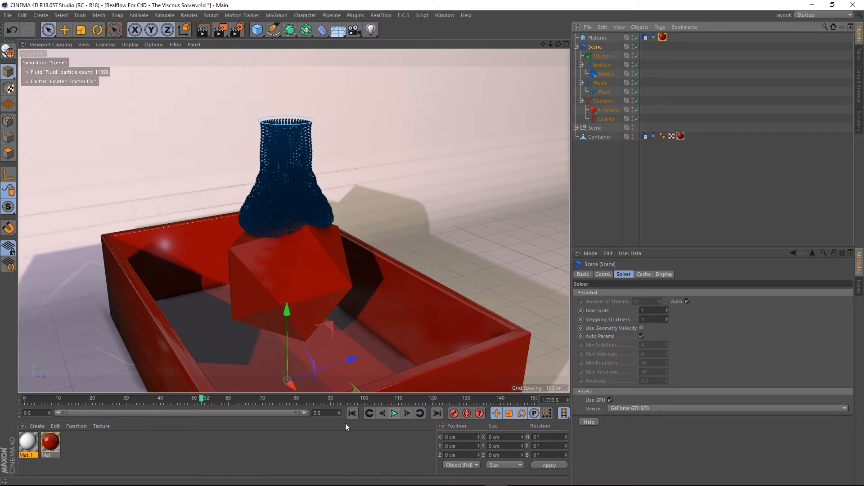
{"action": "left_click", "coordinate": [351, 413]}
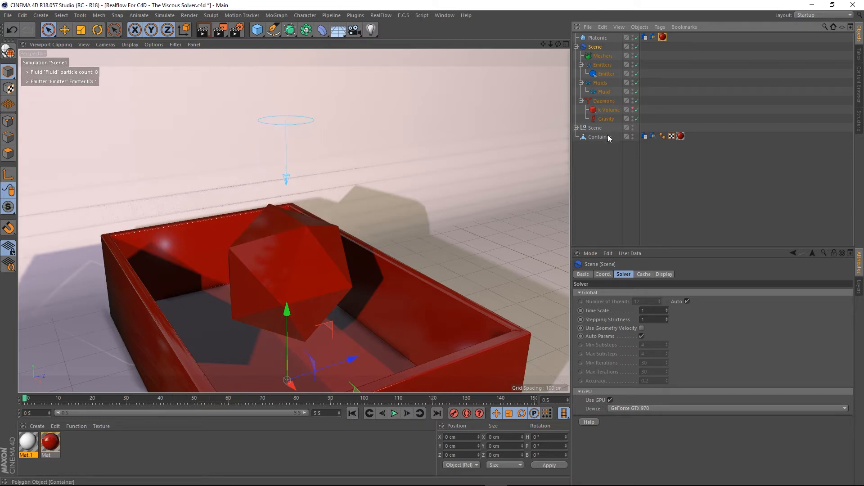
- Switch to the browser and examine the Engineering ToolBox table of liquid densities
{"action": "left_click", "coordinate": [603, 93]}
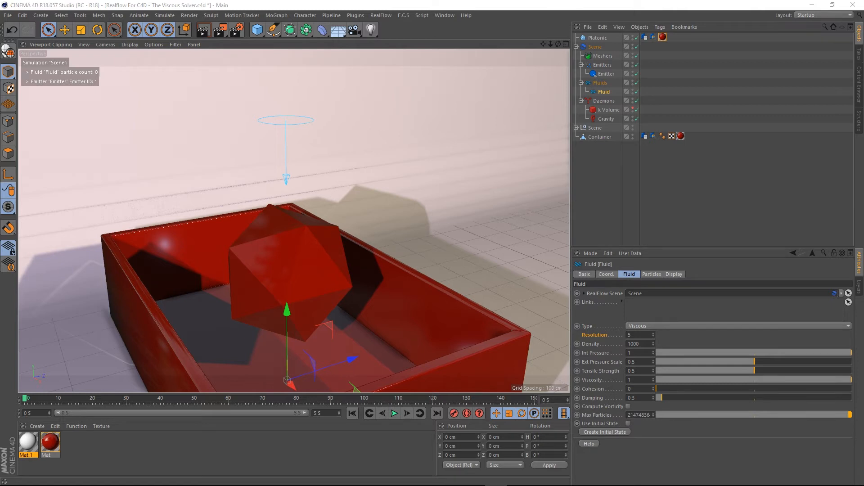
{"action": "key", "text": "alt+Tab"}
{"action": "scroll", "coordinate": [90, 227], "scroll_direction": "up", "scroll_amount": 6}
{"action": "scroll", "coordinate": [93, 232], "scroll_direction": "down", "scroll_amount": 5}
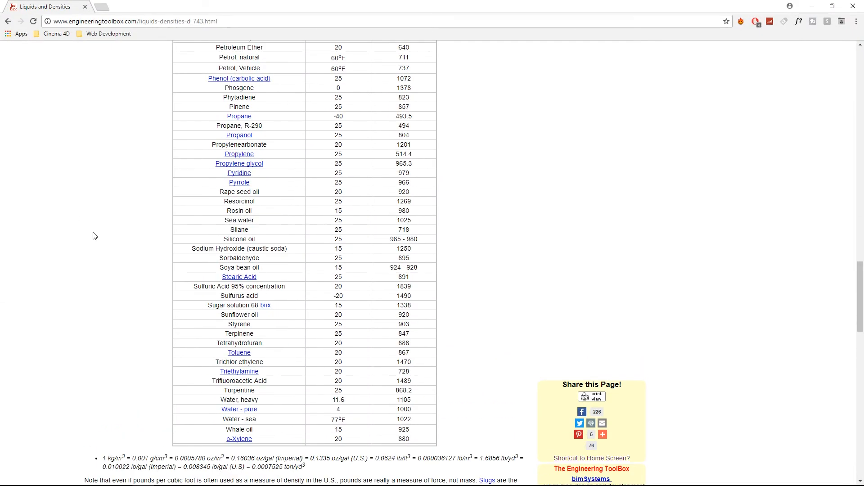
{"action": "scroll", "coordinate": [94, 236], "scroll_direction": "down", "scroll_amount": 4}
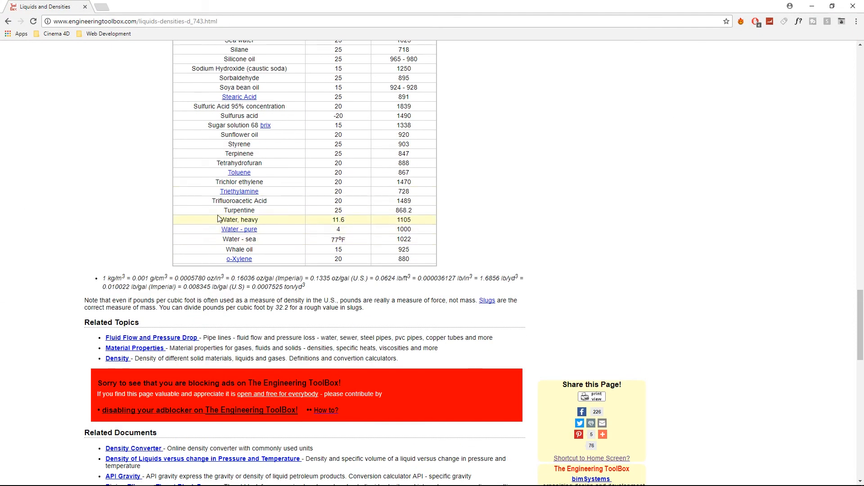
{"action": "scroll", "coordinate": [202, 235], "scroll_direction": "up", "scroll_amount": 3}
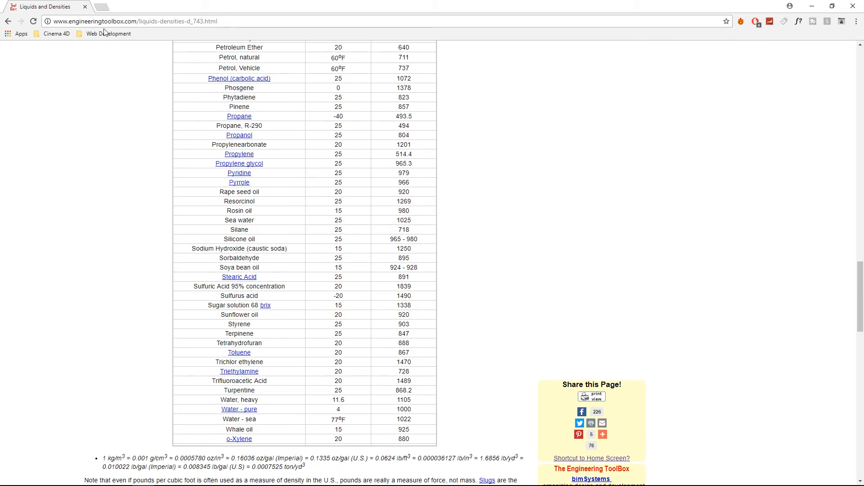
{"action": "scroll", "coordinate": [169, 279], "scroll_direction": "down", "scroll_amount": 2}
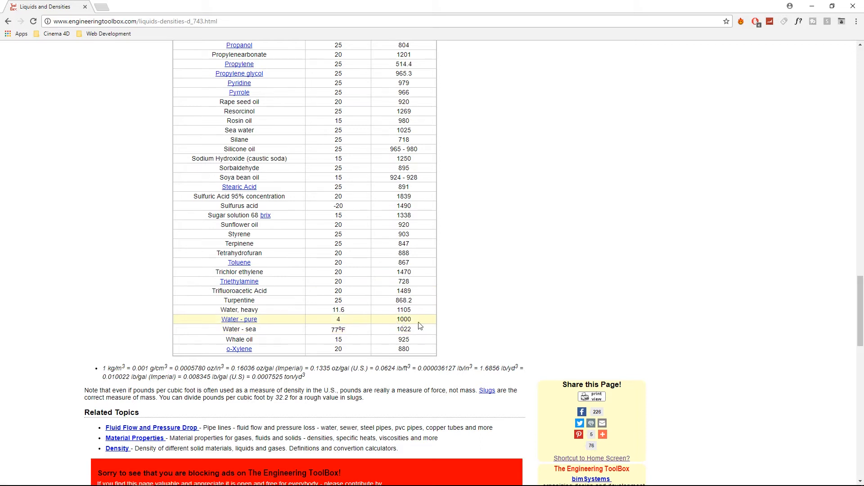
{"action": "scroll", "coordinate": [415, 324], "scroll_direction": "up", "scroll_amount": 5}
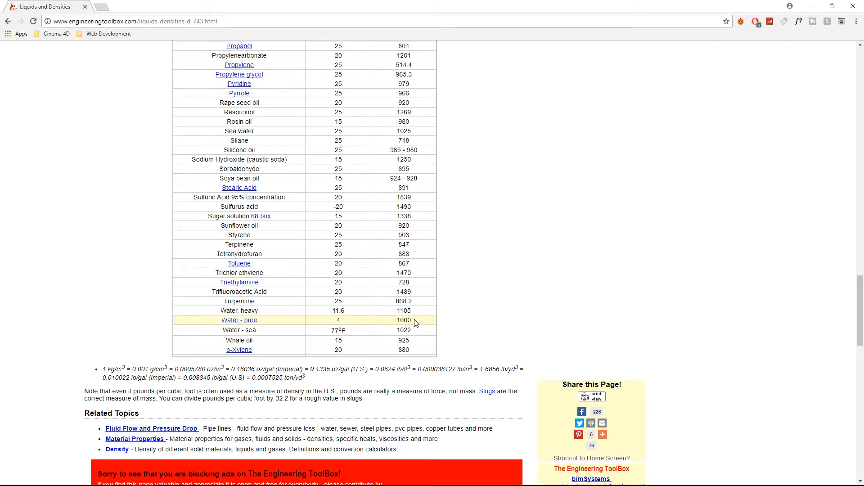
{"action": "scroll", "coordinate": [414, 324], "scroll_direction": "down", "scroll_amount": 3}
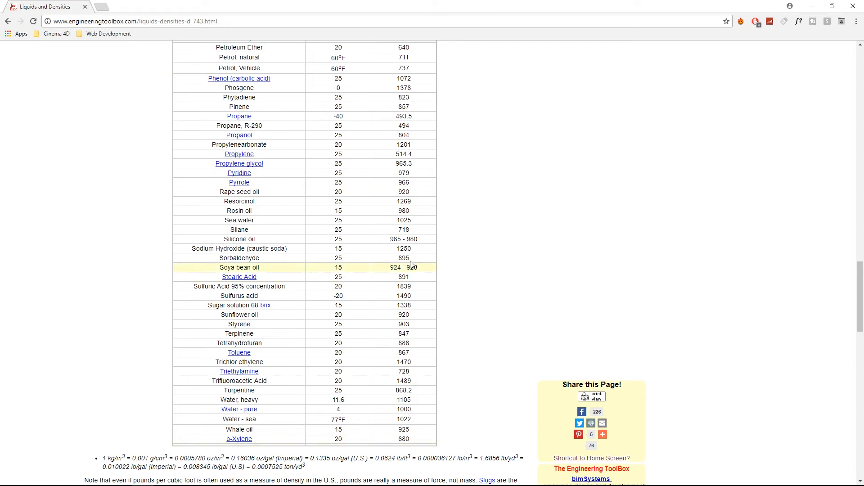
{"action": "scroll", "coordinate": [413, 266], "scroll_direction": "up", "scroll_amount": 20}
{"action": "scroll", "coordinate": [412, 129], "scroll_direction": "up", "scroll_amount": 9}
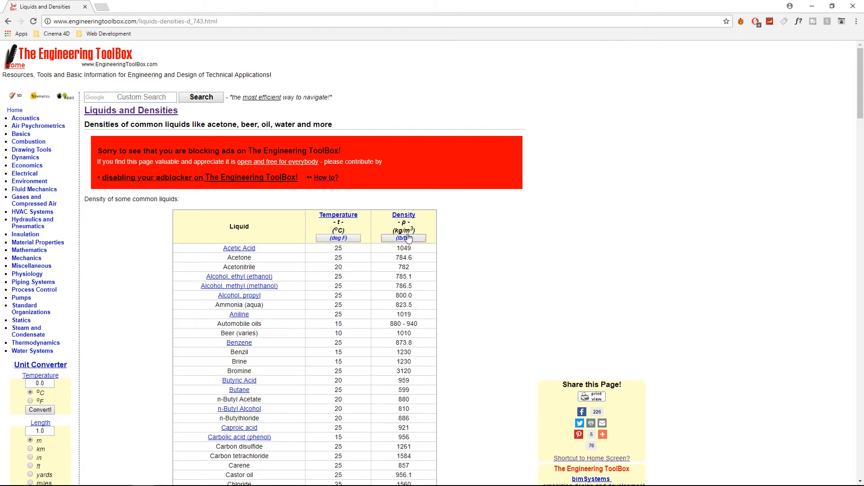
{"action": "scroll", "coordinate": [408, 238], "scroll_direction": "down", "scroll_amount": 20}
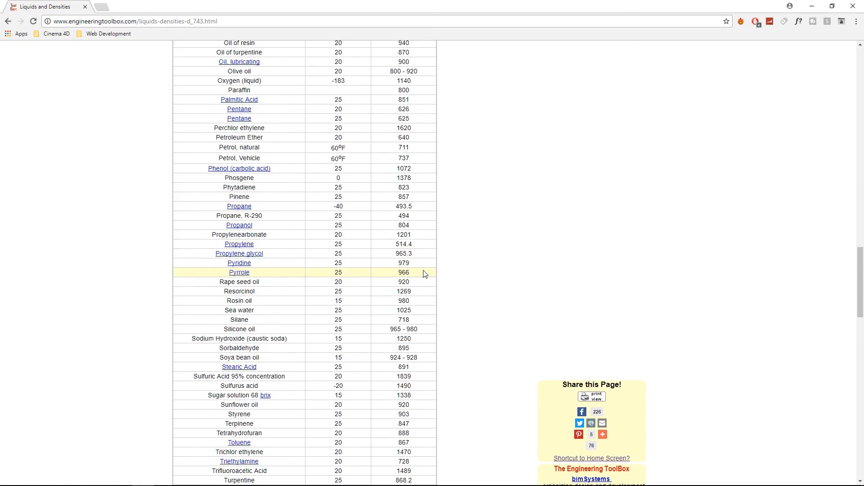
{"action": "scroll", "coordinate": [424, 275], "scroll_direction": "down", "scroll_amount": 8}
{"action": "scroll", "coordinate": [425, 277], "scroll_direction": "up", "scroll_amount": 3}
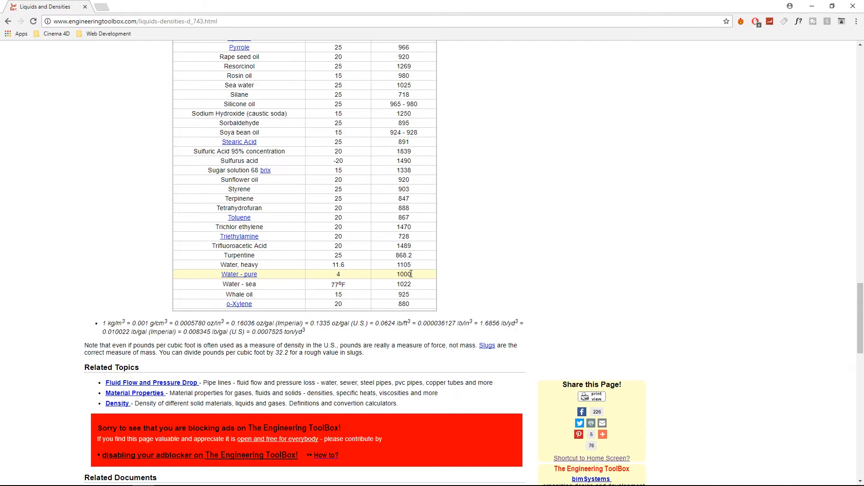
- Scroll back up through the liquid densities table to compare values for other liquids
{"action": "scroll", "coordinate": [413, 275], "scroll_direction": "up", "scroll_amount": 2}
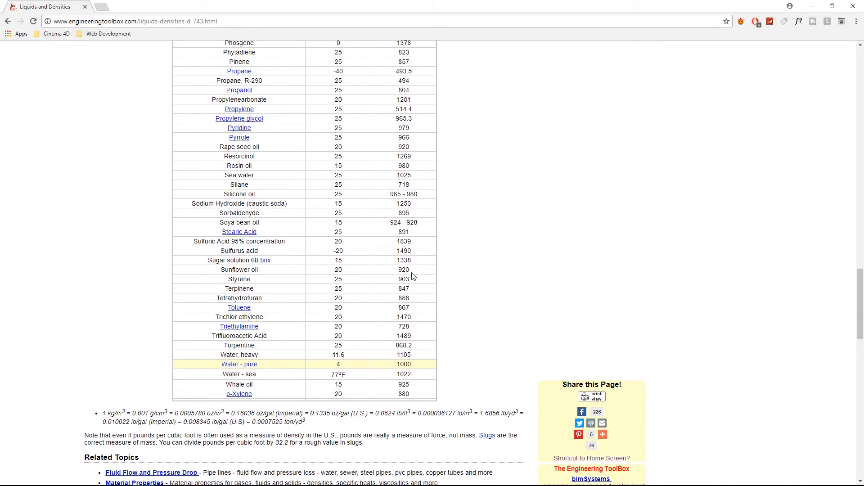
{"action": "scroll", "coordinate": [394, 252], "scroll_direction": "up", "scroll_amount": 1}
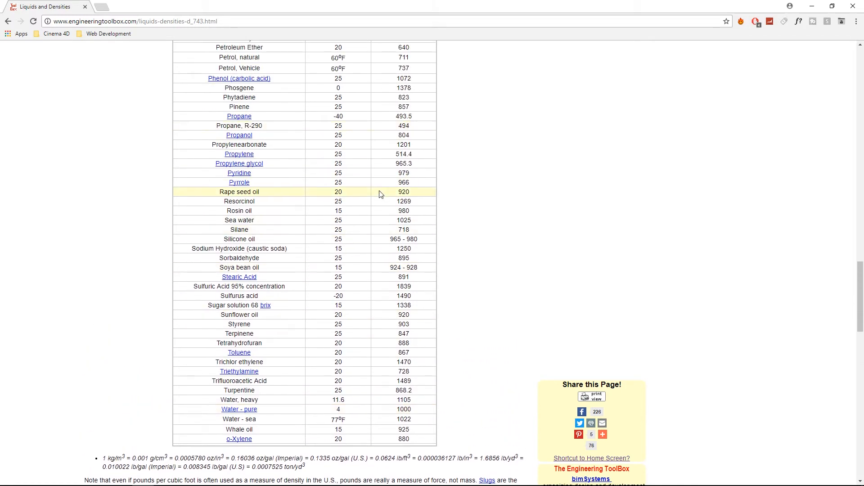
{"action": "scroll", "coordinate": [408, 196], "scroll_direction": "up", "scroll_amount": 2}
{"action": "scroll", "coordinate": [410, 196], "scroll_direction": "up", "scroll_amount": 2}
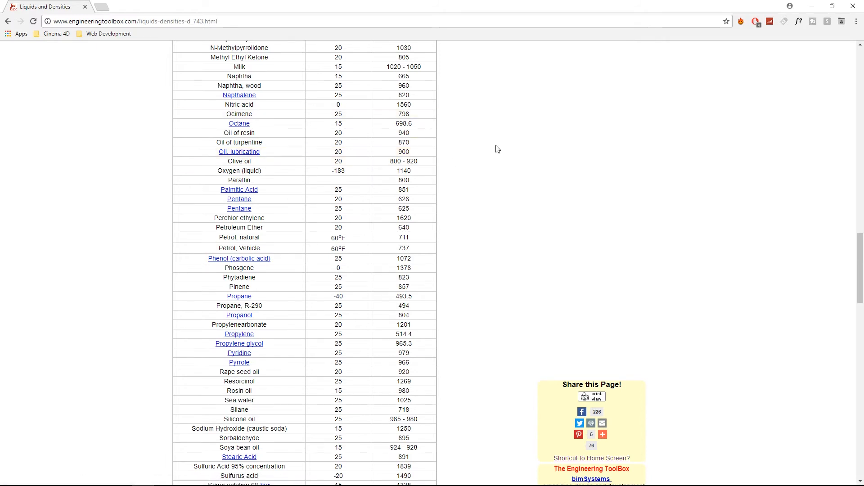
{"action": "scroll", "coordinate": [517, 288], "scroll_direction": "up", "scroll_amount": 15}
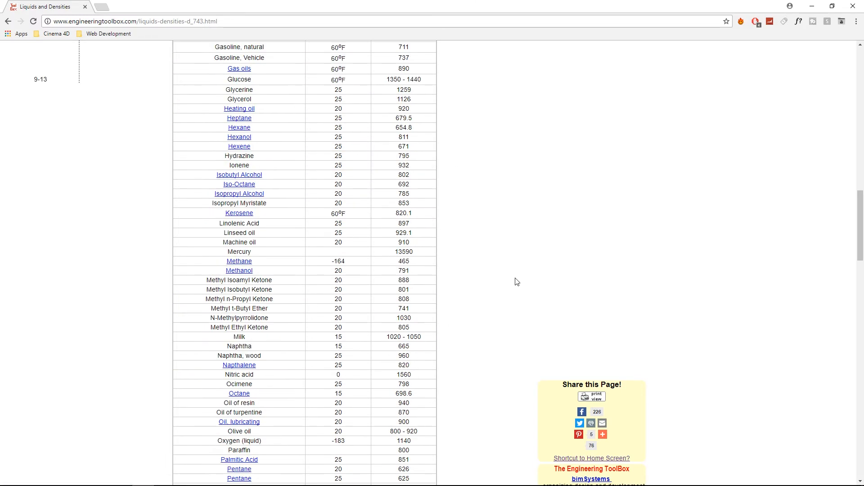
{"action": "scroll", "coordinate": [508, 294], "scroll_direction": "up", "scroll_amount": 10}
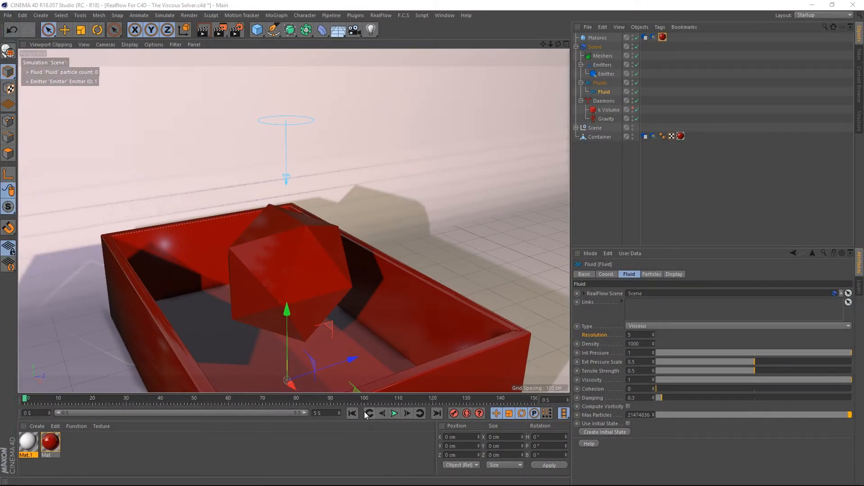
- Play the viscous fluid simulation at the current settings, stop it, and rewind to the start
{"action": "left_click", "coordinate": [394, 413]}
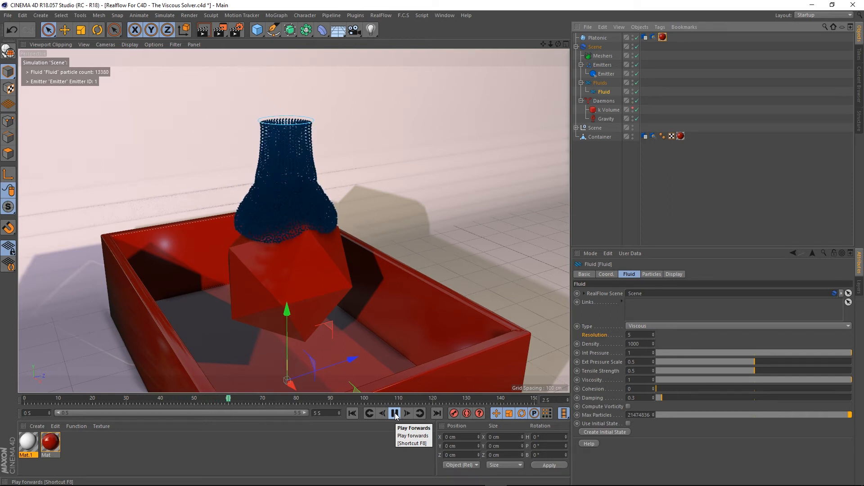
{"action": "left_click", "coordinate": [395, 413]}
{"action": "left_click", "coordinate": [352, 413]}
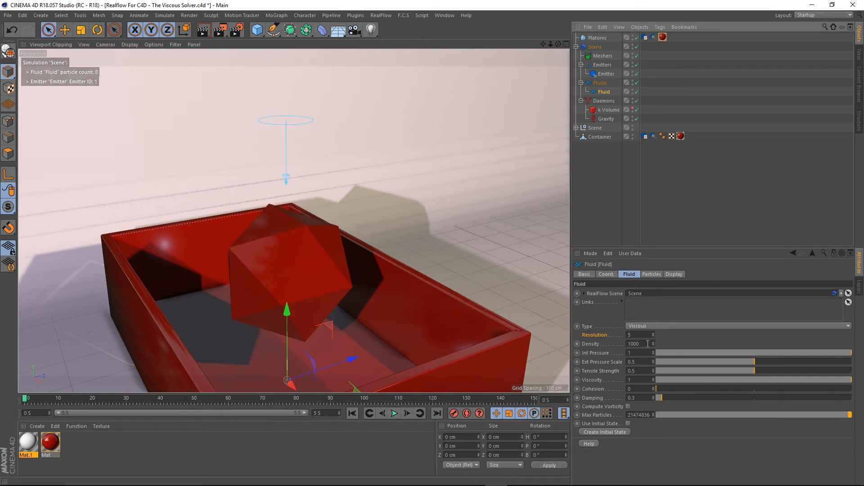
- Try a fluid Density of 500, play and rewind the simulation, then undo the density change
{"action": "double_click", "coordinate": [648, 343]}
{"action": "type", "text": "5"}
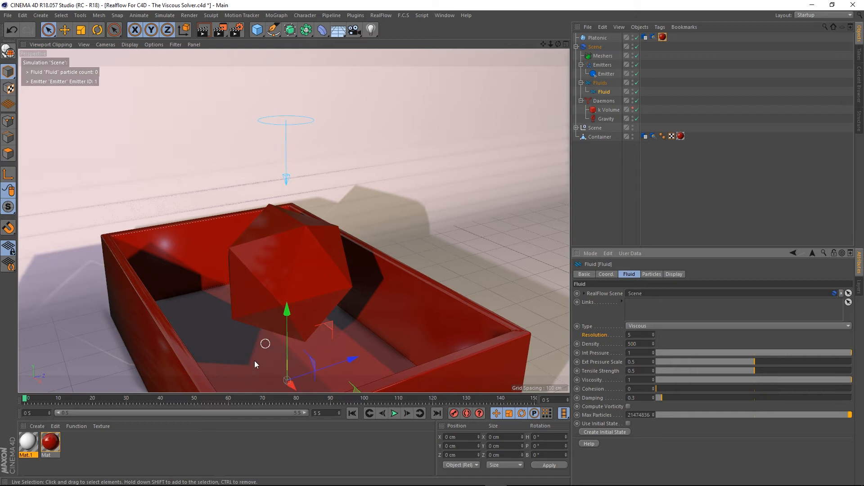
{"action": "left_click", "coordinate": [393, 413]}
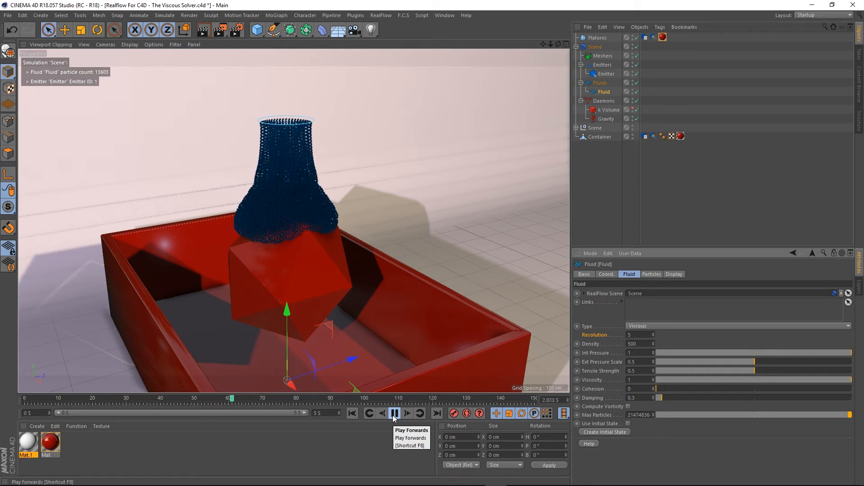
{"action": "left_click", "coordinate": [392, 415]}
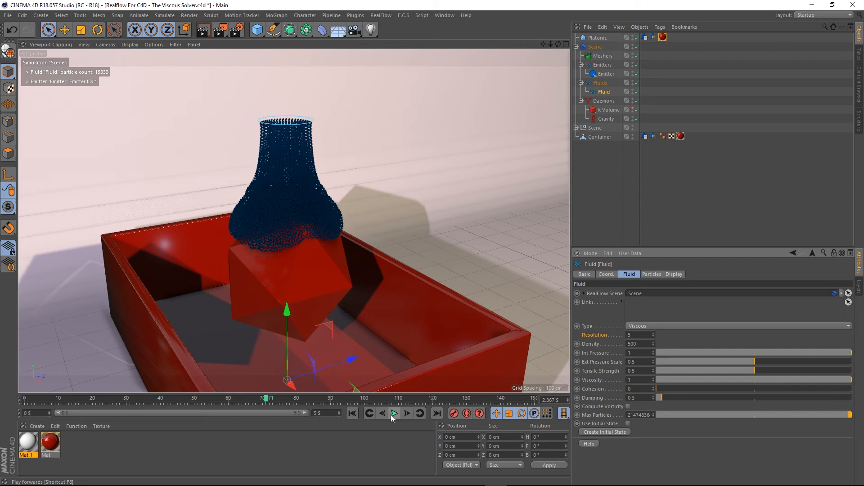
{"action": "left_click", "coordinate": [354, 414]}
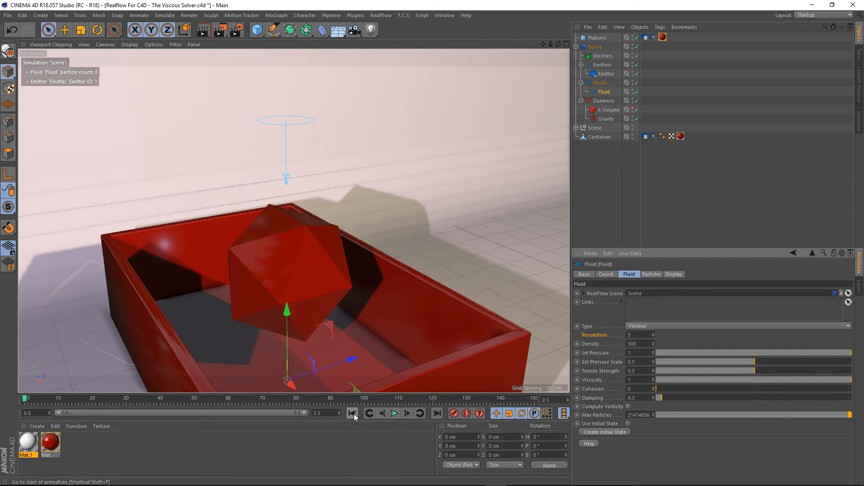
{"action": "key", "text": "ctrl+z"}
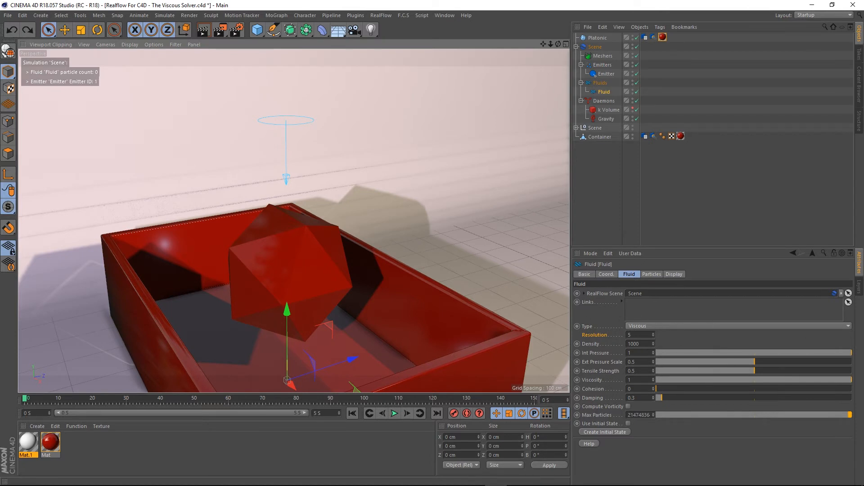
- Select the RealFlow Scene object and turn off Auto Params in its solver settings
{"action": "left_click_drag", "start_coordinate": [766, 353], "coordinate": [857, 346]}
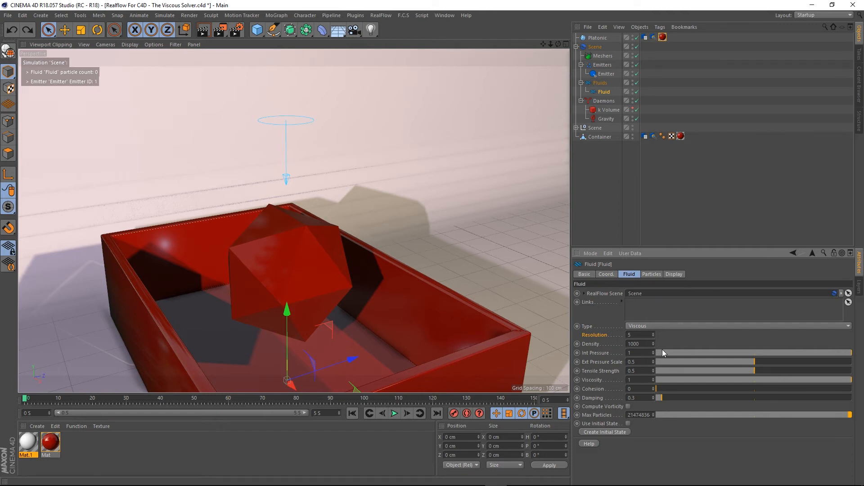
{"action": "left_click", "coordinate": [596, 48]}
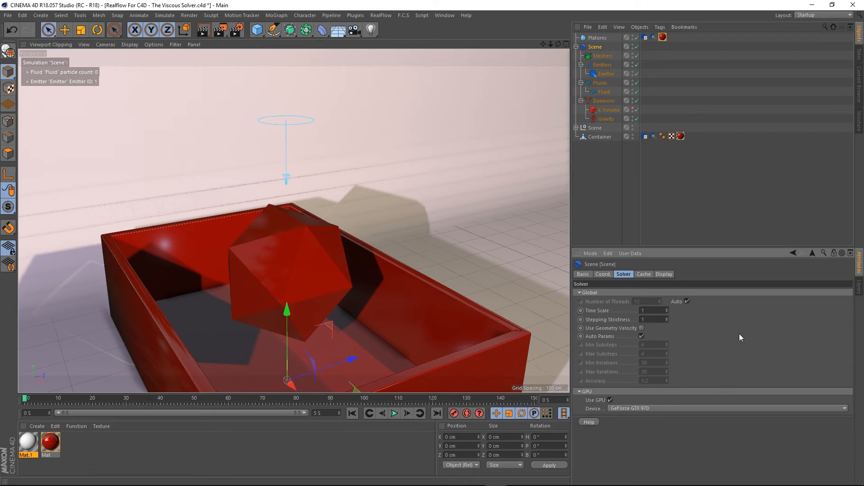
{"action": "left_click", "coordinate": [640, 337]}
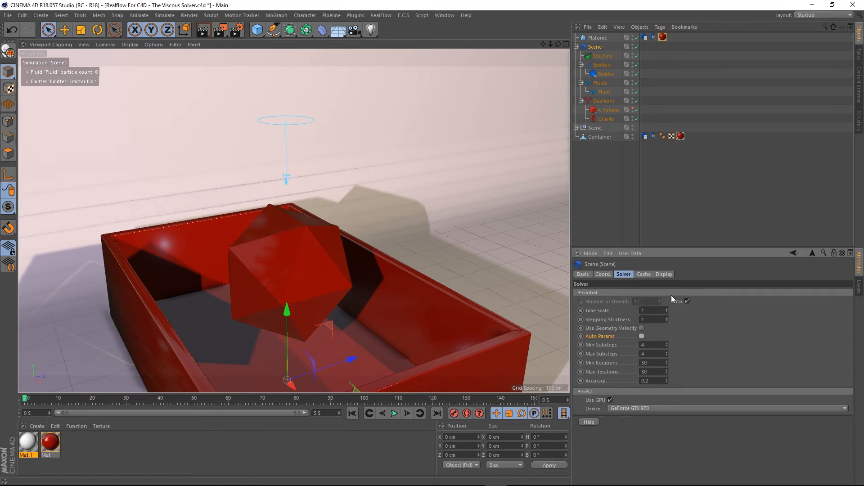
- Select the Fluid object, play the simulation with manual solver parameters, and rewind to the start
{"action": "left_click", "coordinate": [606, 92]}
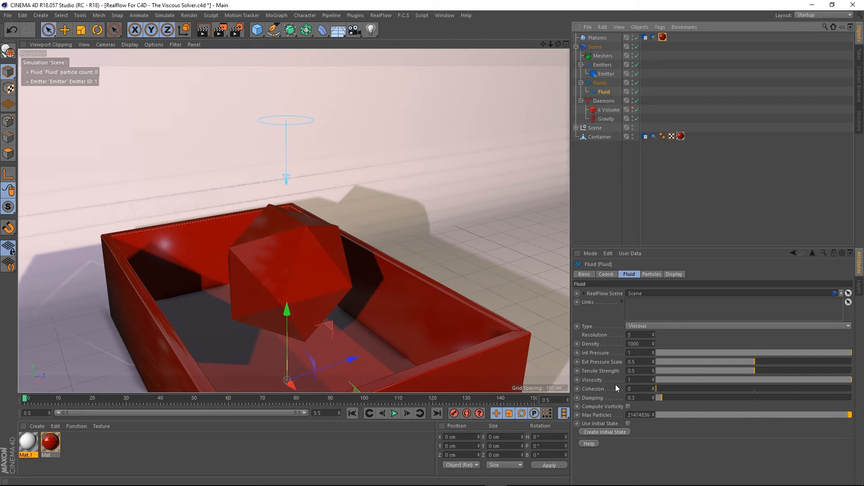
{"action": "left_click", "coordinate": [394, 413]}
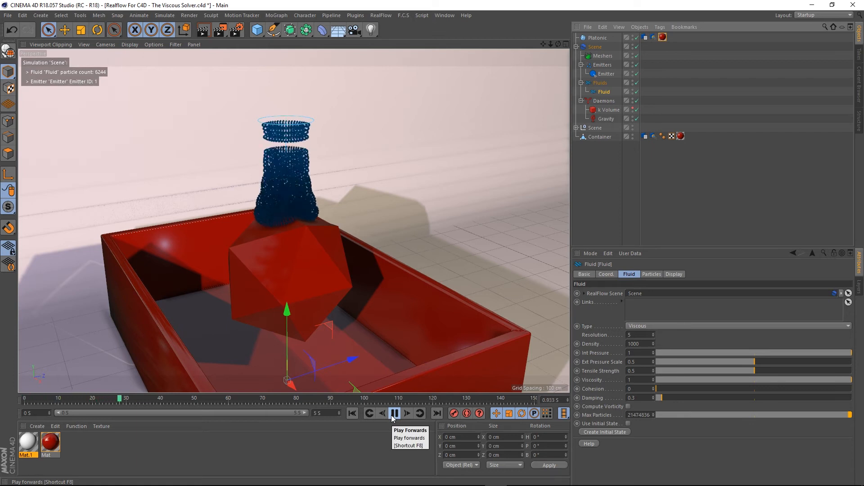
{"action": "left_click", "coordinate": [392, 415]}
{"action": "left_click", "coordinate": [353, 413]}
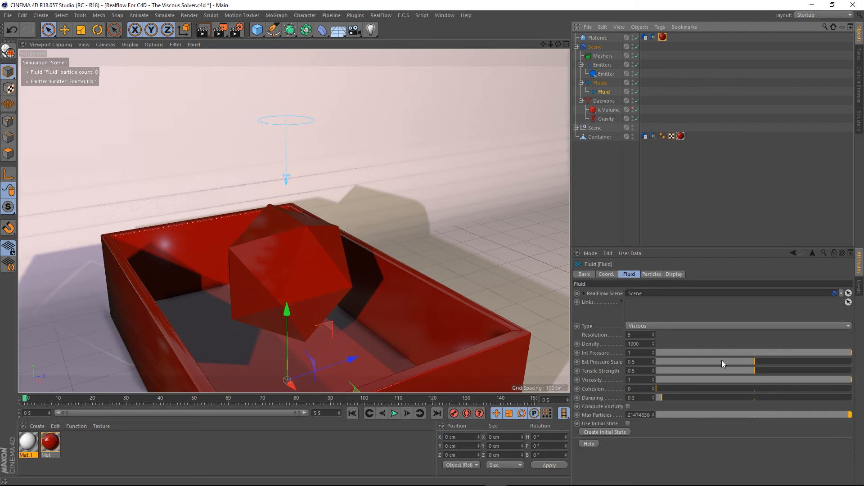
- Set the fluid's Viscosity to 0.5 and play the simulation to check the pour
{"action": "left_click_drag", "start_coordinate": [778, 378], "coordinate": [743, 379]}
{"action": "left_click", "coordinate": [577, 380], "text": "ctrl"}
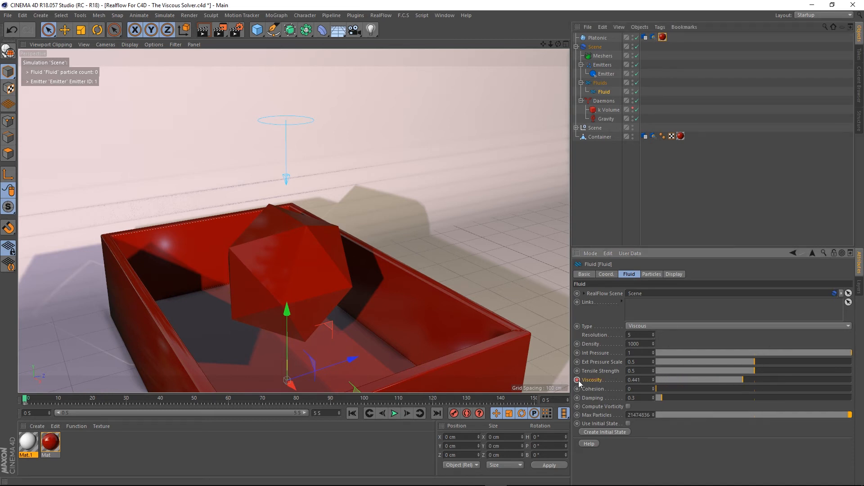
{"action": "key", "text": "ctrl+z"}
{"action": "left_click_drag", "start_coordinate": [728, 377], "coordinate": [751, 382]}
{"action": "left_click_drag", "start_coordinate": [642, 383], "coordinate": [436, 362]}
{"action": "type", "text": ".5"}
{"action": "key", "text": "Return"}
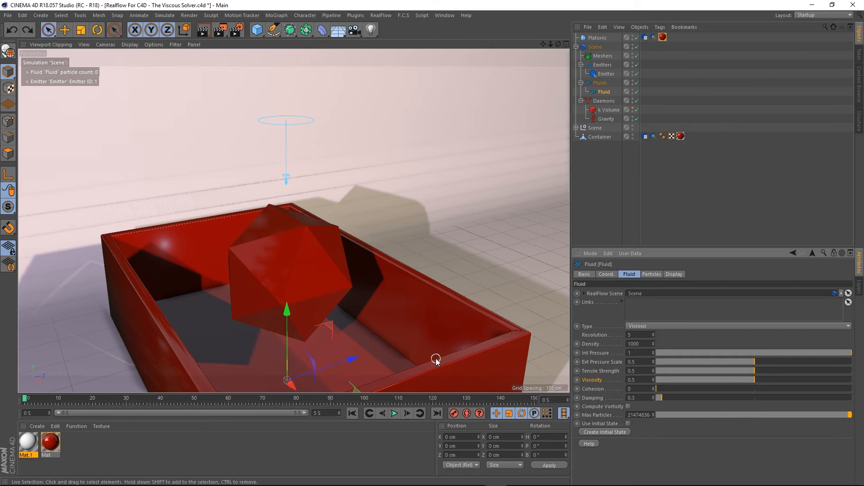
{"action": "left_click", "coordinate": [394, 414]}
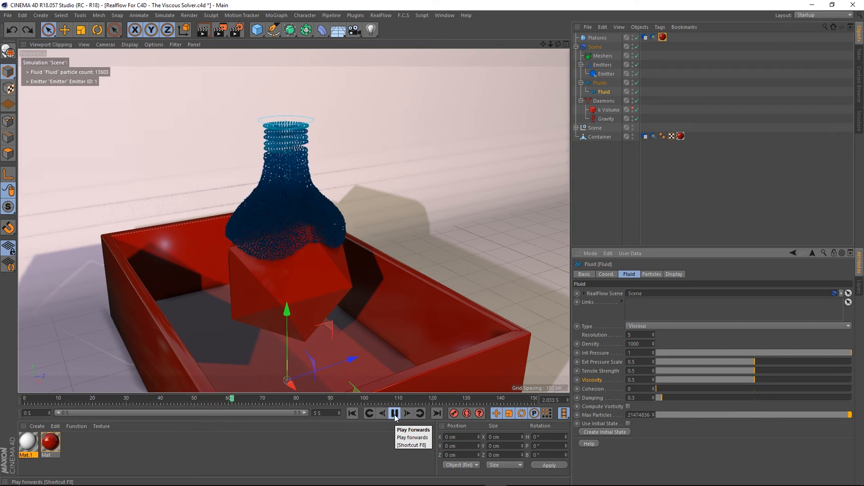
{"action": "left_click", "coordinate": [395, 413]}
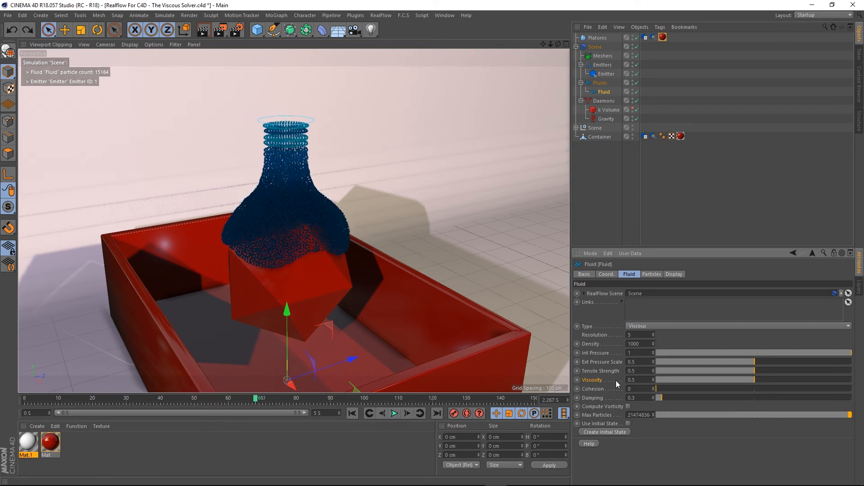
- Set the Viscosity to 0.25, rewind, play the simulation again, and rewind to the start
{"action": "left_click", "coordinate": [647, 383]}
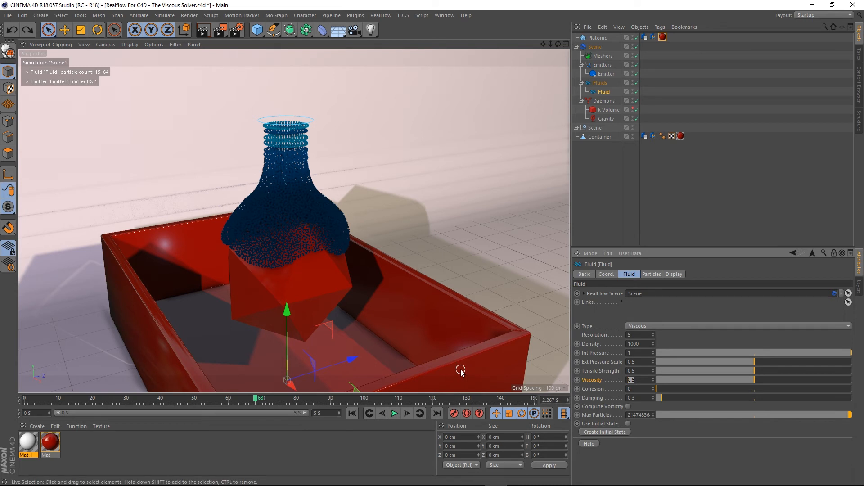
{"action": "type", "text": "0.25"}
{"action": "key", "text": "Return"}
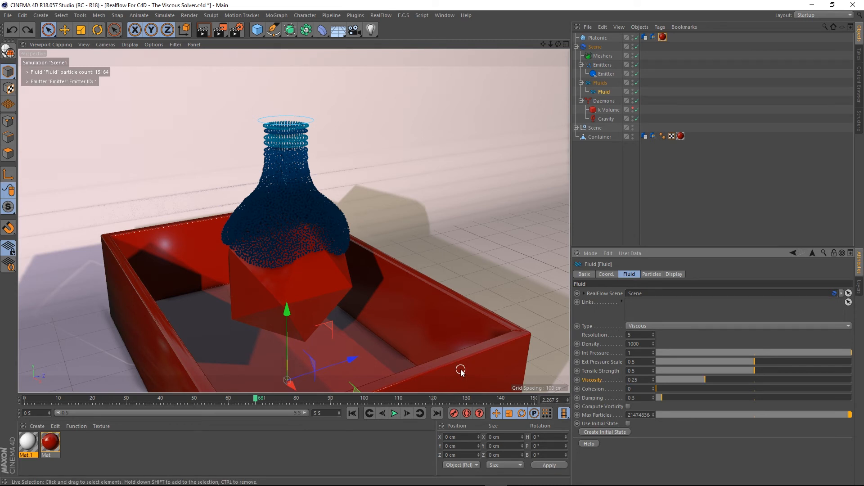
{"action": "left_click", "coordinate": [352, 413]}
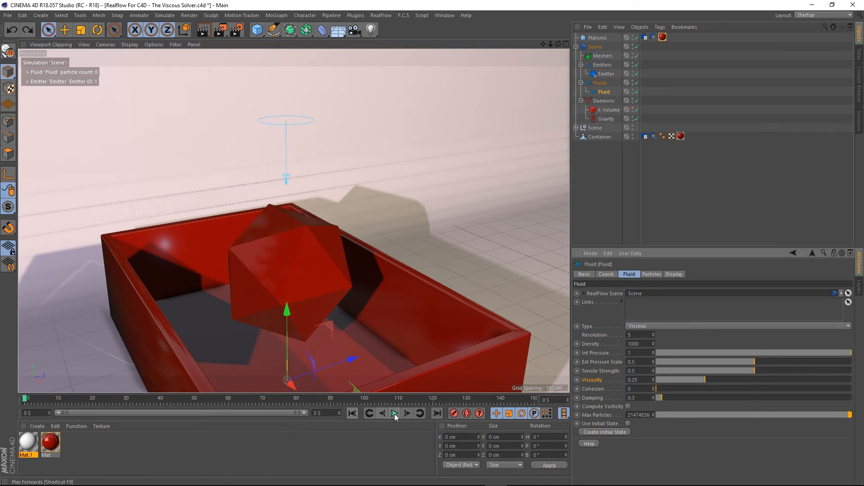
{"action": "left_click", "coordinate": [394, 413]}
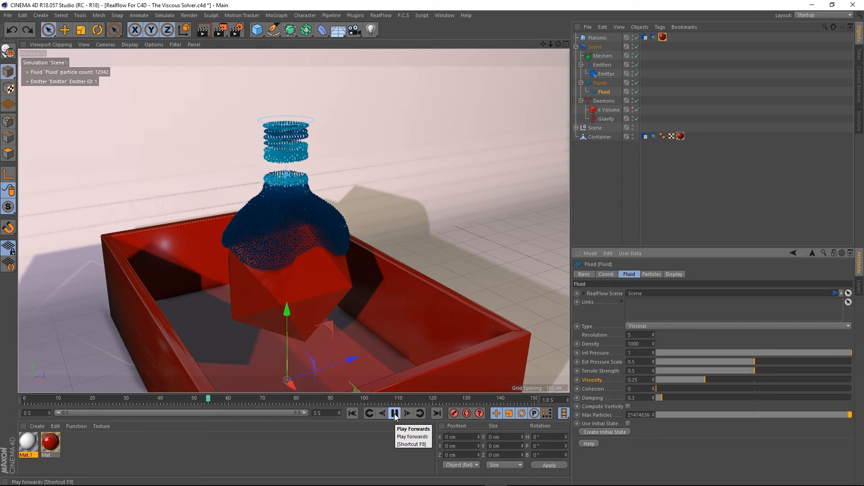
{"action": "left_click", "coordinate": [395, 413]}
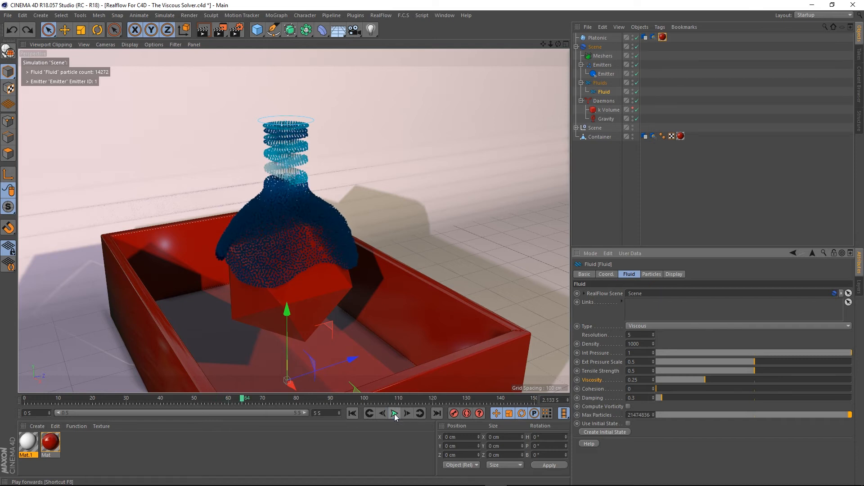
{"action": "left_click", "coordinate": [353, 413]}
- Set the fluid's Viscosity to 0.15 and play the simulation
{"action": "left_click_drag", "start_coordinate": [641, 380], "coordinate": [386, 367]}
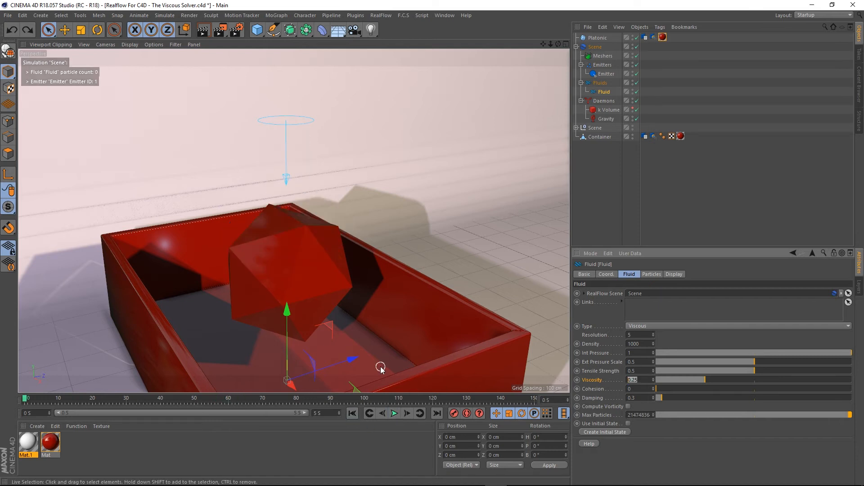
{"action": "type", "text": "."}
{"action": "left_click", "coordinate": [393, 413]}
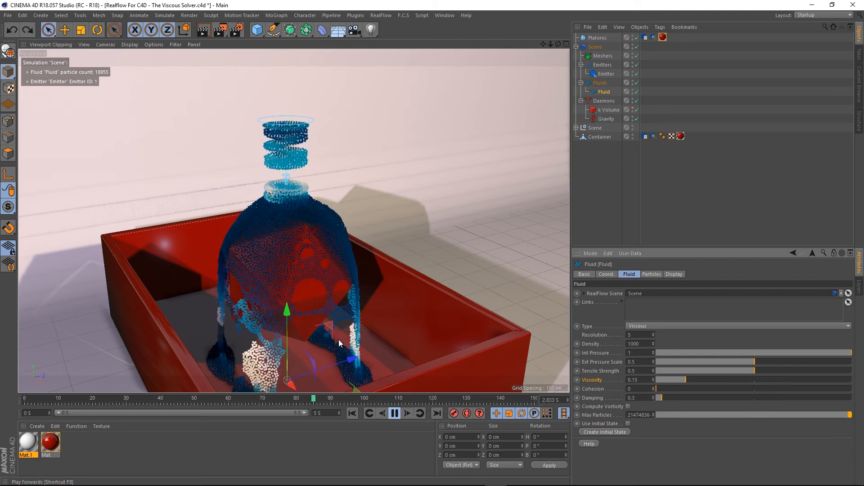
- Watch the viscosity 0.15 simulation from a new viewing angle, rewinding and replaying it
{"action": "scroll", "coordinate": [290, 283], "scroll_direction": "down", "scroll_amount": 1}
{"action": "middle_click_drag", "start_coordinate": [271, 199], "coordinate": [267, 175], "text": "alt"}
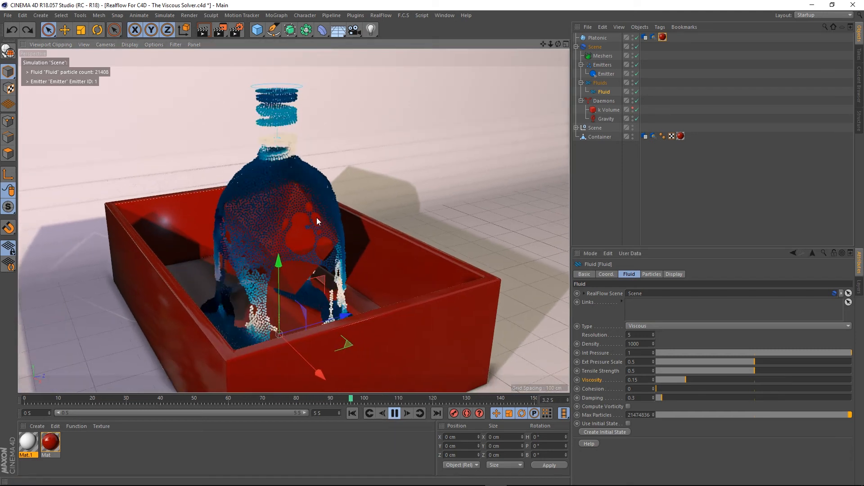
{"action": "left_click_drag", "start_coordinate": [320, 241], "coordinate": [338, 271], "text": "alt"}
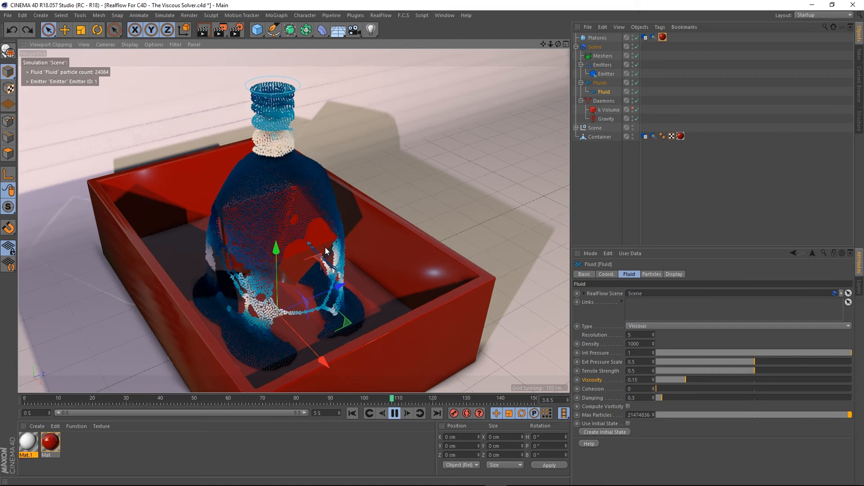
{"action": "left_click", "coordinate": [394, 413]}
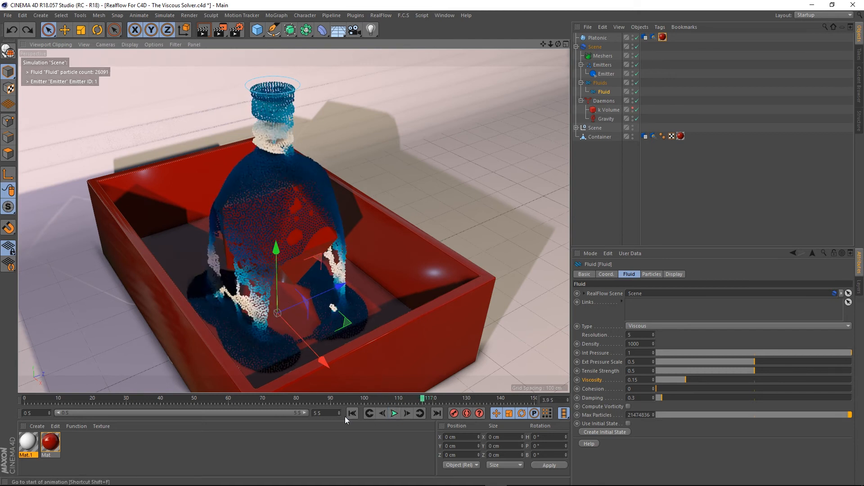
{"action": "left_click", "coordinate": [350, 414]}
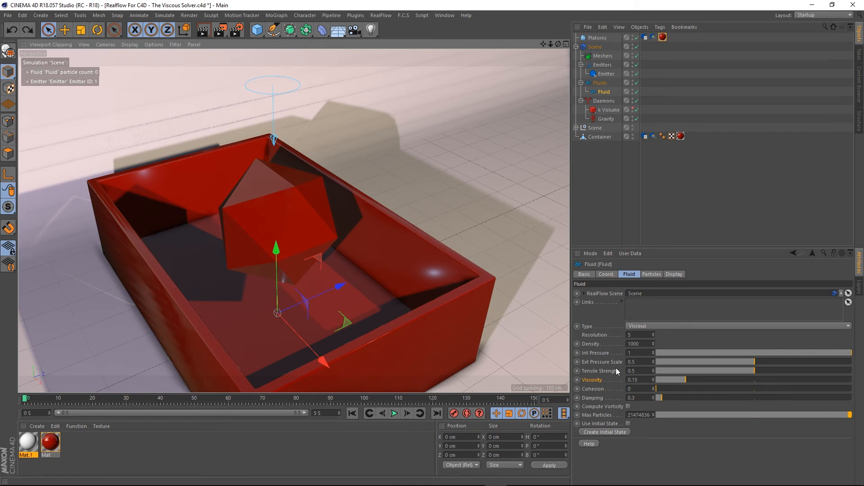
{"action": "left_click", "coordinate": [395, 413]}
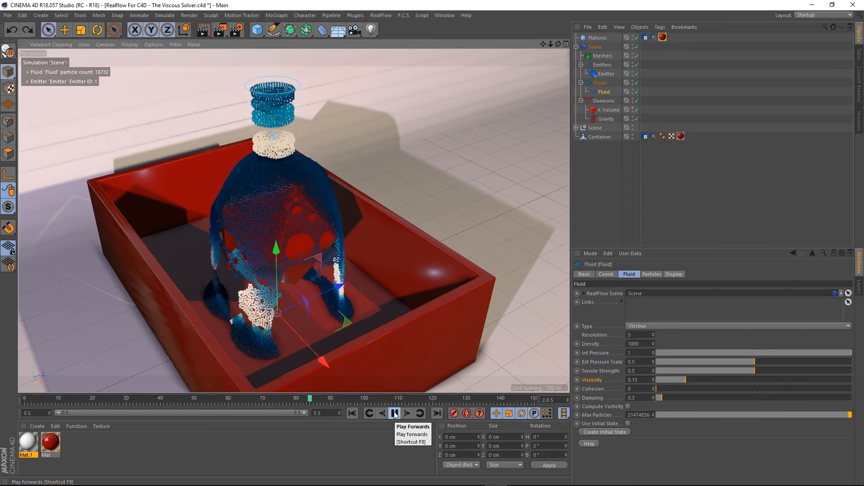
{"action": "left_click", "coordinate": [395, 414]}
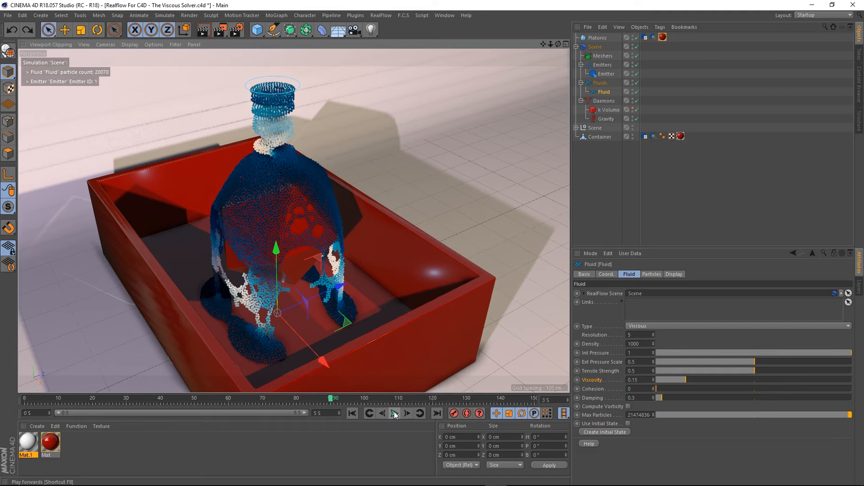
- Rewind the simulation, raise the fluid's Tensile Strength to 1, and play the simulation to check the pour
{"action": "left_click", "coordinate": [352, 416]}
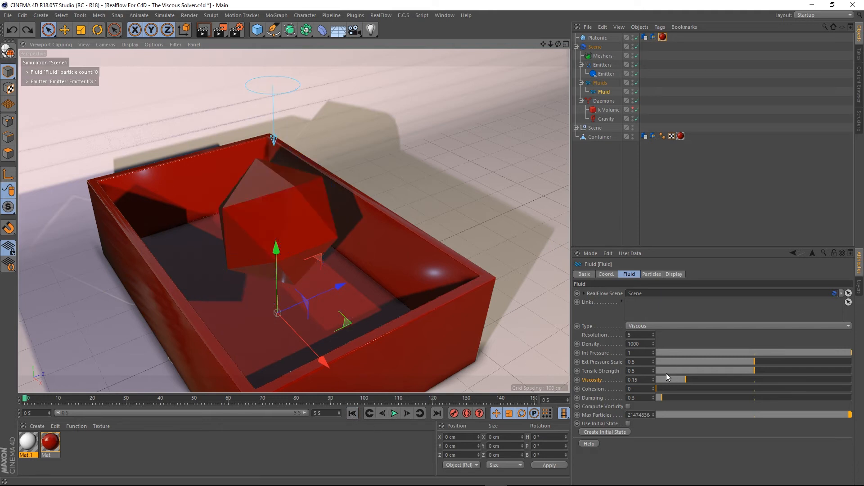
{"action": "left_click_drag", "start_coordinate": [744, 373], "coordinate": [829, 368]}
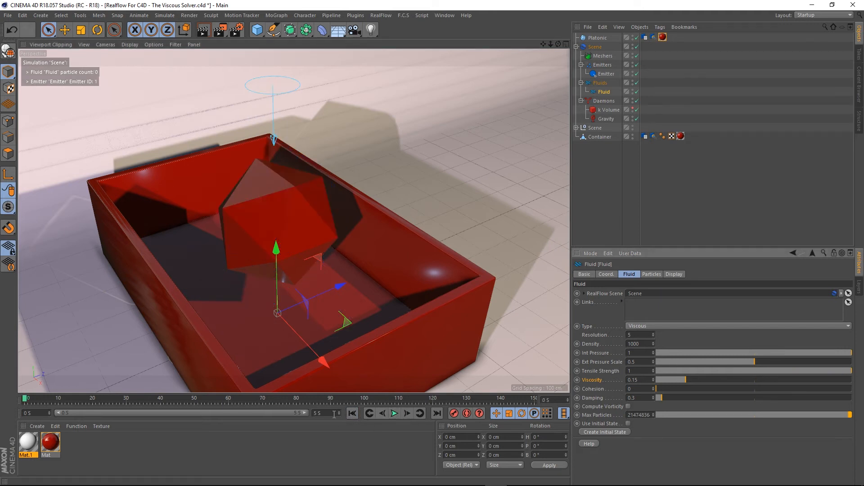
{"action": "left_click", "coordinate": [394, 413]}
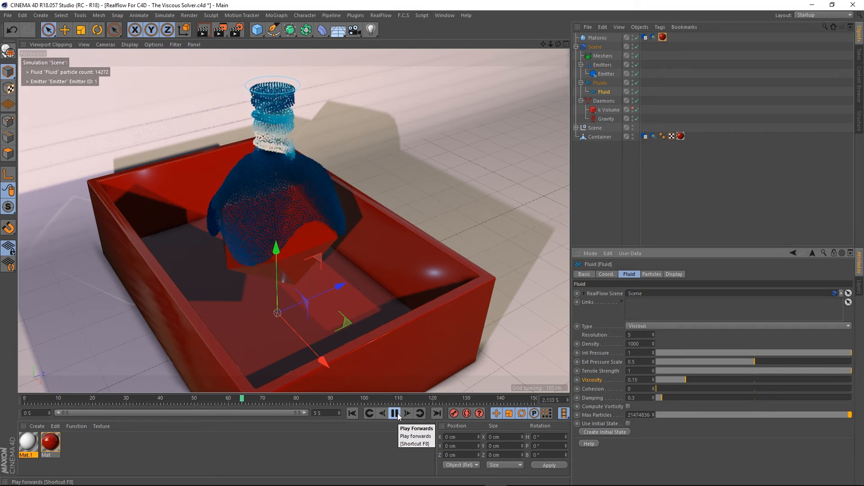
{"action": "left_click", "coordinate": [397, 414]}
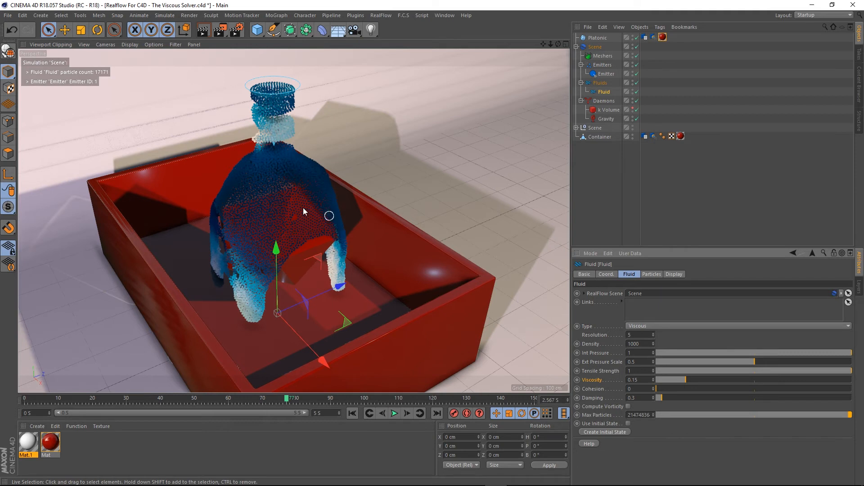
{"action": "left_click", "coordinate": [394, 413]}
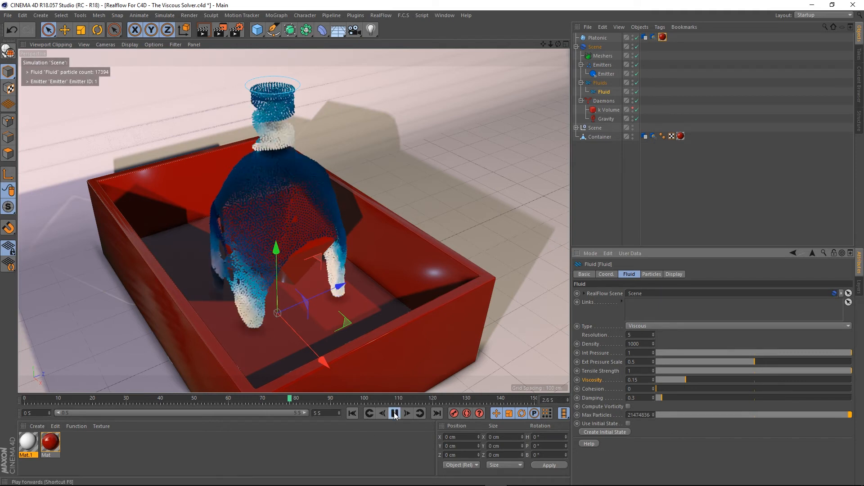
{"action": "left_click", "coordinate": [395, 413]}
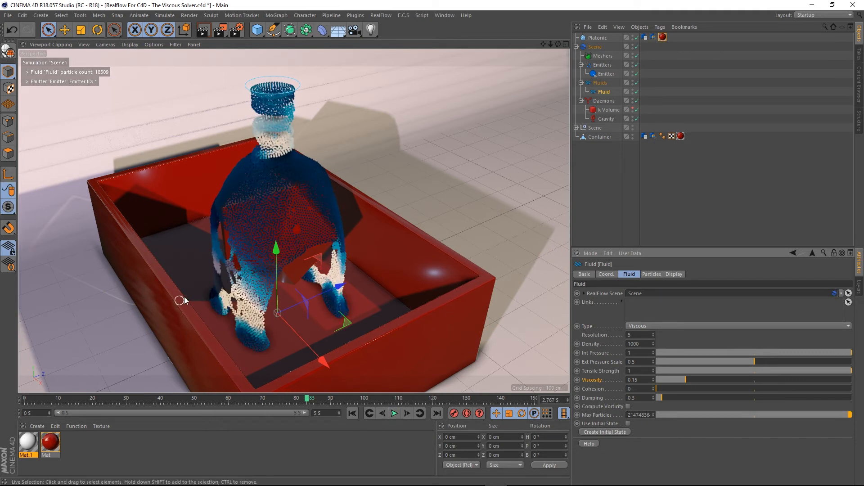
- Watch the simulation from a closer angle, replaying and pausing it
{"action": "left_click_drag", "start_coordinate": [258, 276], "coordinate": [335, 296], "text": "alt"}
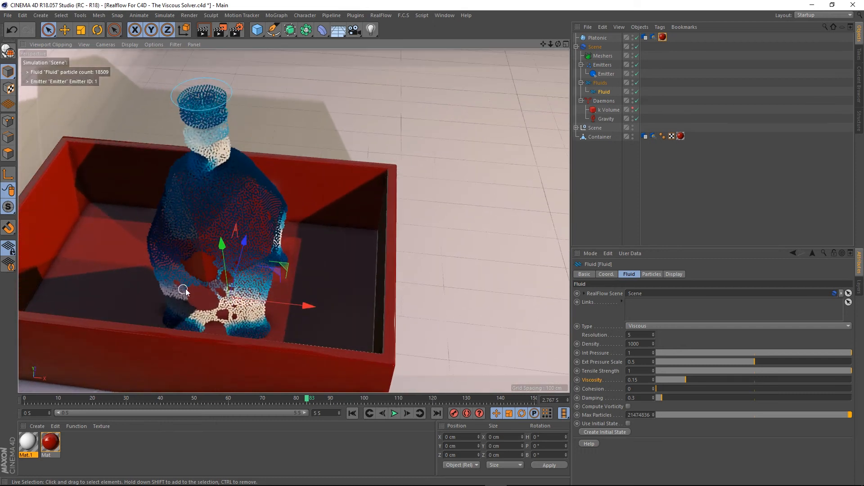
{"action": "left_click_drag", "start_coordinate": [264, 280], "coordinate": [206, 253], "text": "alt"}
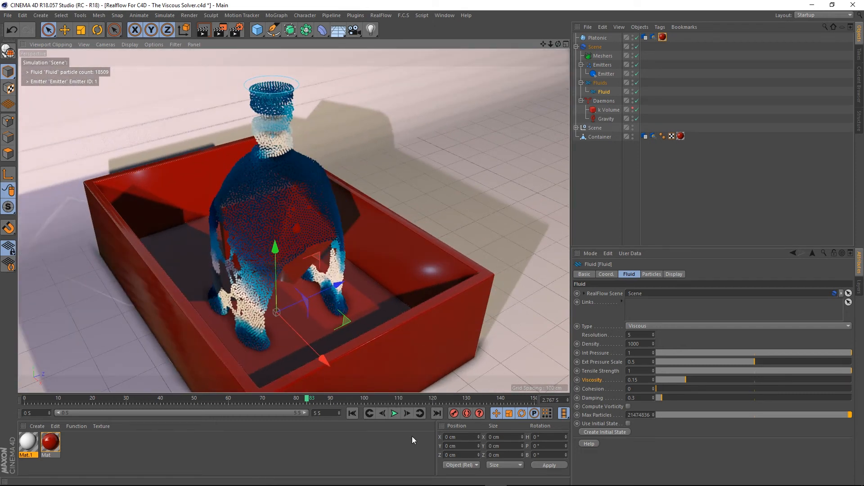
{"action": "left_click", "coordinate": [394, 414]}
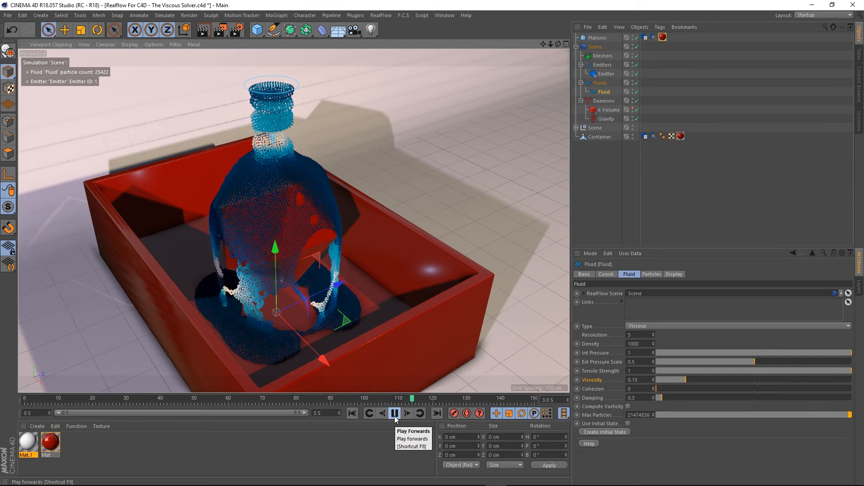
{"action": "mouse_move", "coordinate": [297, 250]}
{"action": "left_mouse_down", "text": "alt"}
{"action": "mouse_move", "coordinate": [210, 220]}
{"action": "mouse_move", "coordinate": [231, 216]}
{"action": "mouse_move", "coordinate": [285, 240]}
{"action": "mouse_move", "coordinate": [288, 252]}
{"action": "left_mouse_up", "text": "alt"}
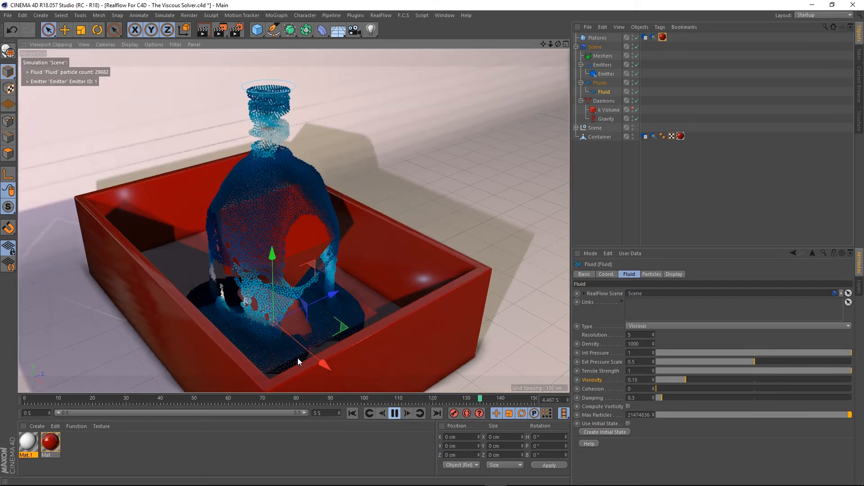
{"action": "left_click", "coordinate": [395, 413]}
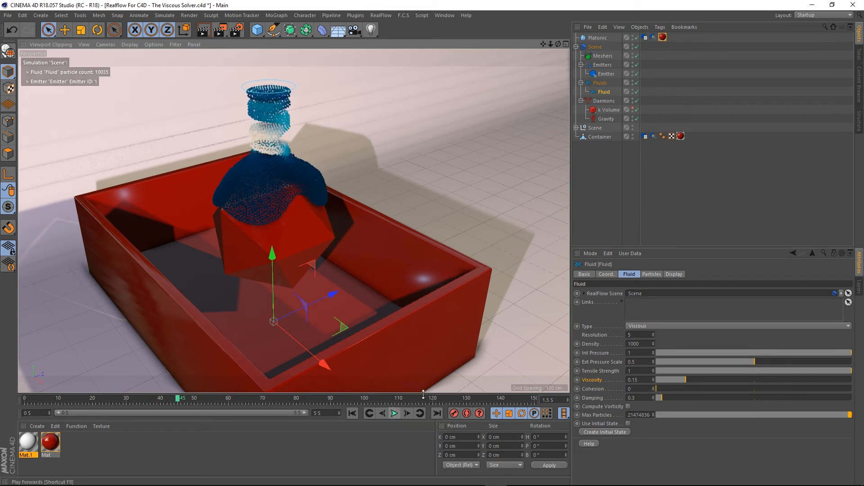
- Undo the Tensile Strength change, rewind, and play the simulation again
{"action": "key", "text": "ctrl+z"}
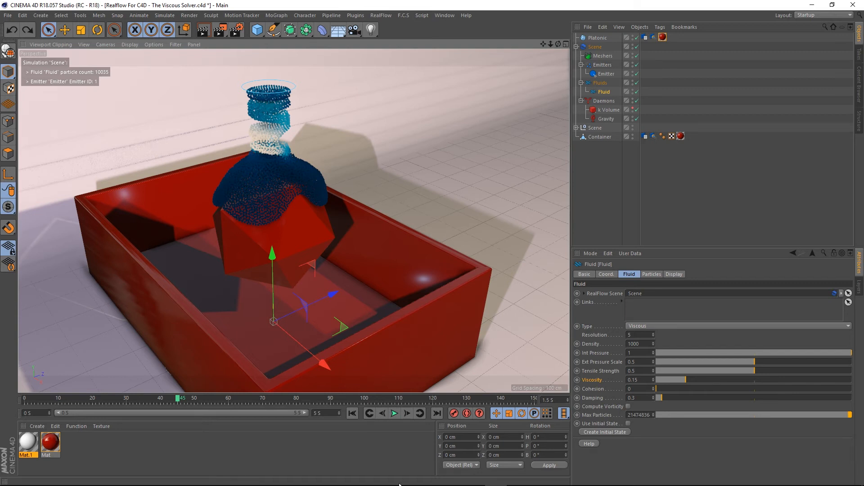
{"action": "left_click", "coordinate": [353, 413]}
{"action": "left_click", "coordinate": [395, 413]}
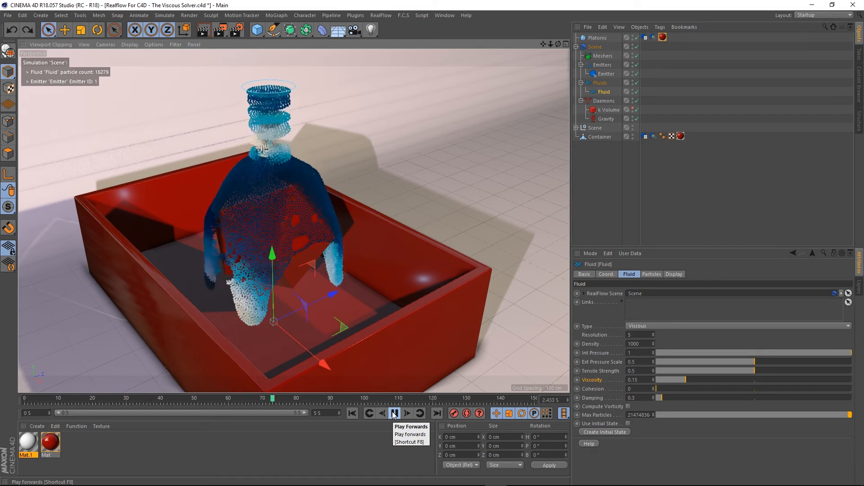
- Rewind, set the fluid's Cohesion to 1, play the simulation briefly, and rewind to the start
{"action": "left_click", "coordinate": [353, 413]}
{"action": "left_click_drag", "start_coordinate": [670, 390], "coordinate": [860, 390]}
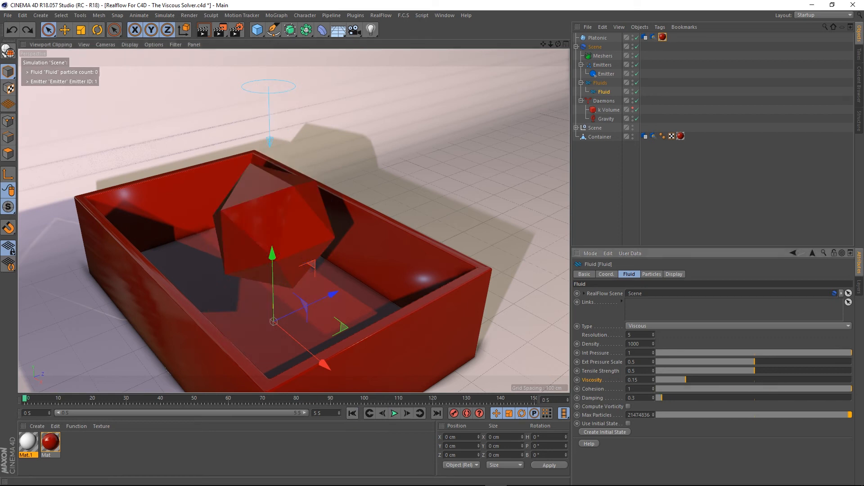
{"action": "left_click", "coordinate": [394, 413]}
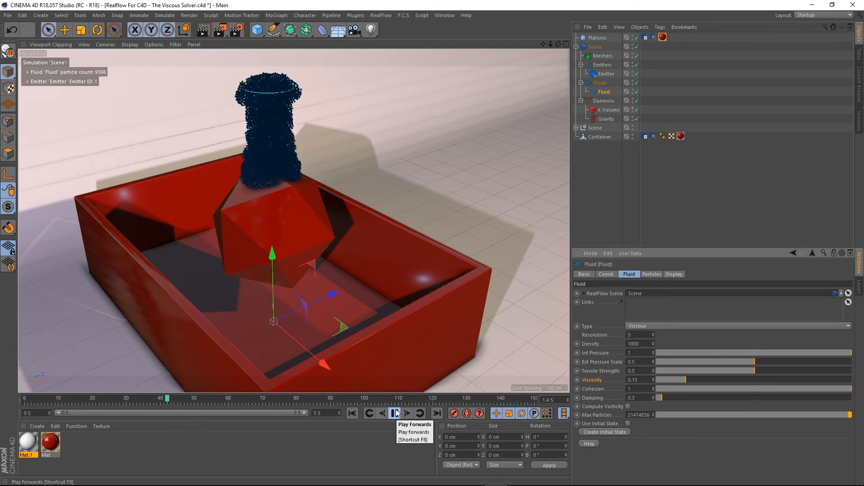
{"action": "left_click", "coordinate": [395, 413]}
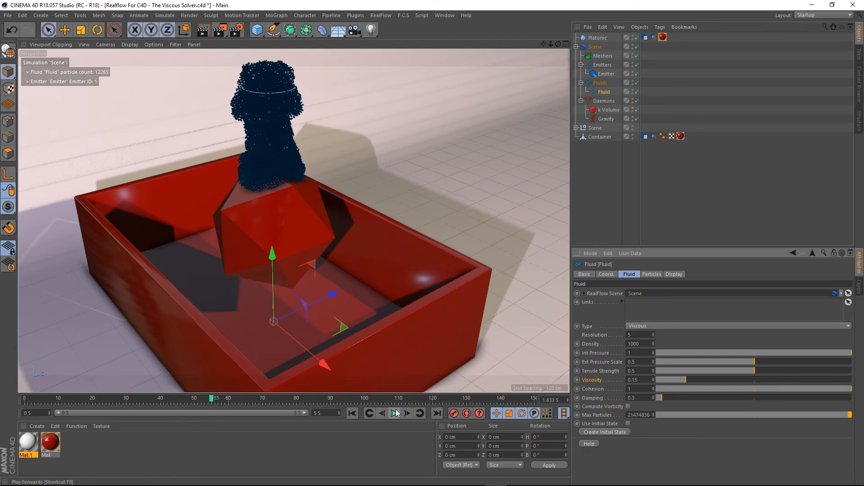
{"action": "left_click", "coordinate": [352, 414]}
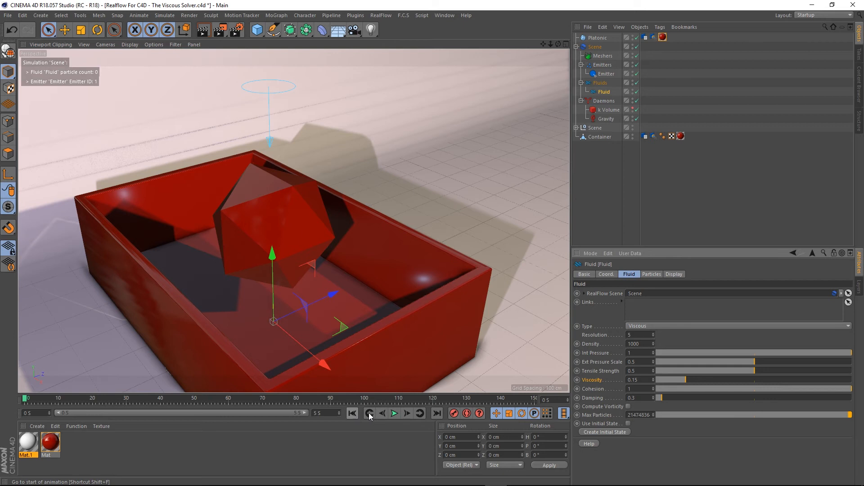
- Set the Cohesion to 0.5 and play the simulation, watching the pour up close
{"action": "left_click", "coordinate": [754, 391]}
{"action": "key", "text": "ctrl+z"}
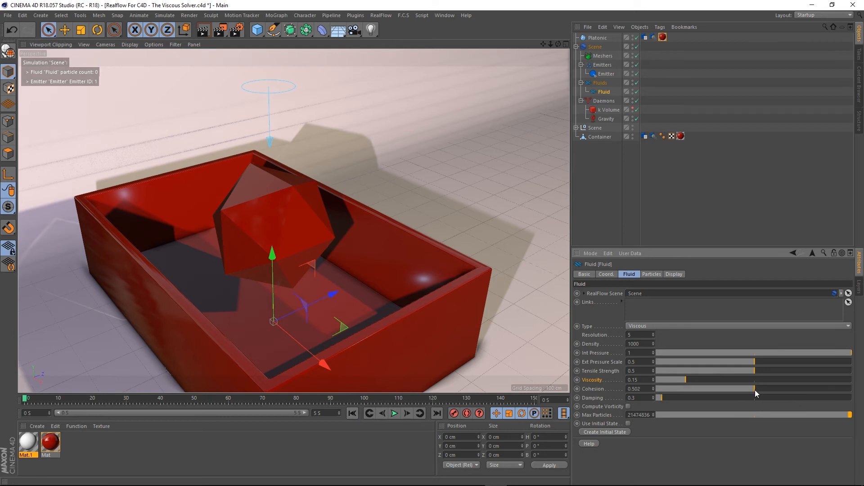
{"action": "left_click_drag", "start_coordinate": [755, 389], "coordinate": [753, 390]}
{"action": "left_click", "coordinate": [635, 389]}
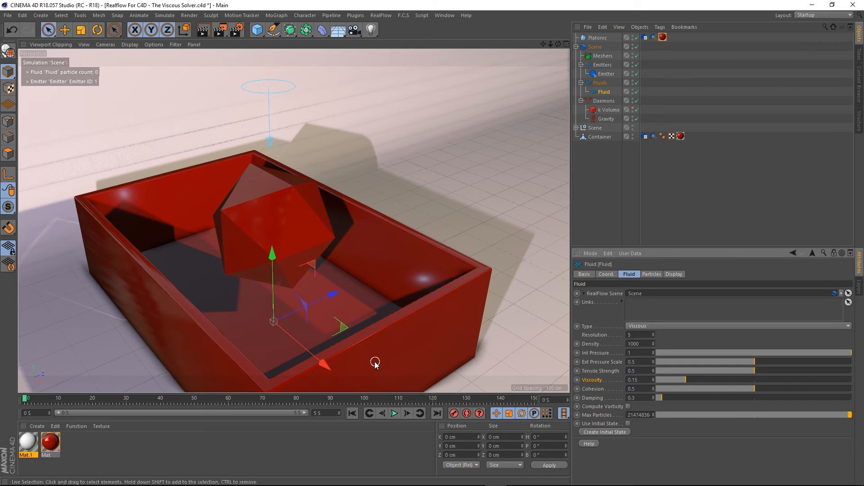
{"action": "left_click", "coordinate": [392, 416]}
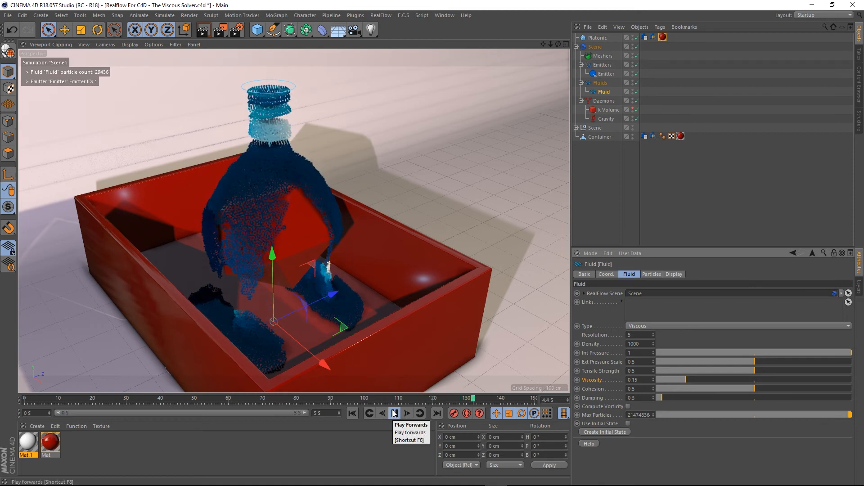
{"action": "scroll", "coordinate": [315, 365], "scroll_direction": "up", "scroll_amount": 3}
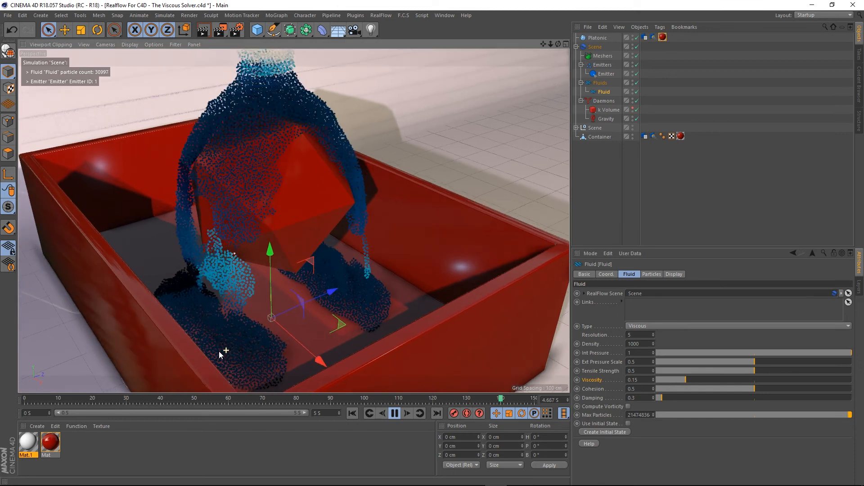
{"action": "left_click_drag", "start_coordinate": [220, 351], "coordinate": [239, 308], "text": "alt"}
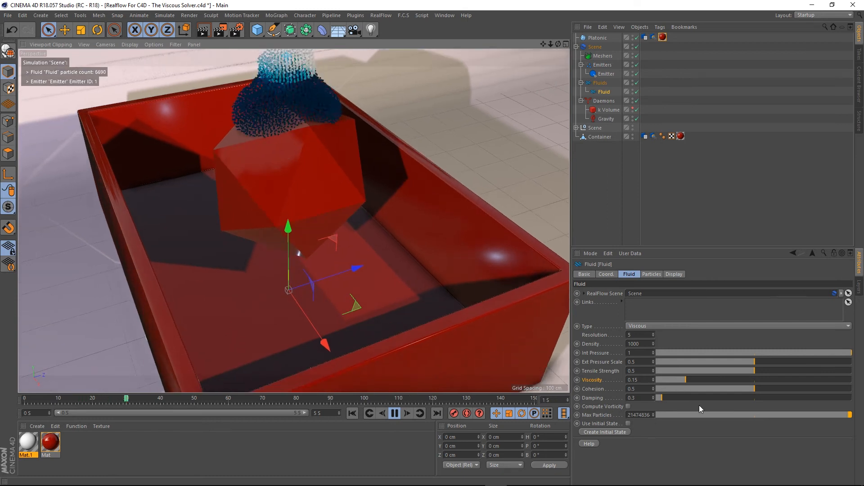
- Set the Cohesion to 0.75, rewind, and play the simulation again
{"action": "double_click", "coordinate": [634, 389]}
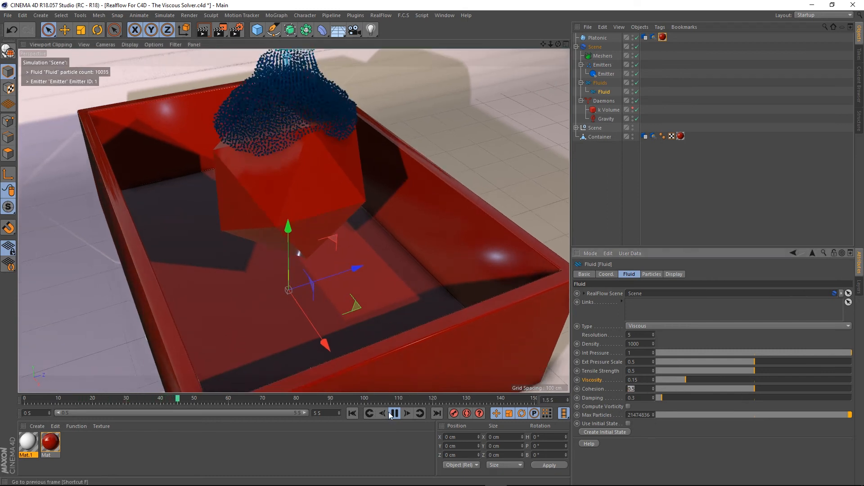
{"action": "left_click", "coordinate": [352, 413]}
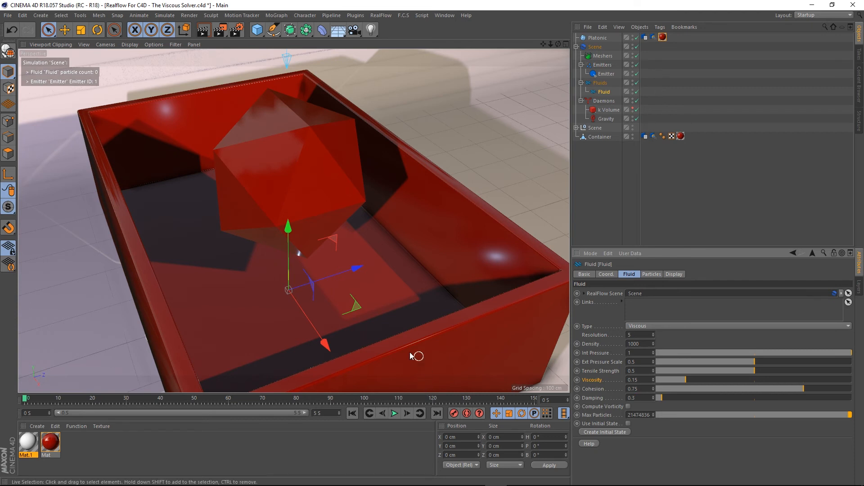
{"action": "left_click_drag", "start_coordinate": [411, 356], "coordinate": [291, 187], "text": "alt"}
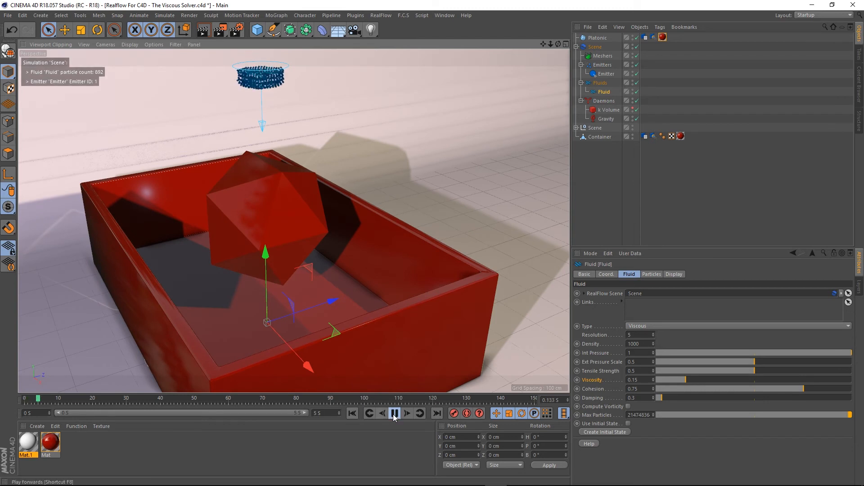
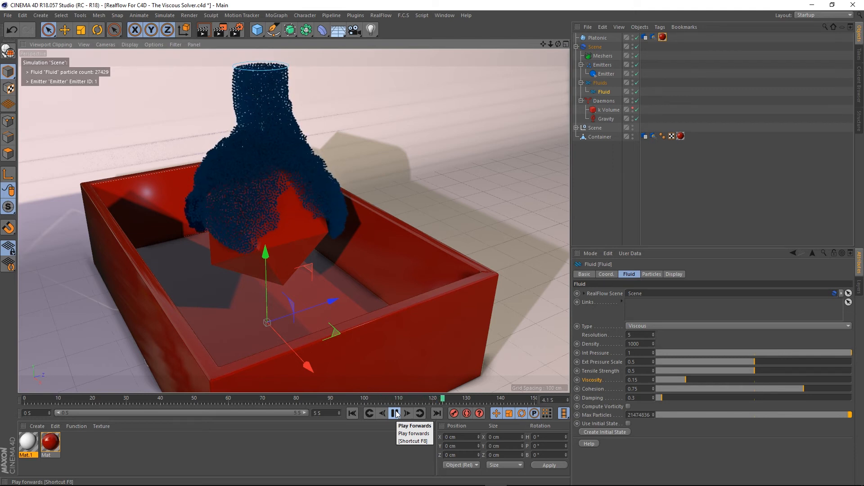
- Stop playback, rewind to the start, and reset the fluid's Cohesion to its default value
{"action": "left_click", "coordinate": [396, 413]}
{"action": "left_click", "coordinate": [354, 413]}
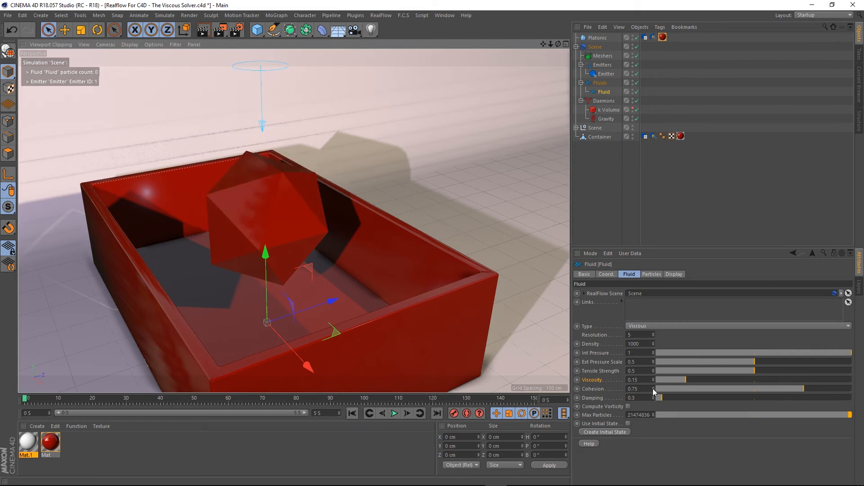
{"action": "right_click", "coordinate": [597, 390]}
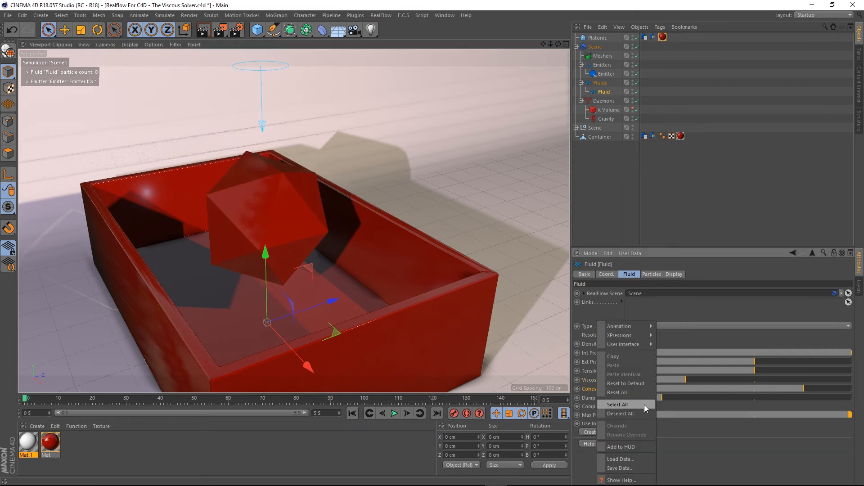
{"action": "left_click", "coordinate": [625, 390]}
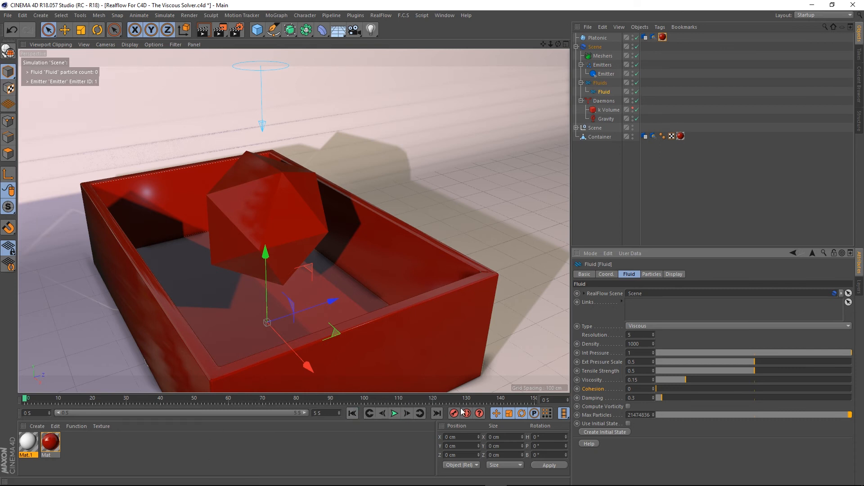
- Play the simulation briefly, stop it, and rewind to the start
{"action": "left_click", "coordinate": [394, 414]}
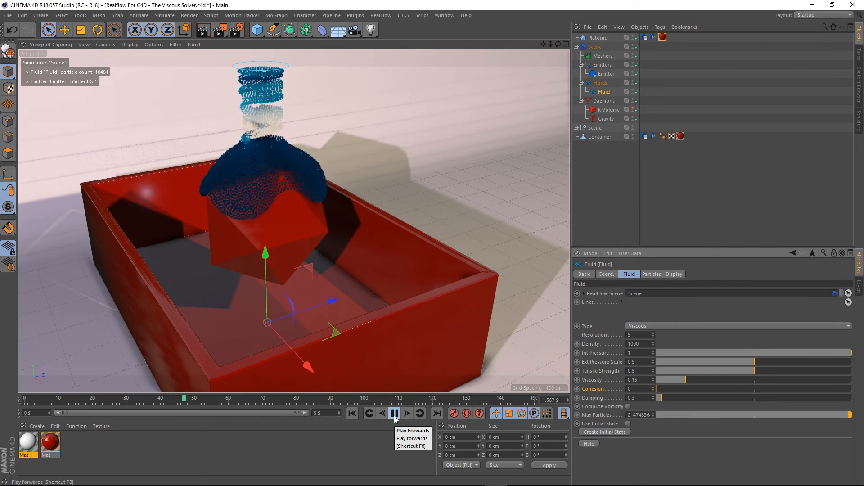
{"action": "left_click", "coordinate": [395, 414]}
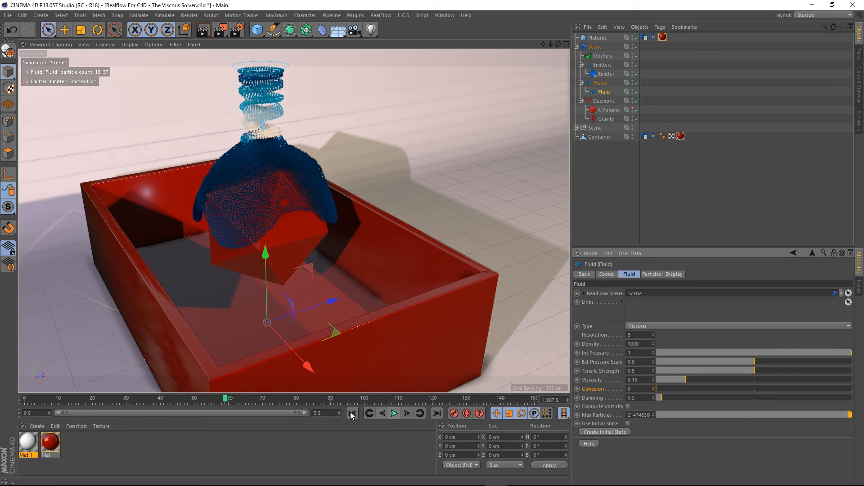
{"action": "left_click", "coordinate": [353, 414]}
- Set the fluid's Viscosity to 0.1, play the simulation, and rewind
{"action": "left_click", "coordinate": [644, 381]}
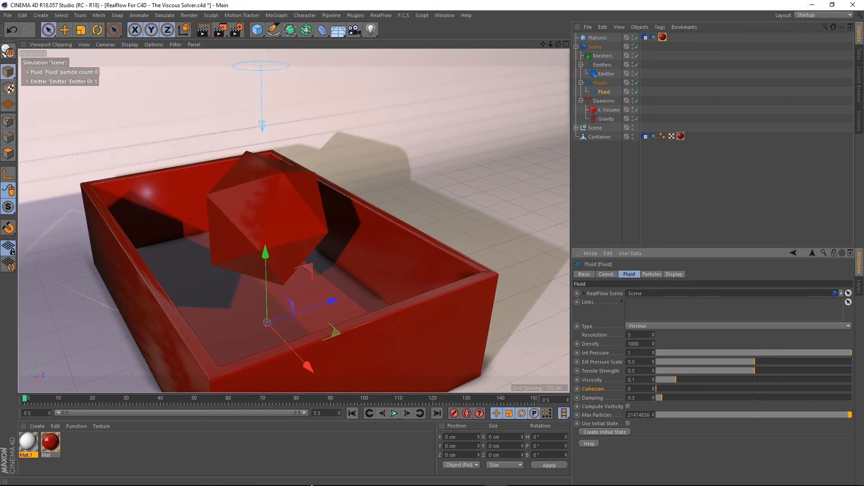
{"action": "left_click", "coordinate": [395, 414]}
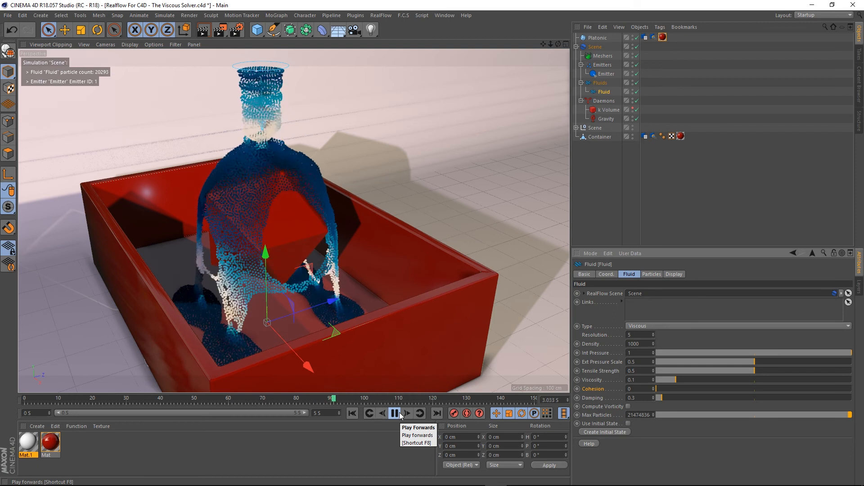
{"action": "left_click", "coordinate": [400, 415]}
{"action": "left_click", "coordinate": [353, 415]}
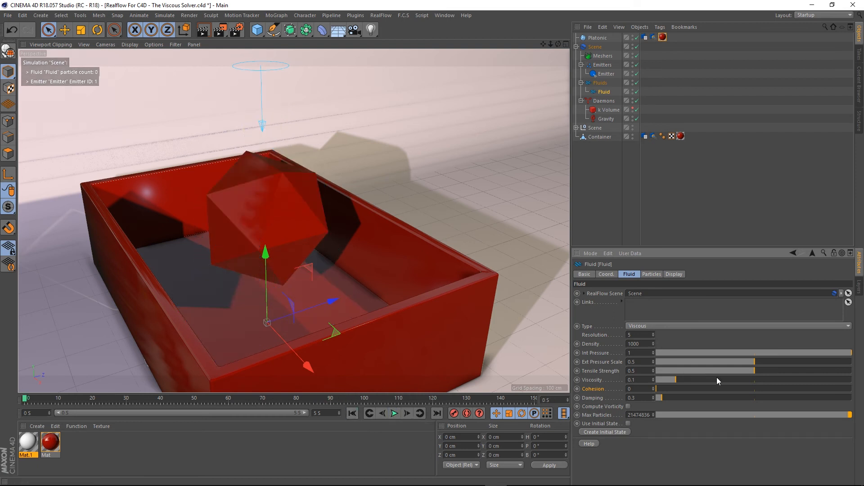
- Set the Damping to 5, play the simulation, and rewind
{"action": "left_click", "coordinate": [754, 398]}
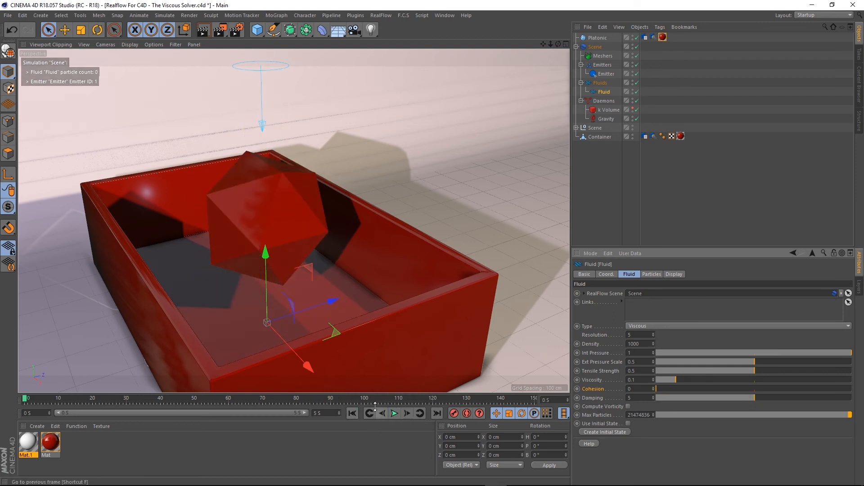
{"action": "left_click", "coordinate": [394, 413]}
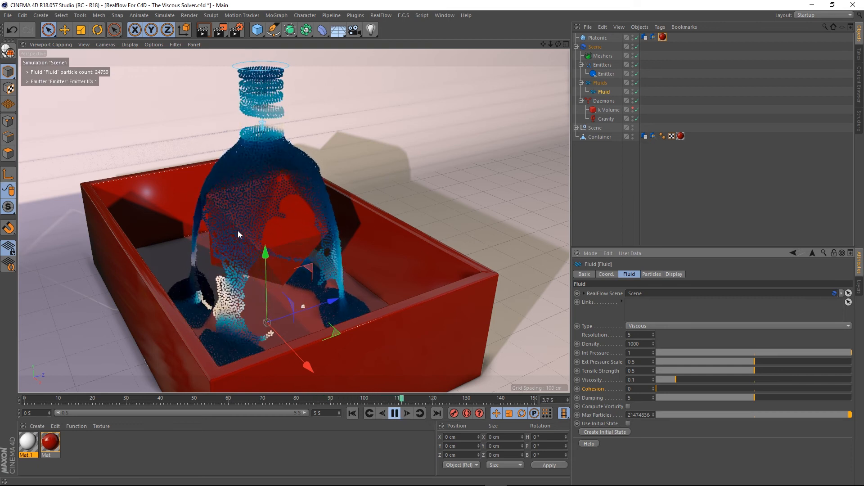
{"action": "left_click", "coordinate": [395, 418]}
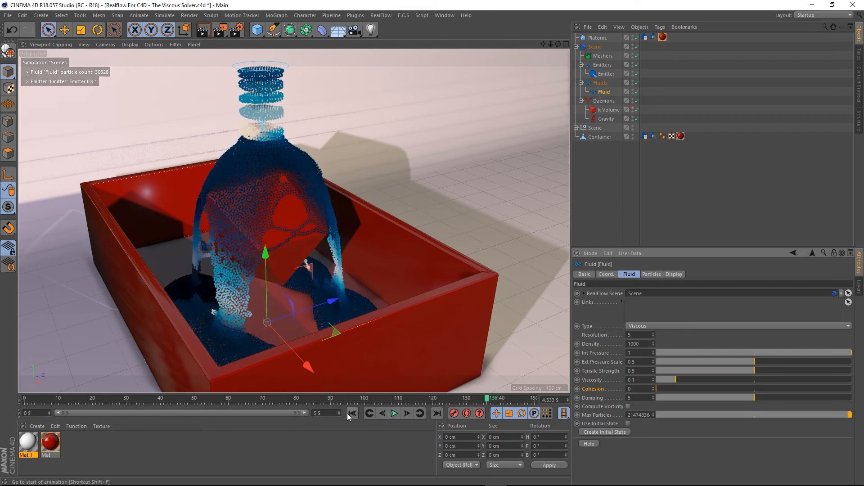
{"action": "left_click", "coordinate": [353, 414]}
- Reset the Damping to its default value, play briefly, and rewind
{"action": "right_click", "coordinate": [590, 397]}
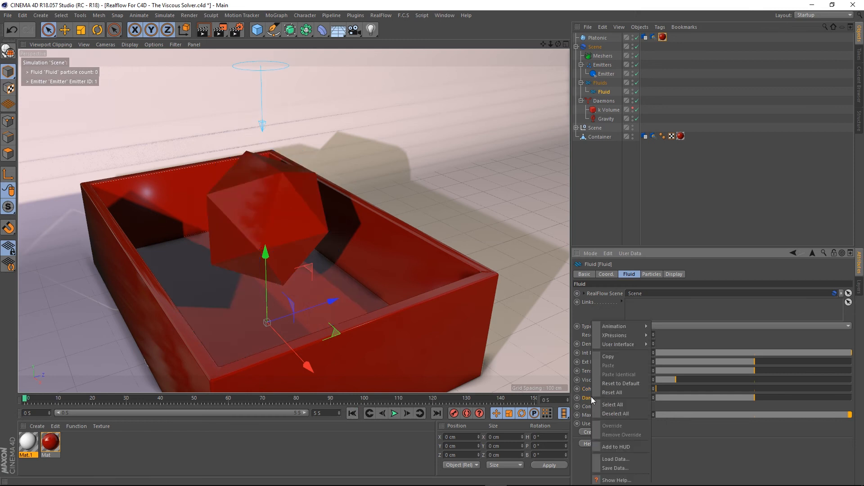
{"action": "left_click", "coordinate": [628, 385]}
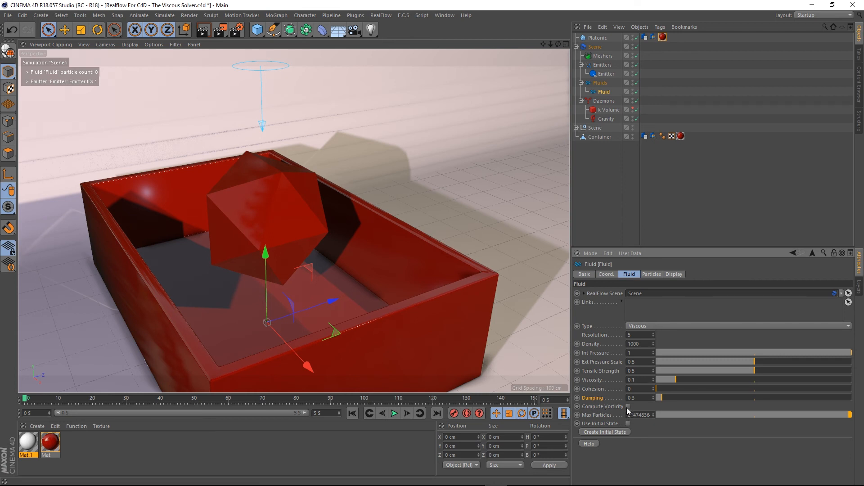
{"action": "left_click", "coordinate": [394, 413]}
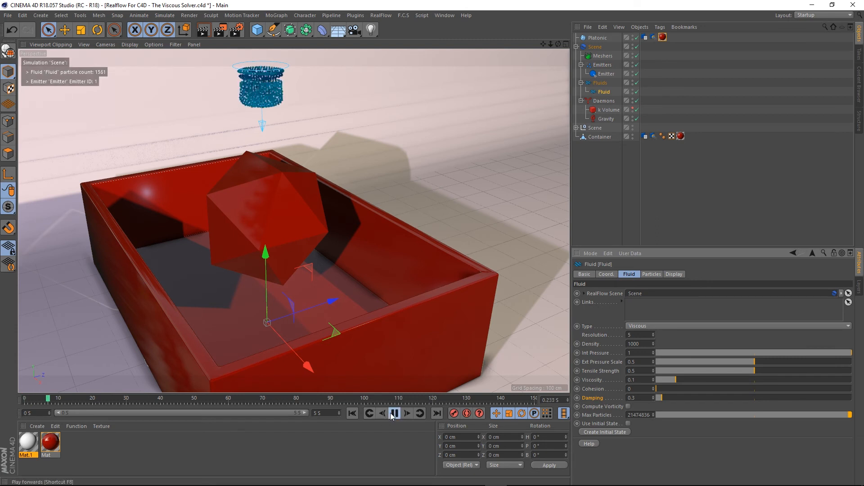
{"action": "left_click", "coordinate": [352, 413]}
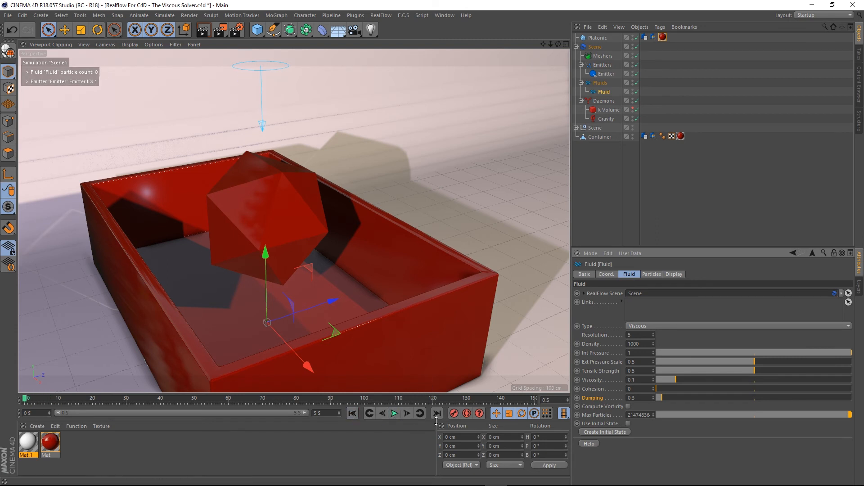
- Play the simulation again, stop it, and rewind
{"action": "left_click", "coordinate": [394, 413]}
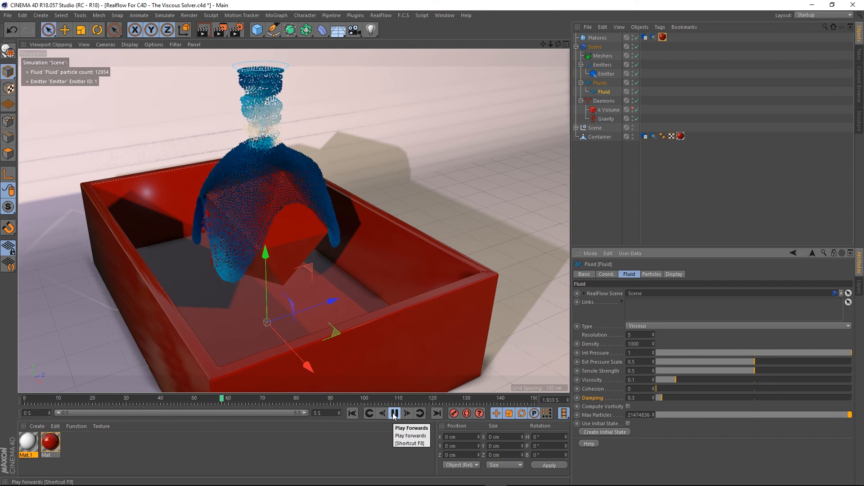
{"action": "left_click", "coordinate": [394, 413]}
{"action": "left_click", "coordinate": [353, 414]}
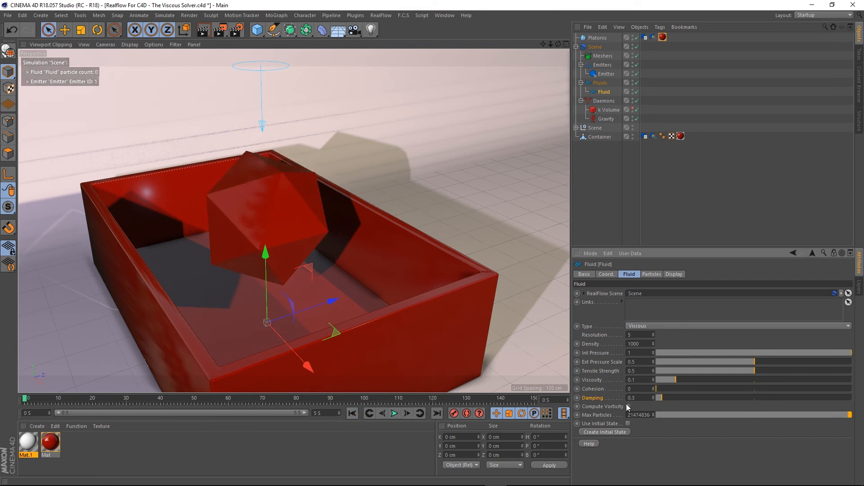
- Enable Compute Vorticity, play the simulation through the pour, and rewind
{"action": "left_click", "coordinate": [393, 414]}
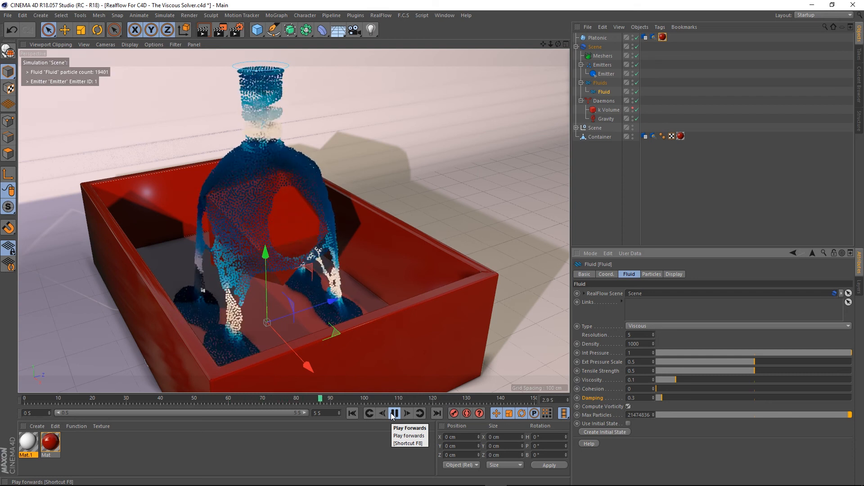
{"action": "left_click", "coordinate": [393, 413]}
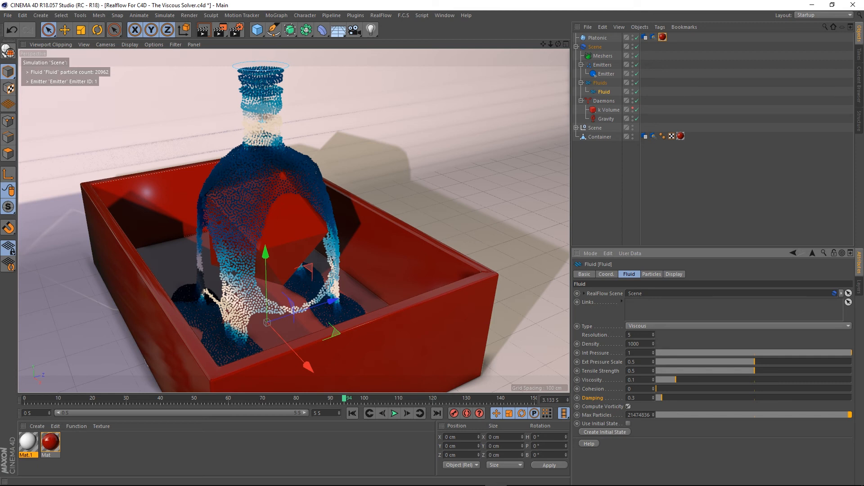
{"action": "left_click", "coordinate": [393, 413]}
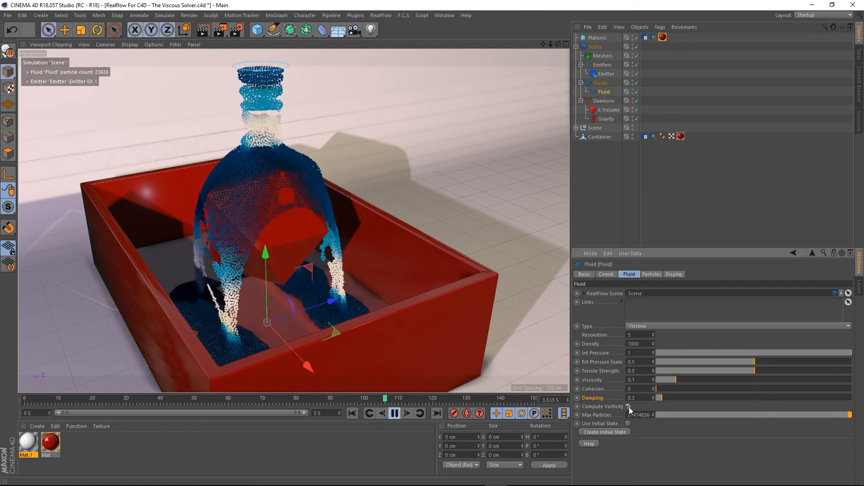
{"action": "left_click", "coordinate": [395, 413]}
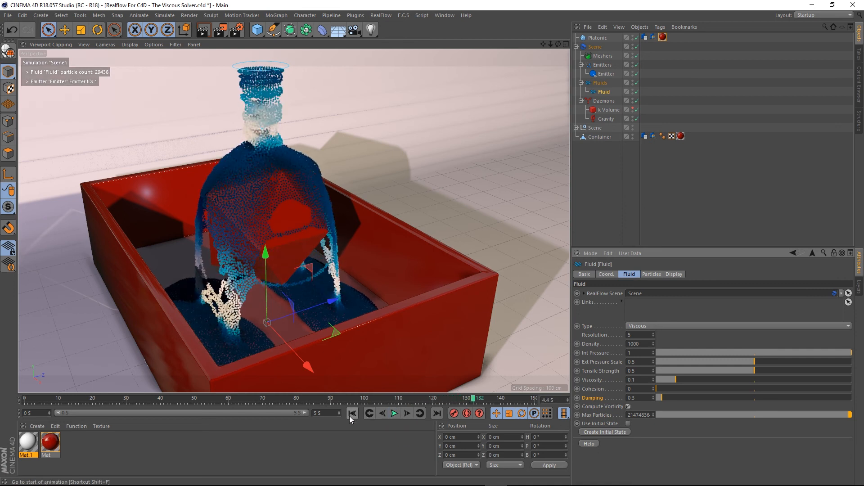
{"action": "left_click", "coordinate": [349, 415]}
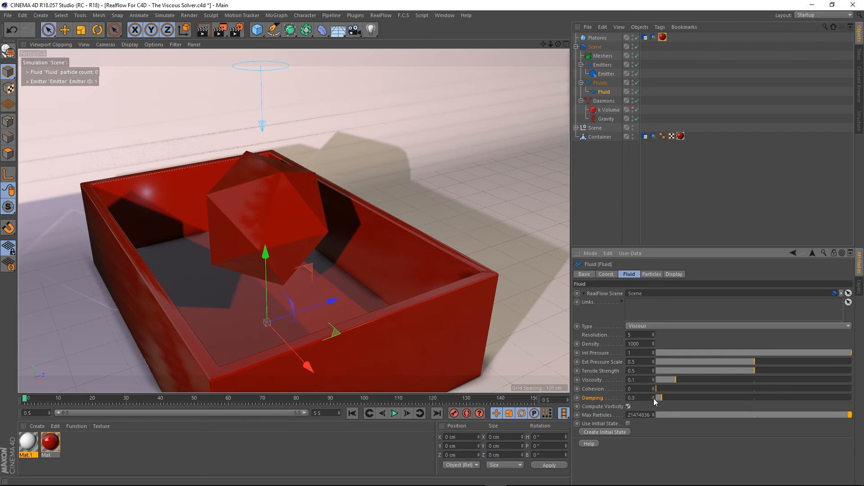
- Disable Compute Vorticity and play the simulation again
{"action": "left_click", "coordinate": [628, 406]}
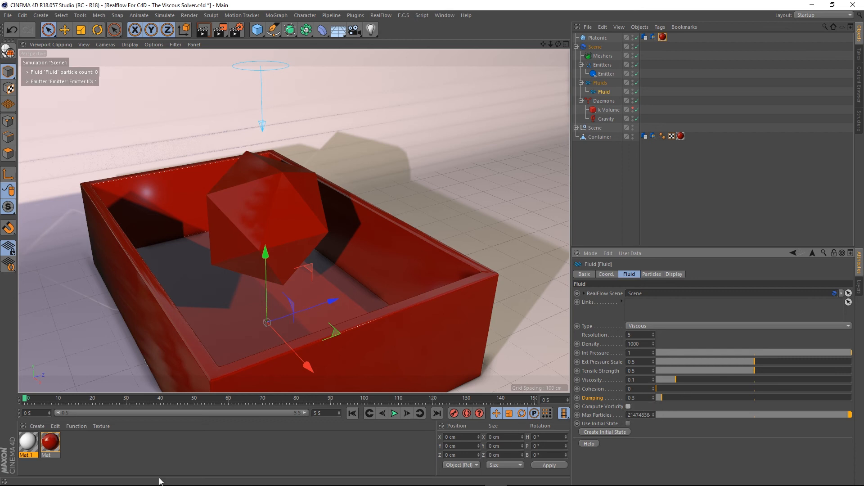
{"action": "left_click", "coordinate": [394, 413]}
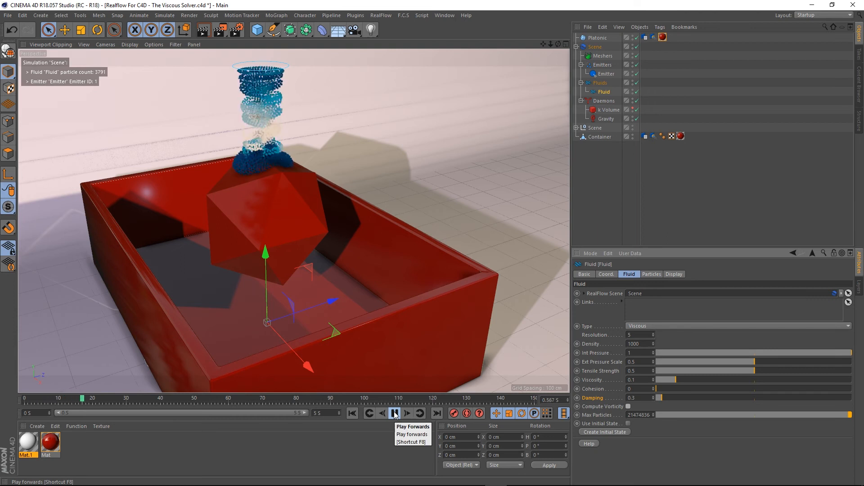
{"action": "left_click", "coordinate": [395, 414]}
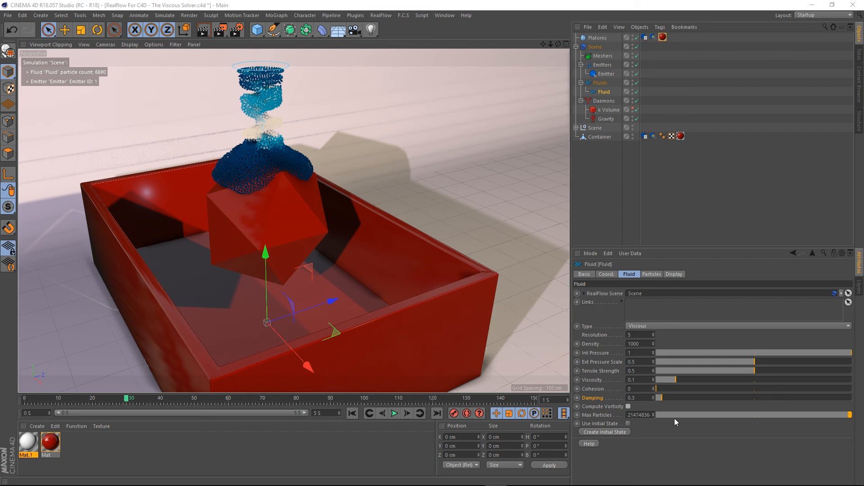
- Set the fluid's Max Particles to 1000, play the simulation, and rewind
{"action": "left_click", "coordinate": [642, 415]}
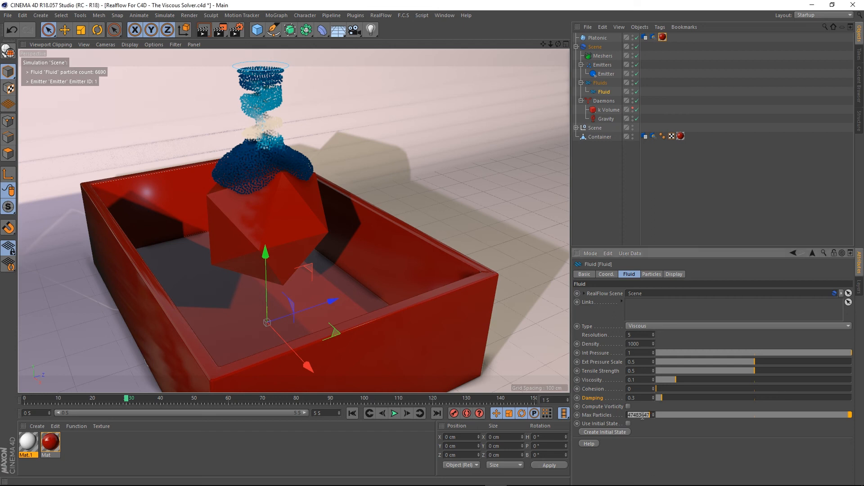
{"action": "right_click", "coordinate": [606, 416]}
{"action": "left_click", "coordinate": [635, 384]}
{"action": "left_click", "coordinate": [639, 415]}
{"action": "type", "text": "1000"}
{"action": "key", "text": "Return"}
{"action": "left_click", "coordinate": [351, 414]}
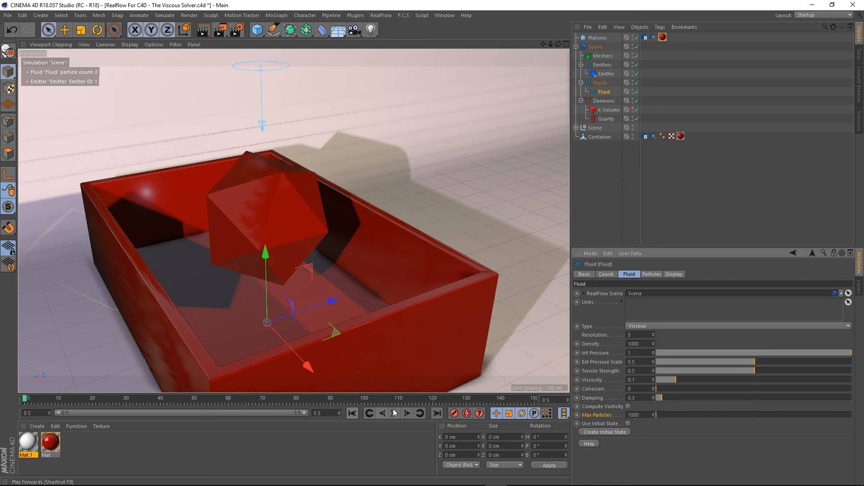
{"action": "left_click", "coordinate": [395, 414]}
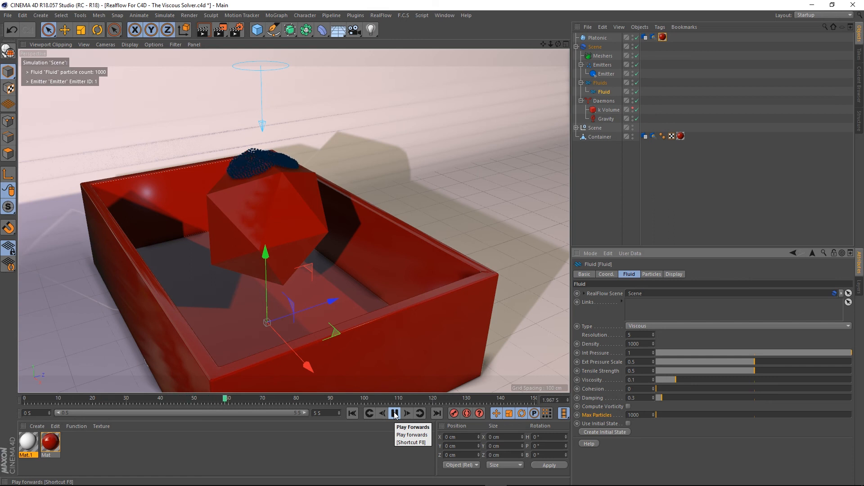
{"action": "left_click", "coordinate": [395, 413]}
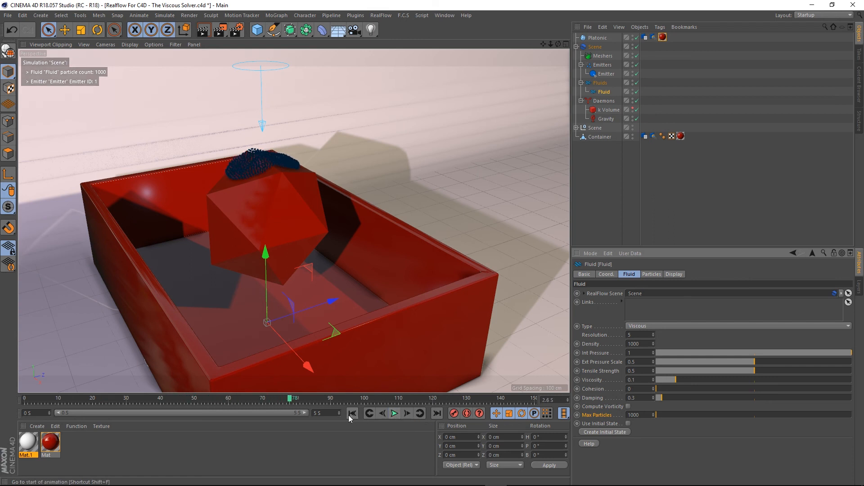
{"action": "left_click", "coordinate": [353, 413]}
{"action": "left_click", "coordinate": [352, 413]}
- Set the Max Particles to 5000 and play the simulation
{"action": "left_click", "coordinate": [635, 414]}
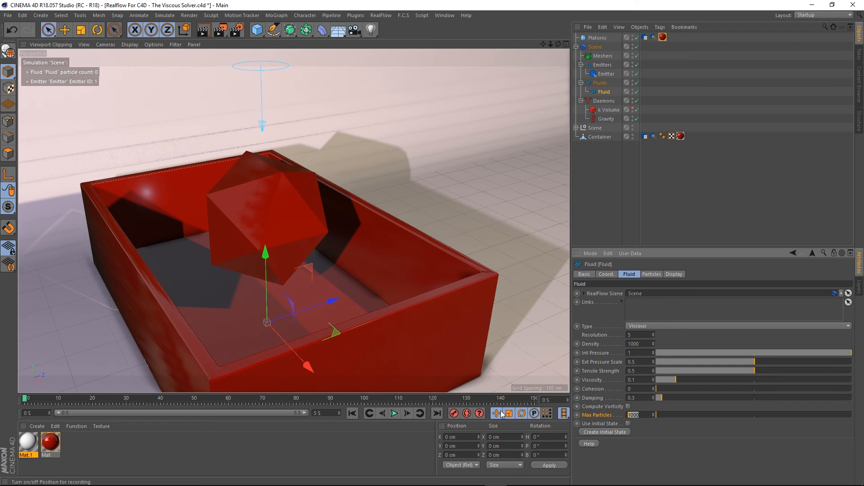
{"action": "type", "text": "5000"}
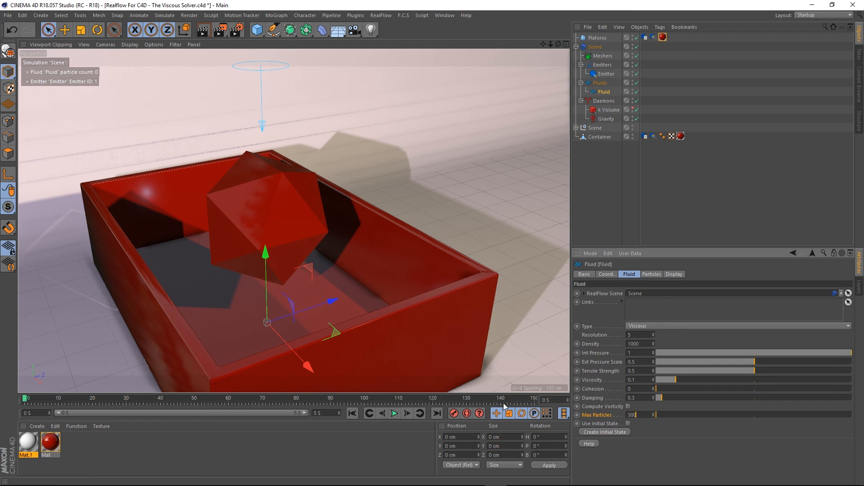
{"action": "key", "text": "Return"}
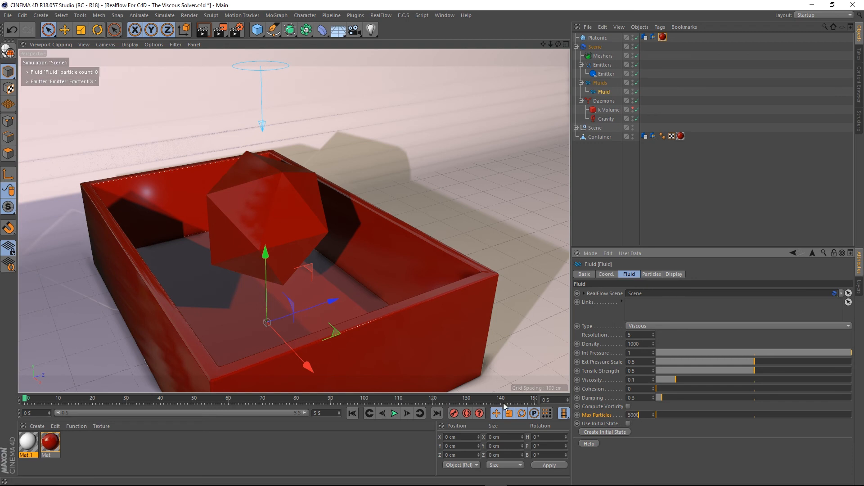
{"action": "left_click", "coordinate": [395, 413]}
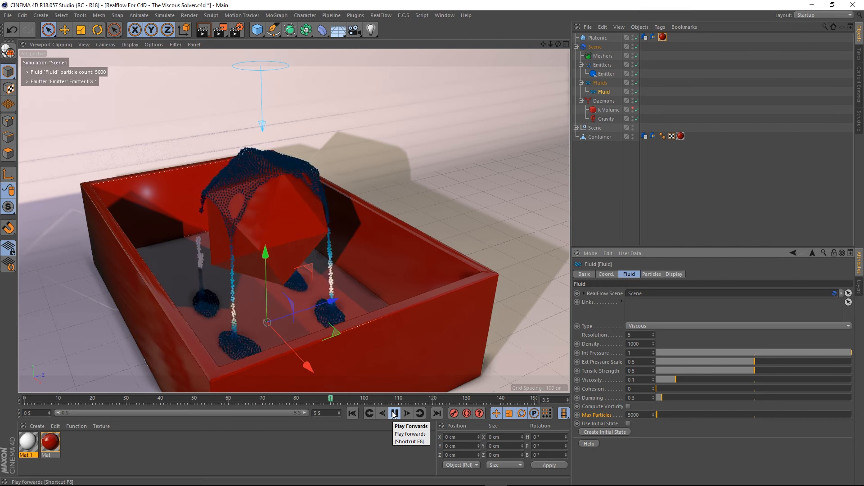
{"action": "left_click", "coordinate": [394, 413]}
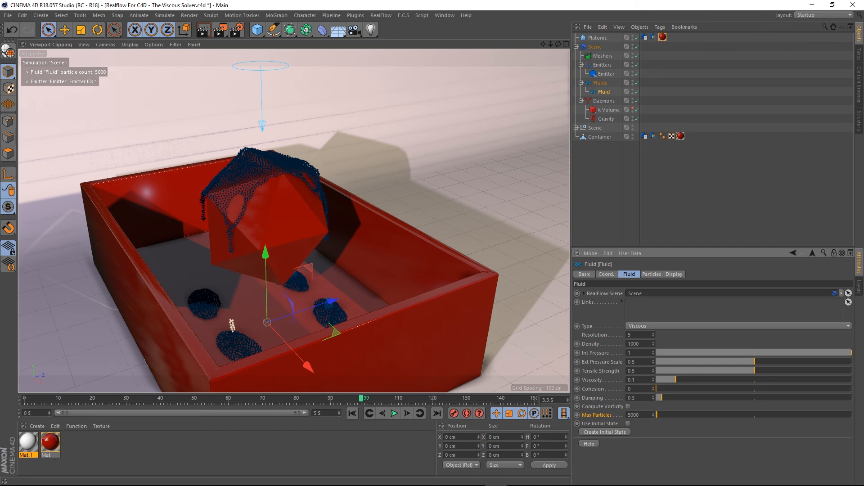
- Rewind the simulation and reset Max Particles to its default value
{"action": "left_click", "coordinate": [638, 415]}
{"action": "left_click", "coordinate": [651, 413]}
{"action": "left_click", "coordinate": [352, 414]}
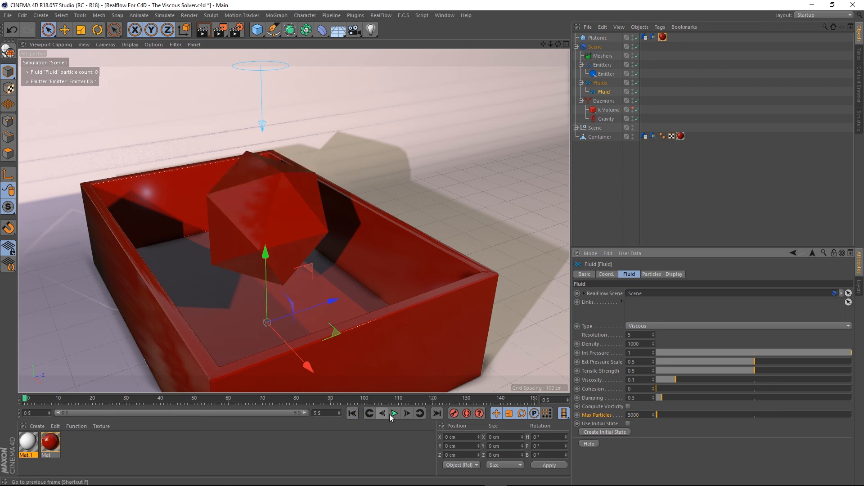
{"action": "right_click", "coordinate": [600, 416]}
{"action": "left_click", "coordinate": [633, 383]}
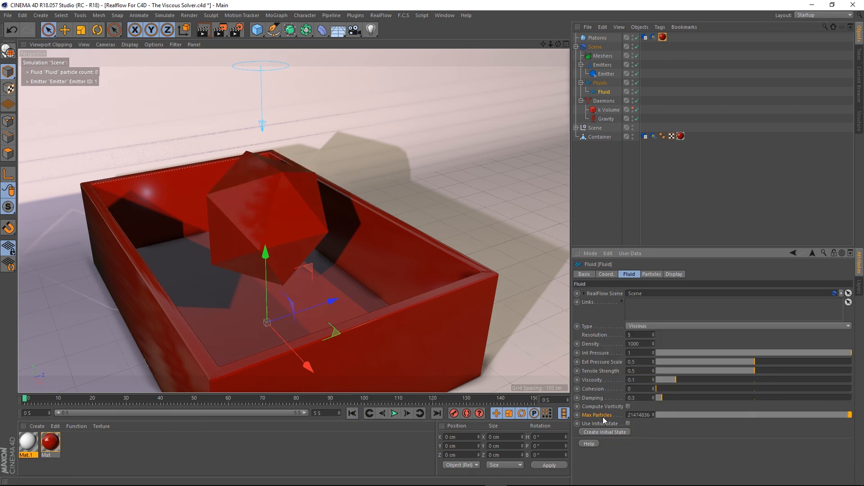
- Play the simulation with the default Max Particles, then pause and rewind it
{"action": "left_click", "coordinate": [393, 413]}
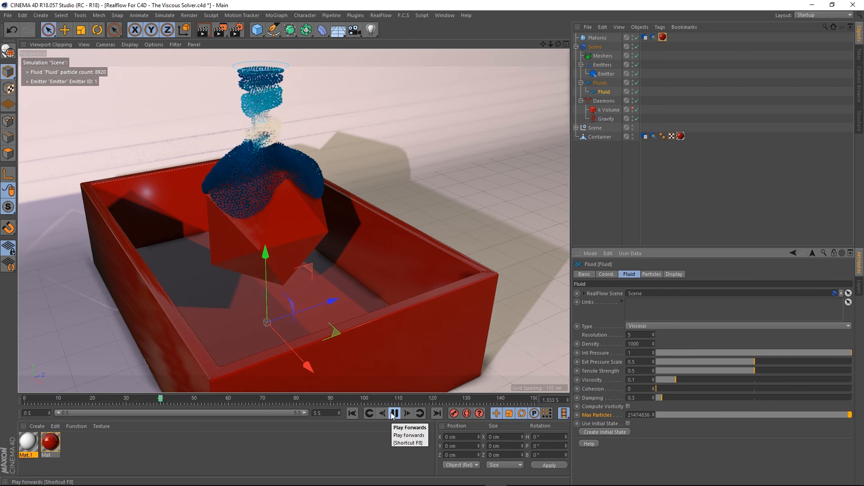
{"action": "left_click", "coordinate": [393, 414]}
{"action": "left_click", "coordinate": [352, 413]}
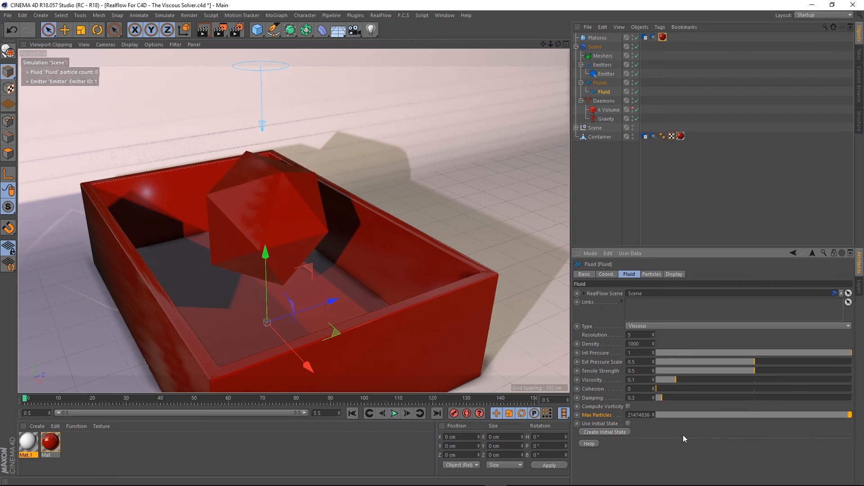
- Set the fluid's Max Particles to 10000, play the simulation, then pause and rewind
{"action": "left_click", "coordinate": [646, 415]}
{"action": "type", "text": "10000"}
{"action": "key", "text": "Return"}
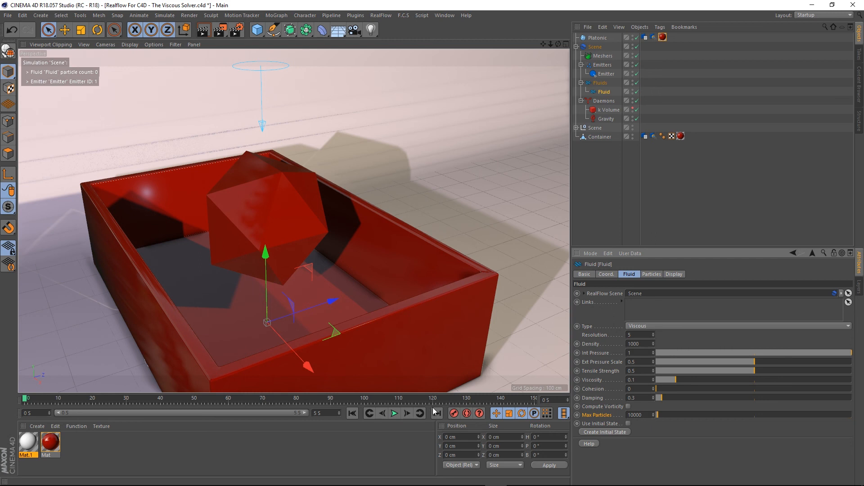
{"action": "left_click", "coordinate": [392, 414]}
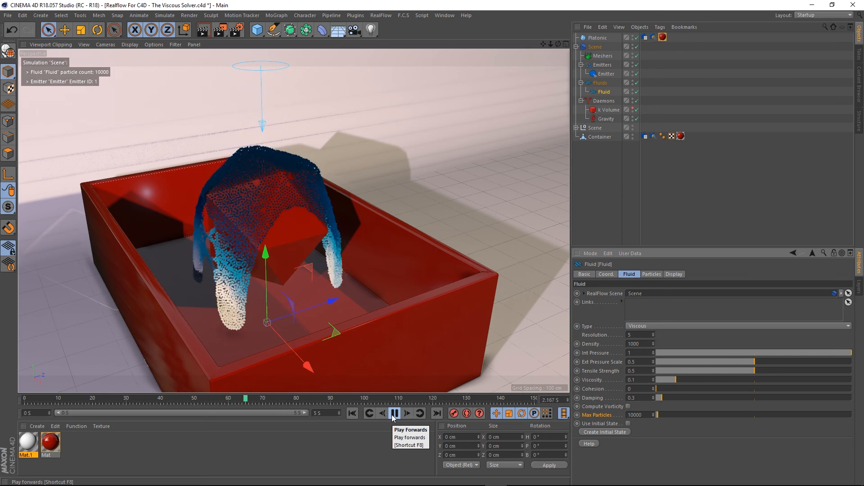
{"action": "left_click", "coordinate": [394, 413]}
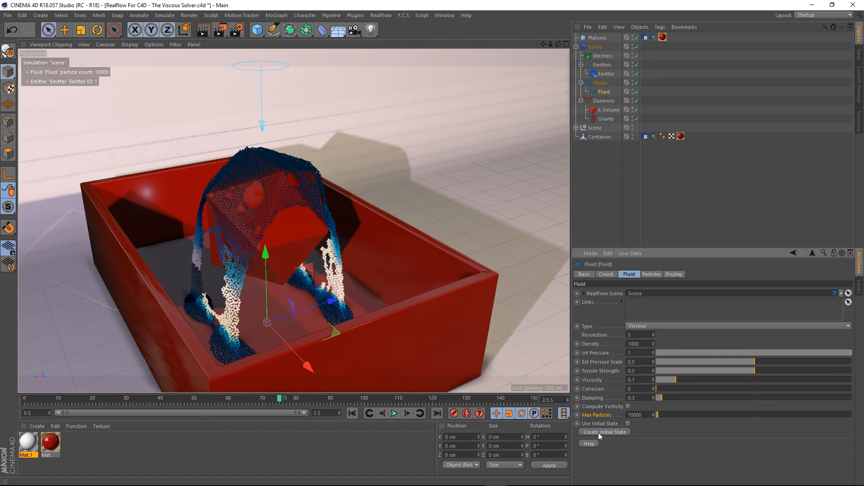
{"action": "left_click", "coordinate": [352, 414]}
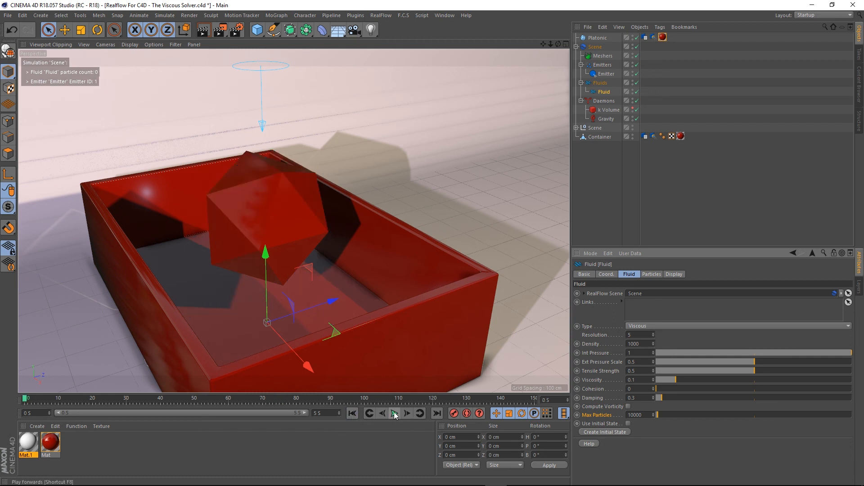
- Replay and rewind the simulation, then enable Use Initial State and play it again
{"action": "left_click", "coordinate": [395, 414]}
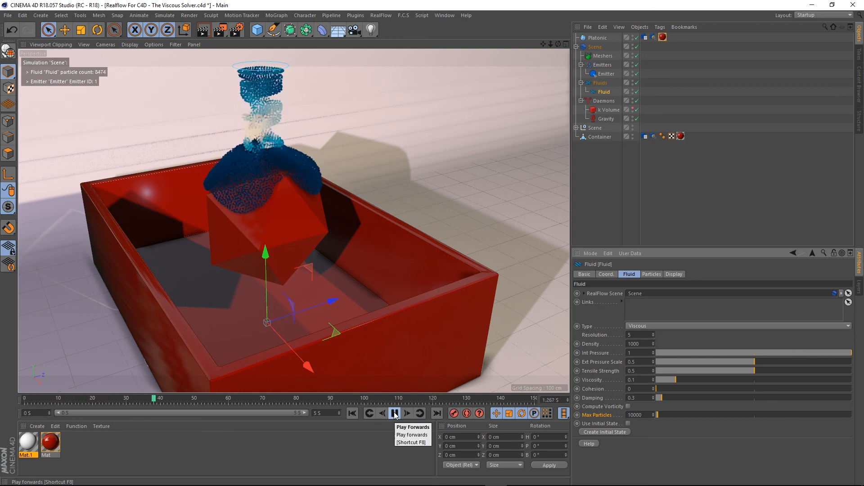
{"action": "left_click", "coordinate": [352, 413]}
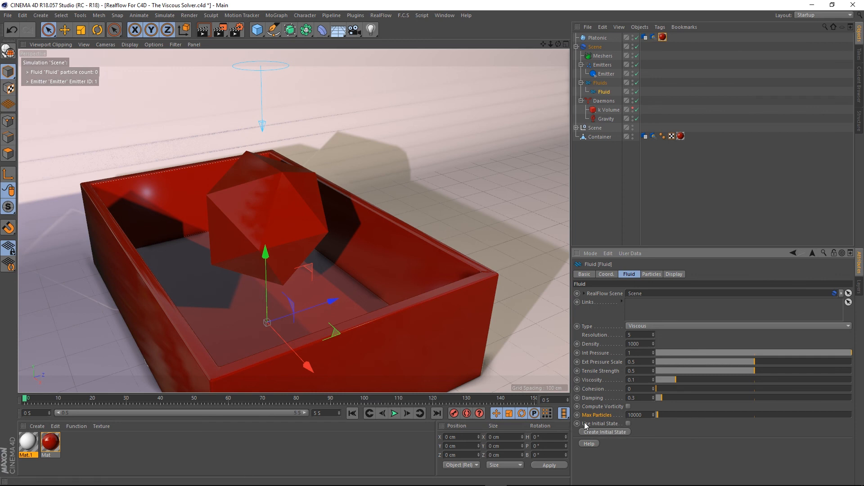
{"action": "left_click", "coordinate": [628, 424]}
{"action": "left_click", "coordinate": [395, 413]}
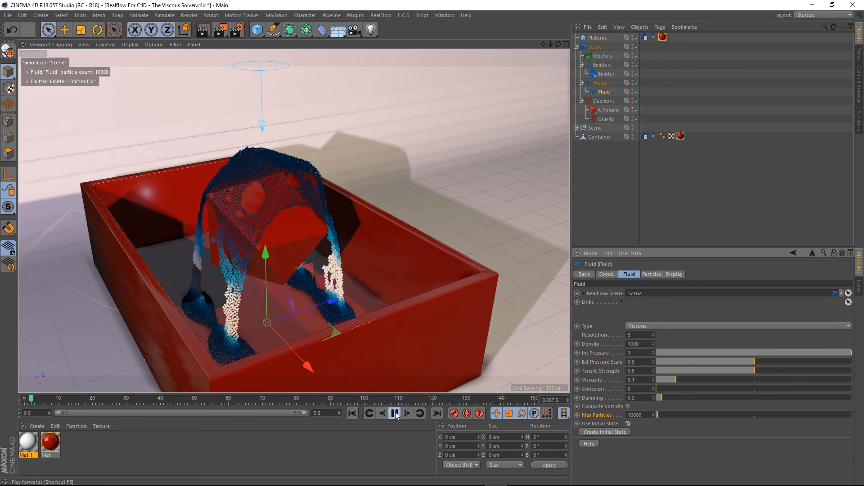
- Rewind and replay the simulation from the initial state, watching the fluid settle in the container
{"action": "left_click", "coordinate": [356, 412]}
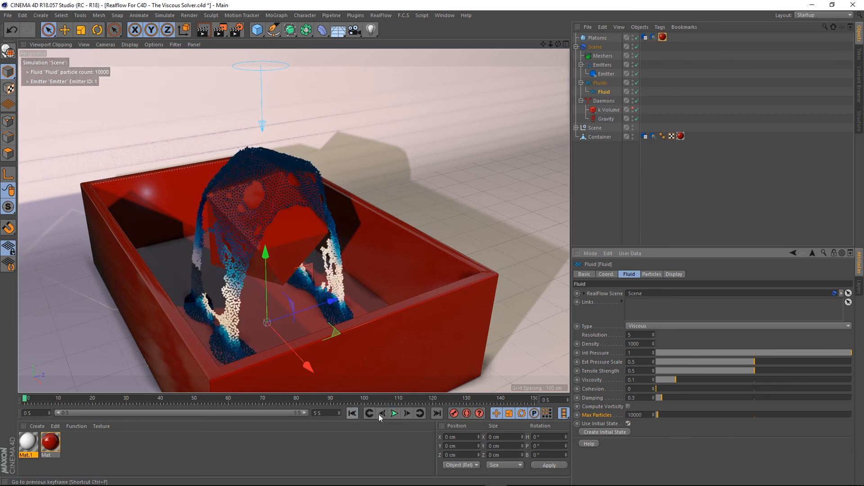
{"action": "left_click", "coordinate": [395, 413]}
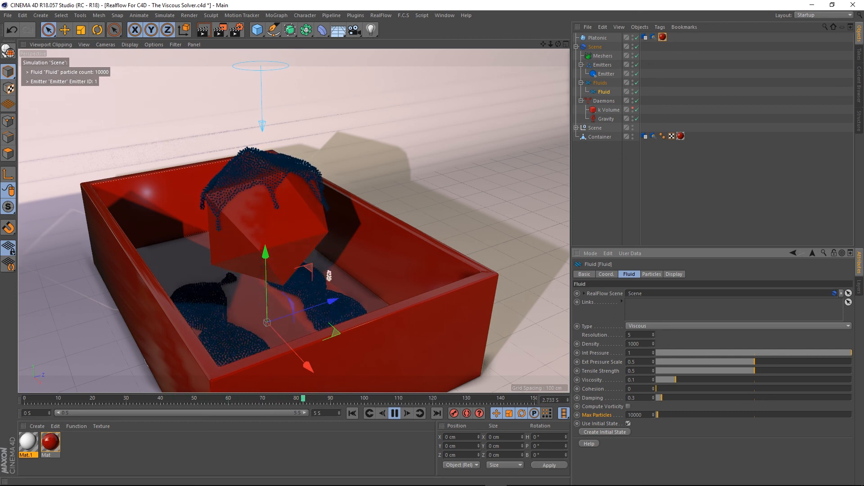
{"action": "mouse_move", "coordinate": [311, 226]}
{"action": "left_mouse_down", "text": "alt"}
{"action": "mouse_move", "coordinate": [337, 225]}
{"action": "mouse_move", "coordinate": [328, 230]}
{"action": "mouse_move", "coordinate": [309, 212]}
{"action": "mouse_move", "coordinate": [336, 188]}
{"action": "mouse_move", "coordinate": [315, 215]}
{"action": "left_mouse_up", "text": "alt"}
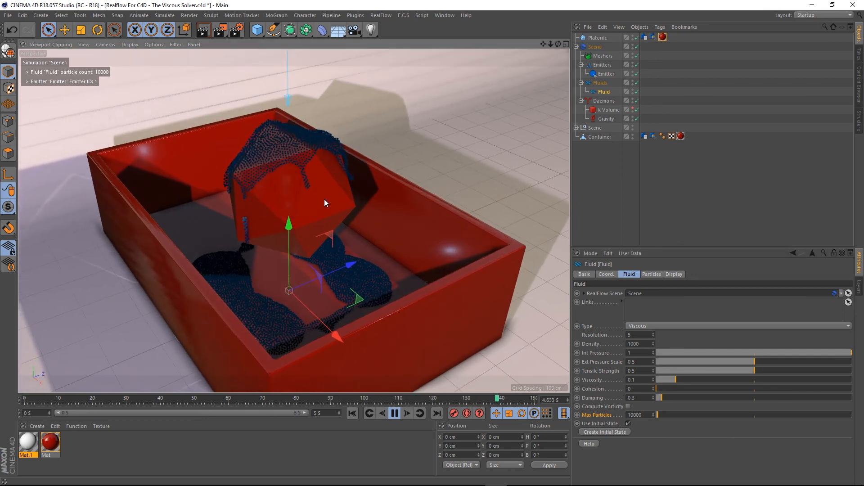